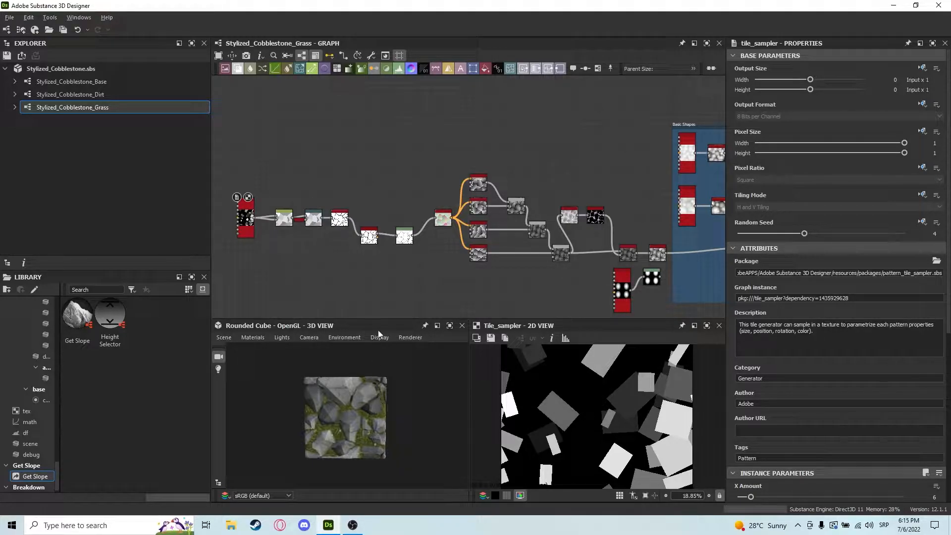
# - Examine the first Tile Sampler node's X and Y Amount and its Pattern settings at the start of the Stylized_Cobblestone_Grass graph
pyautogui.moveTo(305, 185); pyautogui.dragTo(394, 187, button='middle')
pyautogui.scroll(3, 353, 200)
pyautogui.scroll(2, 384, 208)
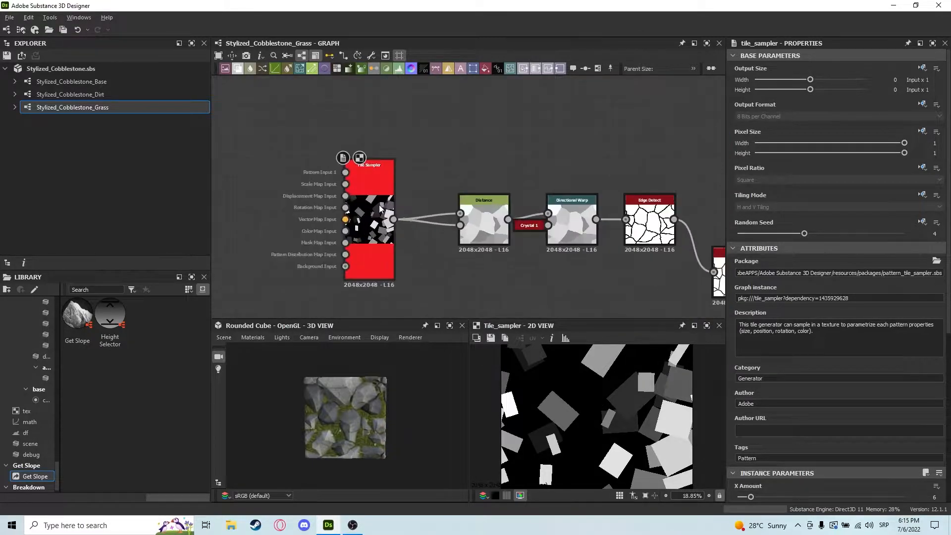
pyautogui.click(369, 232)
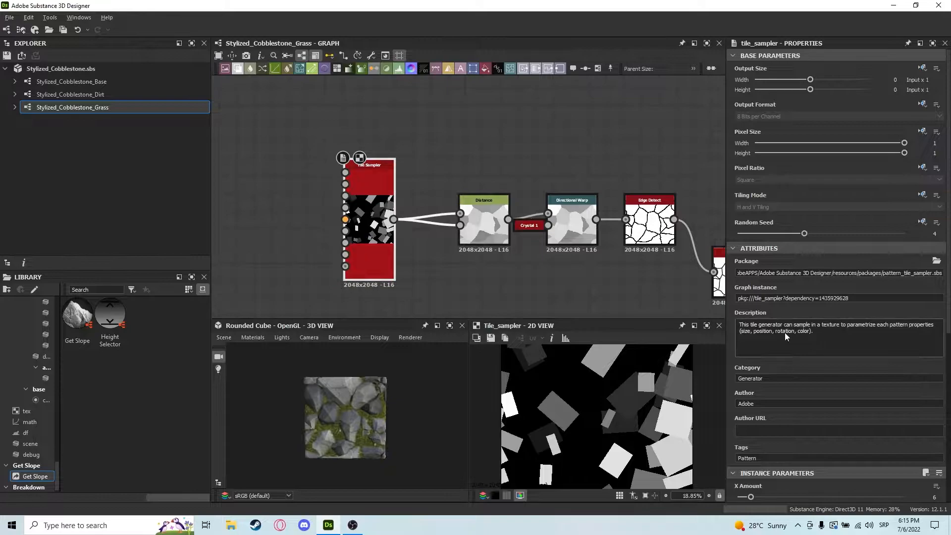
pyautogui.scroll(-4, 811, 344)
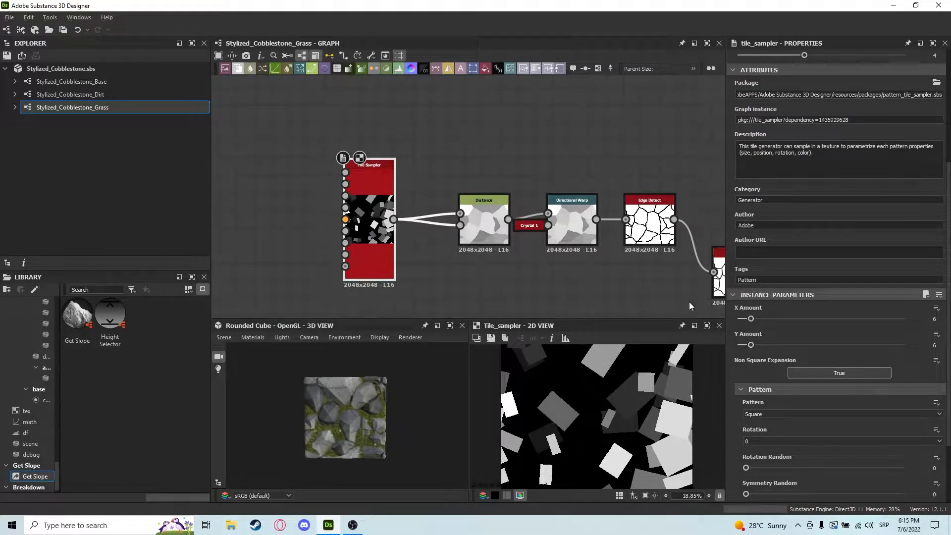
pyautogui.scroll(-3, 638, 420)
pyautogui.scroll(-1, 762, 423)
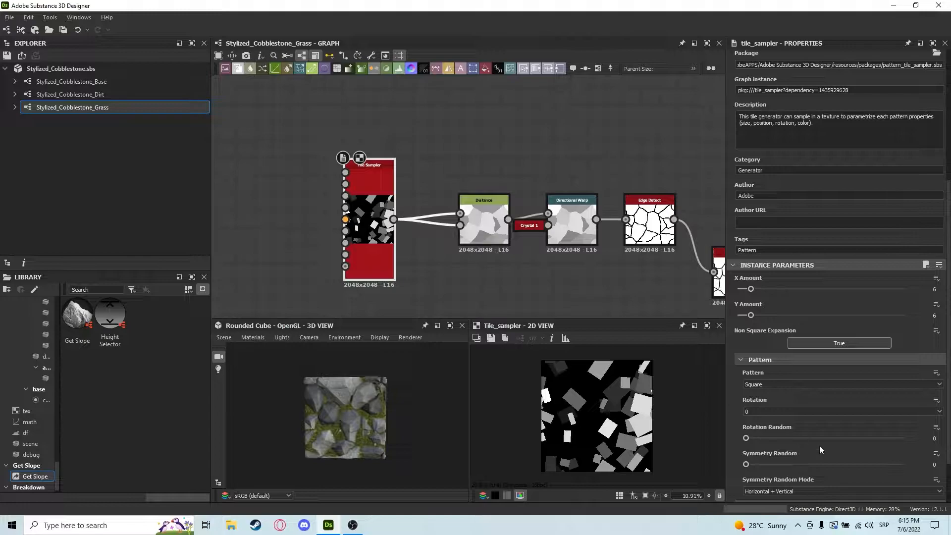
pyautogui.scroll(-2, 812, 444)
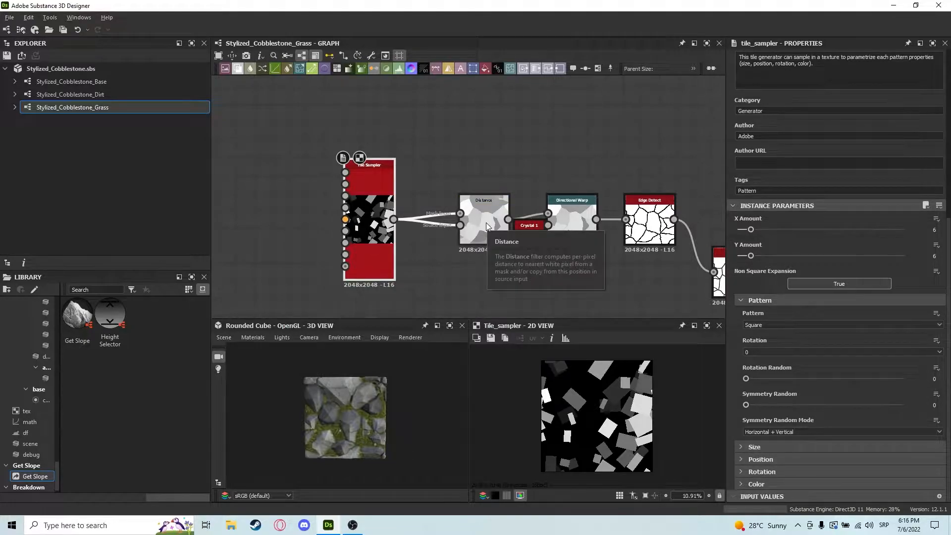
# - Preview the Distance node after the Tile Sampler and compare its output with the Directional Warp node
pyautogui.click(486, 222)
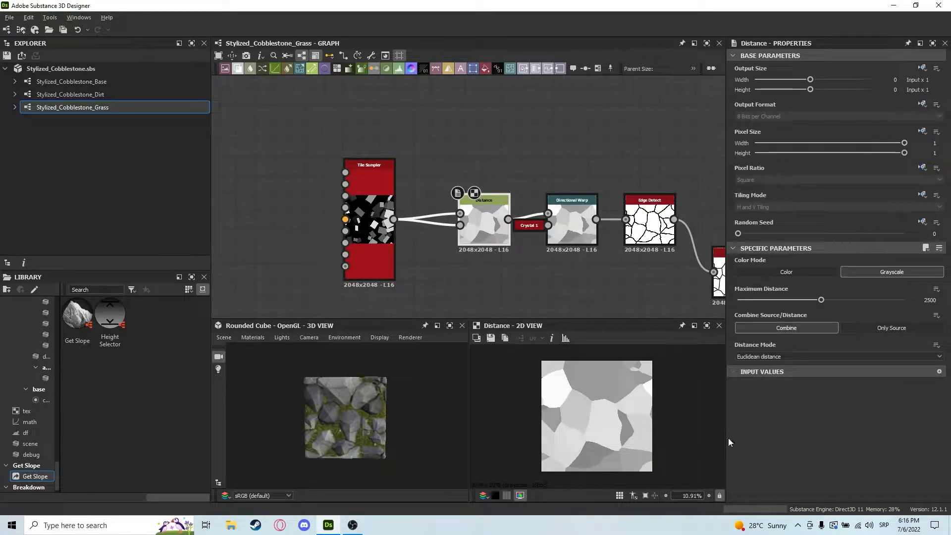
pyautogui.moveTo(598, 286); pyautogui.dragTo(528, 274, button='middle')
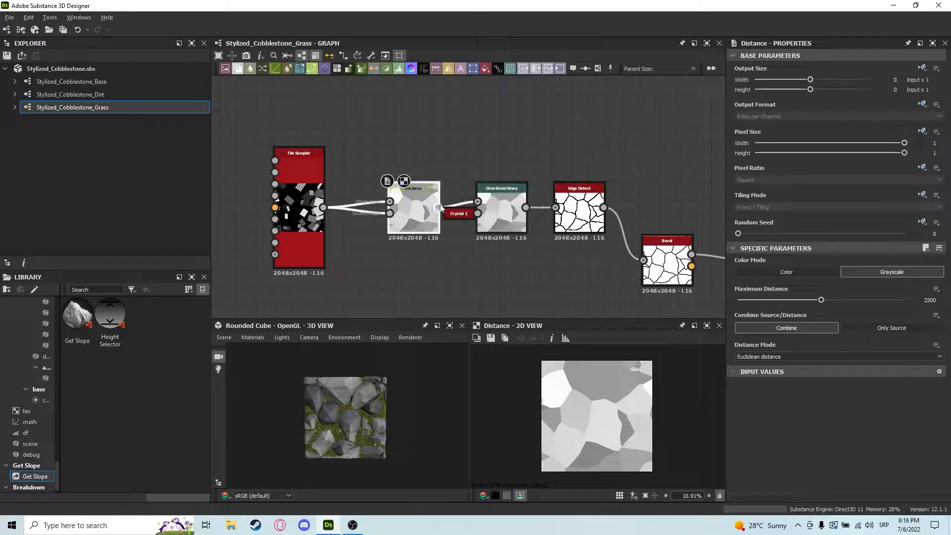
pyautogui.click(499, 210)
pyautogui.moveTo(497, 206); pyautogui.dragTo(504, 207)
pyautogui.moveTo(574, 277); pyautogui.dragTo(519, 265, button='middle')
pyautogui.scroll(5, 607, 404)
pyautogui.click(358, 198)
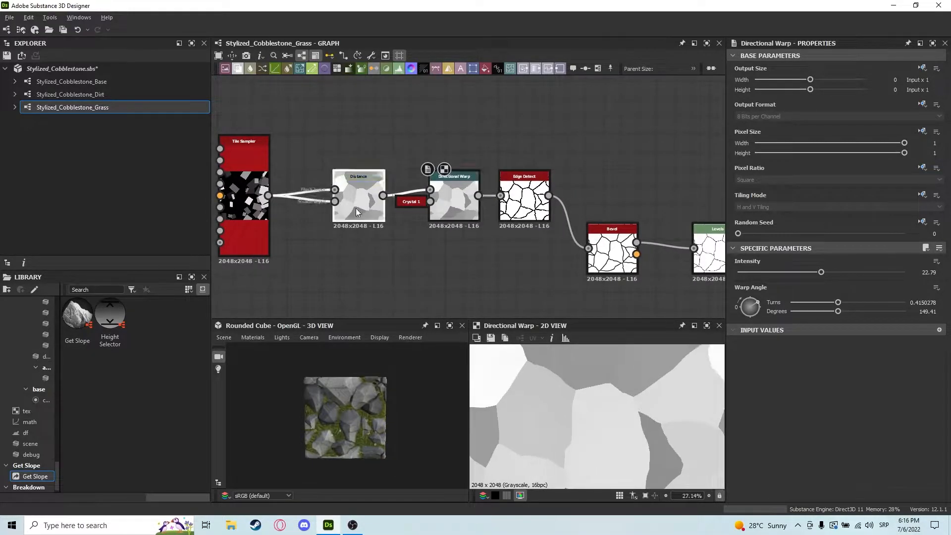
pyautogui.click(466, 186)
pyautogui.scroll(-1, 593, 449)
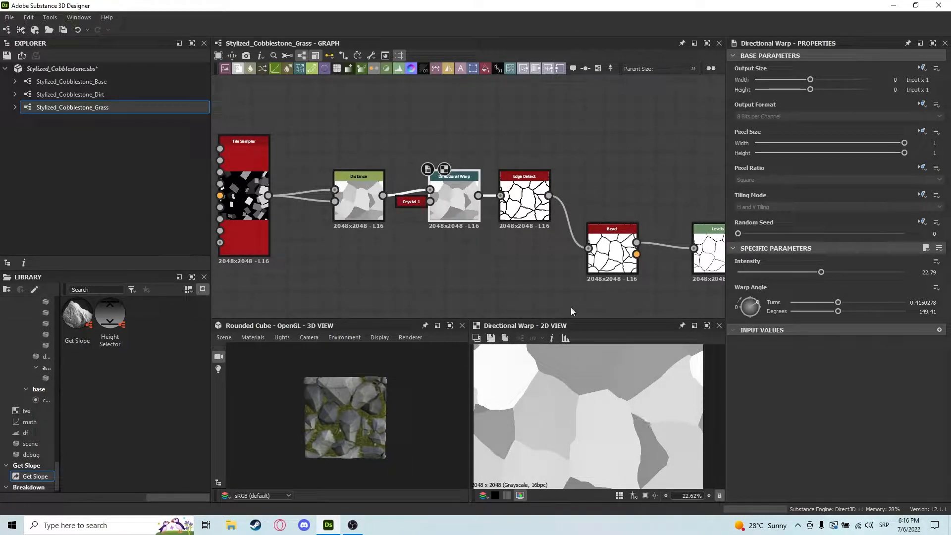
pyautogui.moveTo(571, 311); pyautogui.dragTo(538, 299, button='middle')
# - Inspect the Edge Detect node's output and instance parameters, and compare them with the stones on the 3D material preview
pyautogui.click(490, 191)
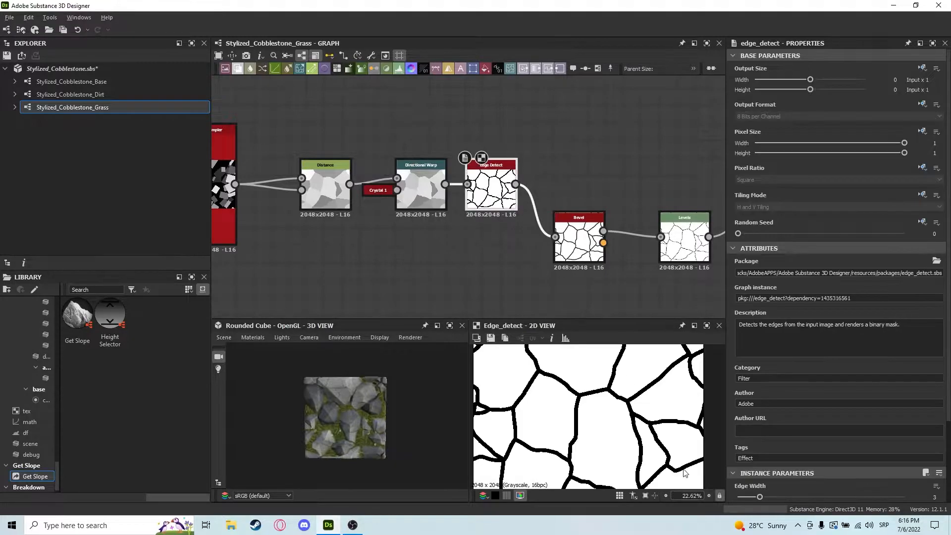
pyautogui.scroll(-2, 686, 473)
pyautogui.scroll(-3, 793, 465)
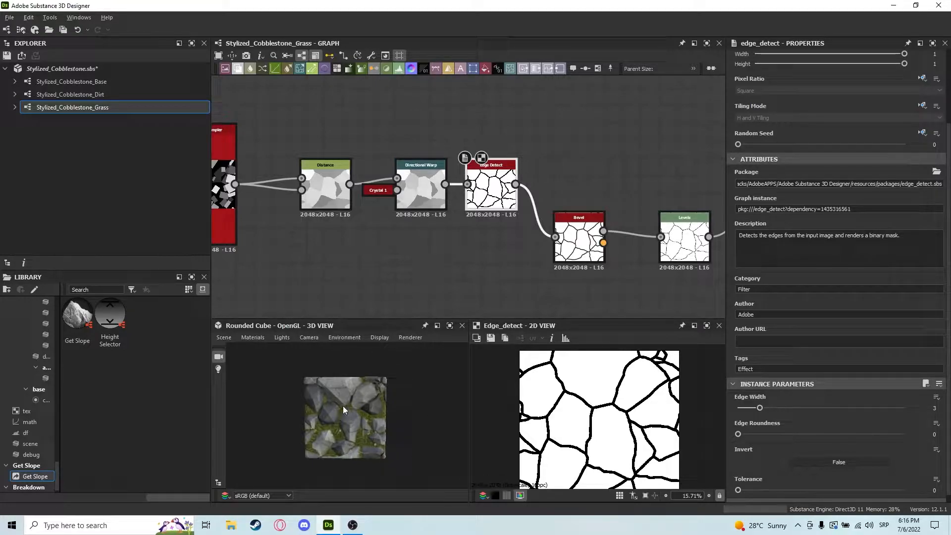
pyautogui.scroll(5, 346, 403)
pyautogui.moveTo(350, 391); pyautogui.dragTo(328, 400)
pyautogui.scroll(-2, 332, 399)
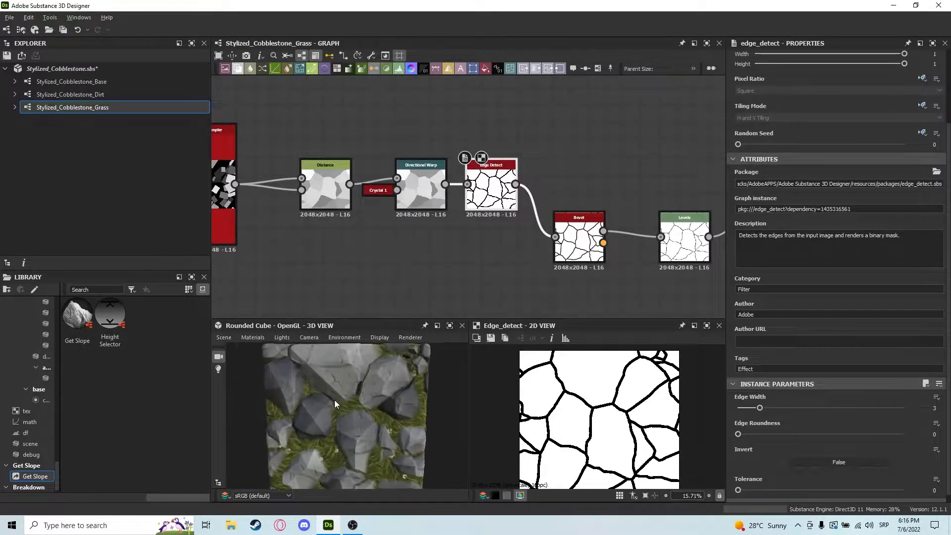
pyautogui.scroll(-2, 335, 404)
# - Preview the Bevel node and the Levels node after it, examining the stone outlines up close
pyautogui.moveTo(577, 256); pyautogui.dragTo(519, 241, button='middle')
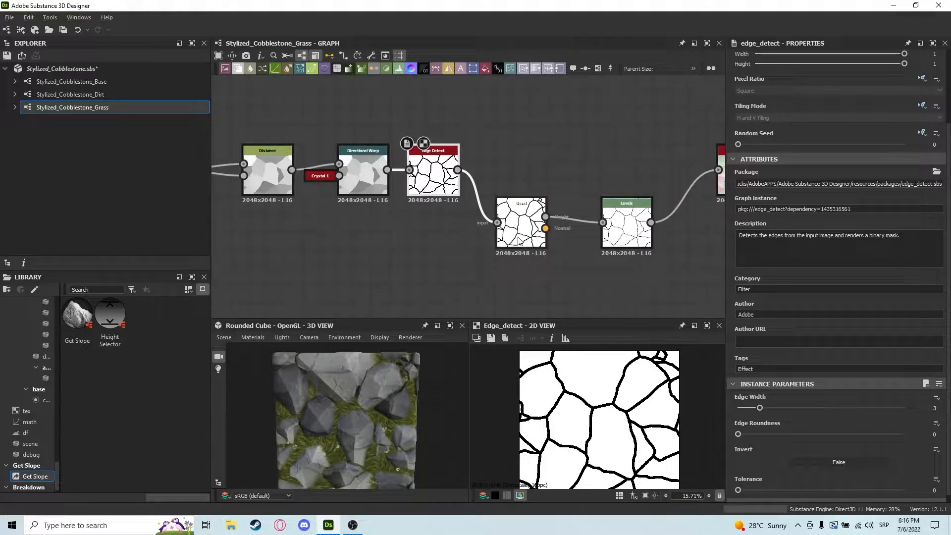
pyautogui.doubleClick(519, 242)
pyautogui.scroll(6, 605, 436)
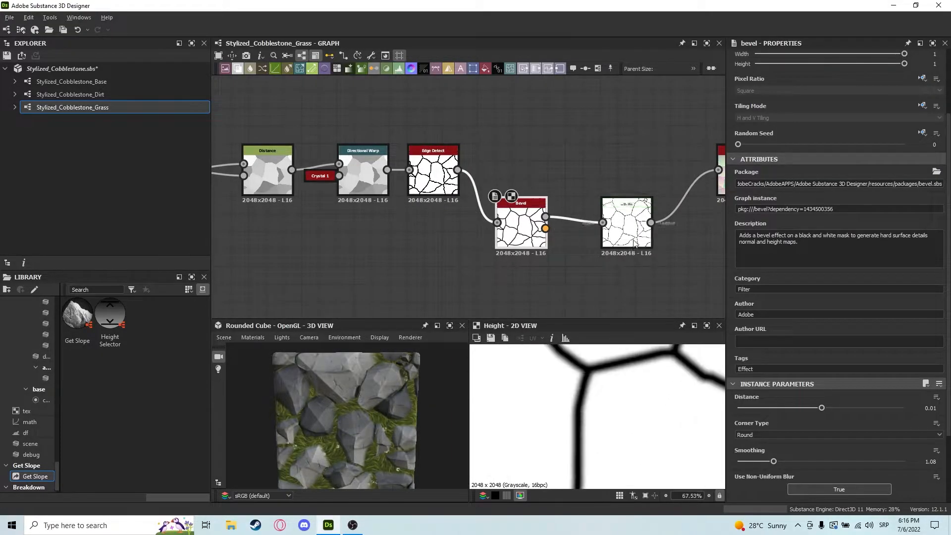
pyautogui.doubleClick(634, 242)
pyautogui.scroll(8, 599, 376)
pyautogui.scroll(-10, 597, 386)
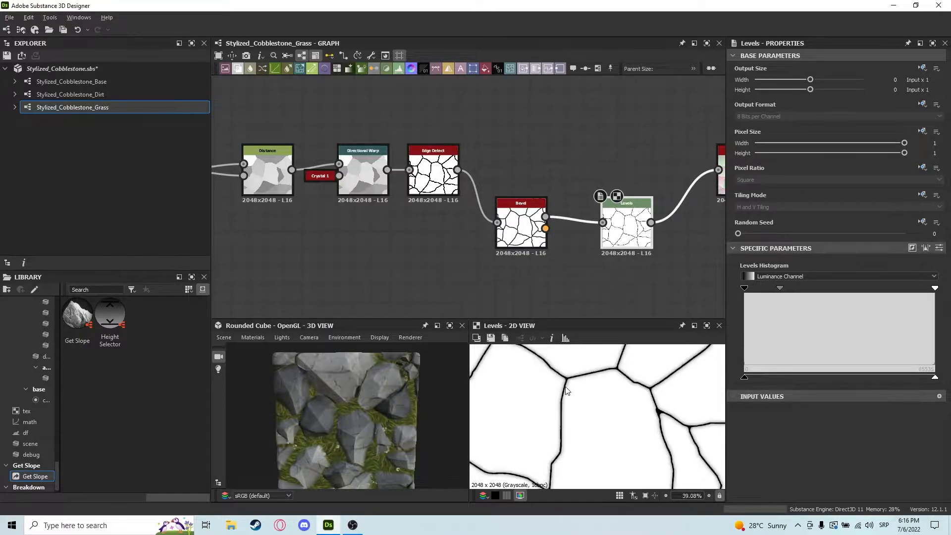
# - Preview the Flood Fill node that receives the Levels output and feeds the gradient nodes
pyautogui.moveTo(719, 216); pyautogui.dragTo(487, 236, button='middle')
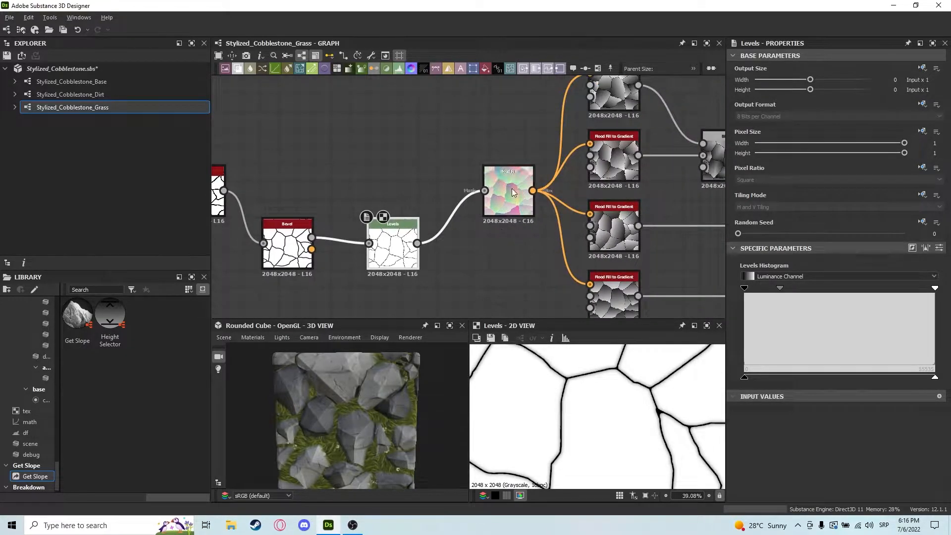
pyautogui.doubleClick(508, 204)
pyautogui.scroll(-4, 646, 194)
pyautogui.scroll(4, 596, 174)
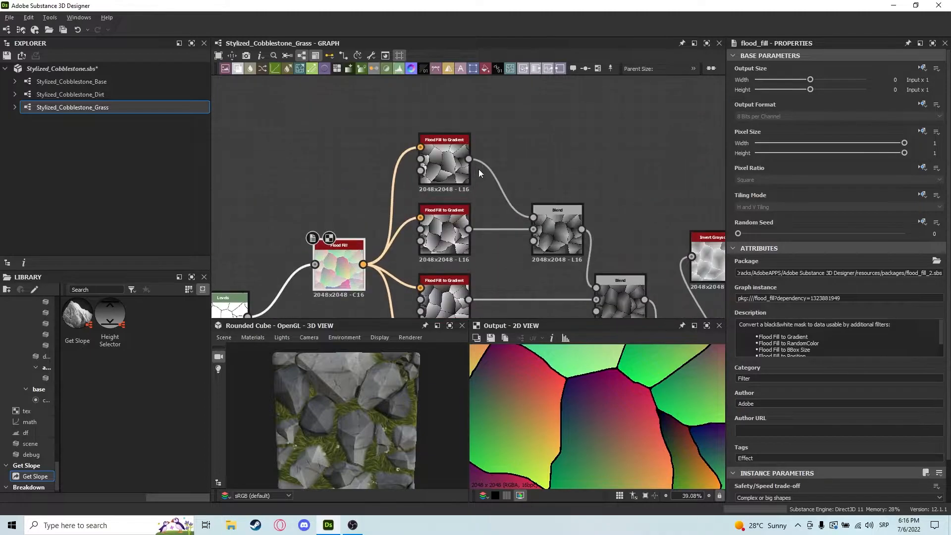
pyautogui.moveTo(493, 157); pyautogui.dragTo(497, 138, button='middle')
pyautogui.moveTo(510, 94); pyautogui.dragTo(433, 317)
# - Inspect the first three Flood Fill to Gradient nodes, checking the angle and angle variation parameters
pyautogui.doubleClick(466, 122)
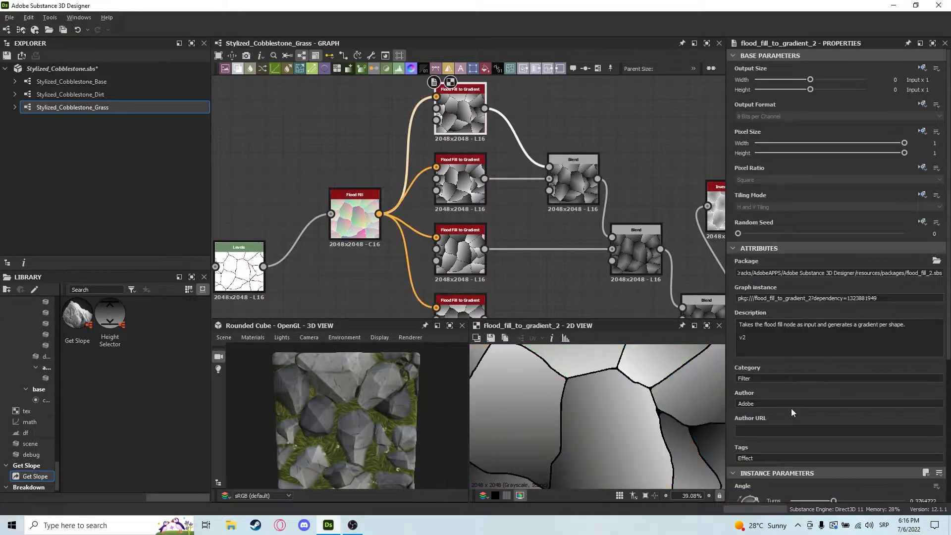
pyautogui.scroll(-3, 789, 412)
pyautogui.doubleClick(460, 181)
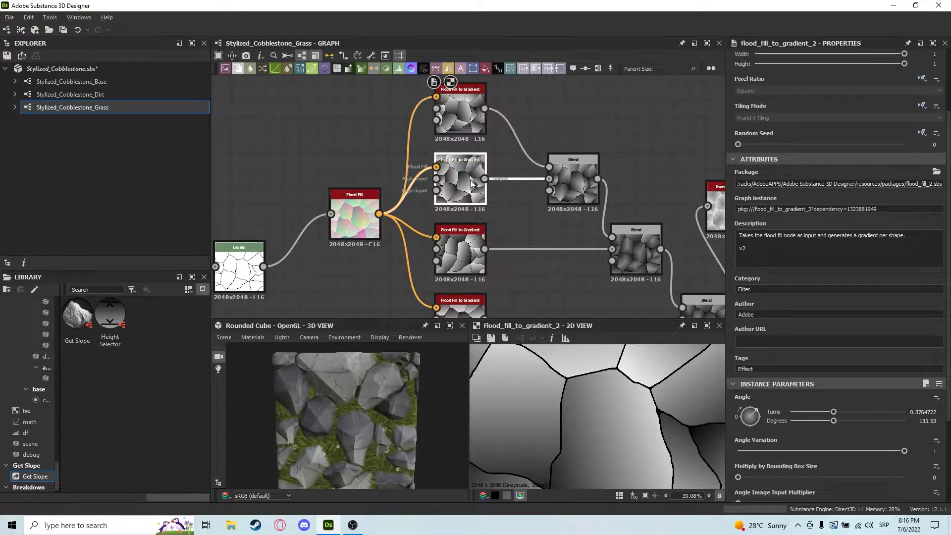
pyautogui.doubleClick(474, 236)
pyautogui.moveTo(549, 256); pyautogui.dragTo(506, 234, button='middle')
# - Examine the chain of three Blend nodes that combines the Flood Fill to Gradient outputs, including their blending mode
pyautogui.doubleClick(530, 166)
pyautogui.moveTo(625, 227); pyautogui.dragTo(521, 189, button='middle')
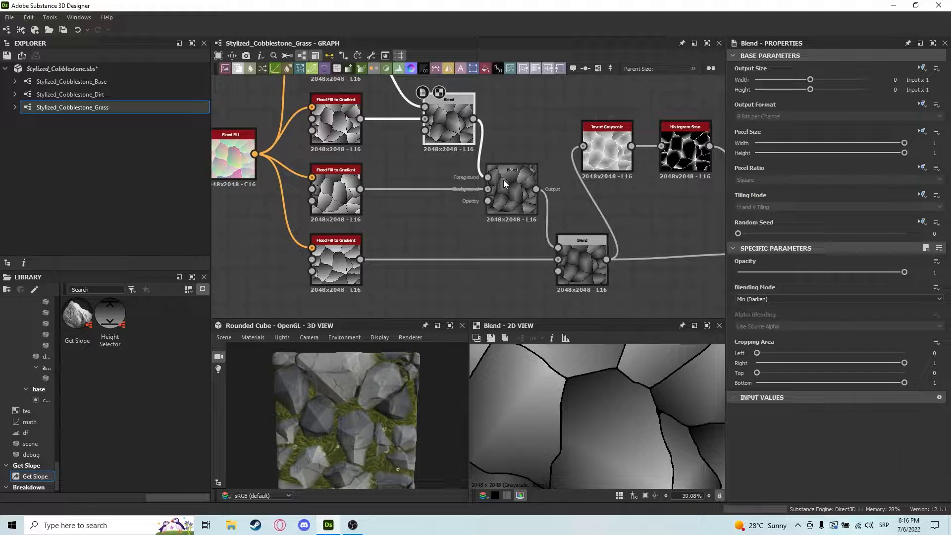
pyautogui.click(504, 181)
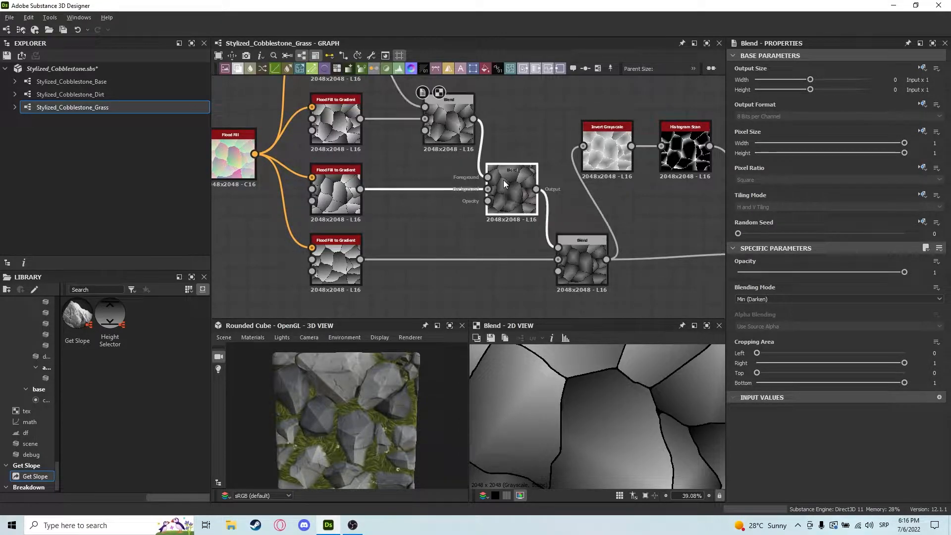
pyautogui.click(602, 278)
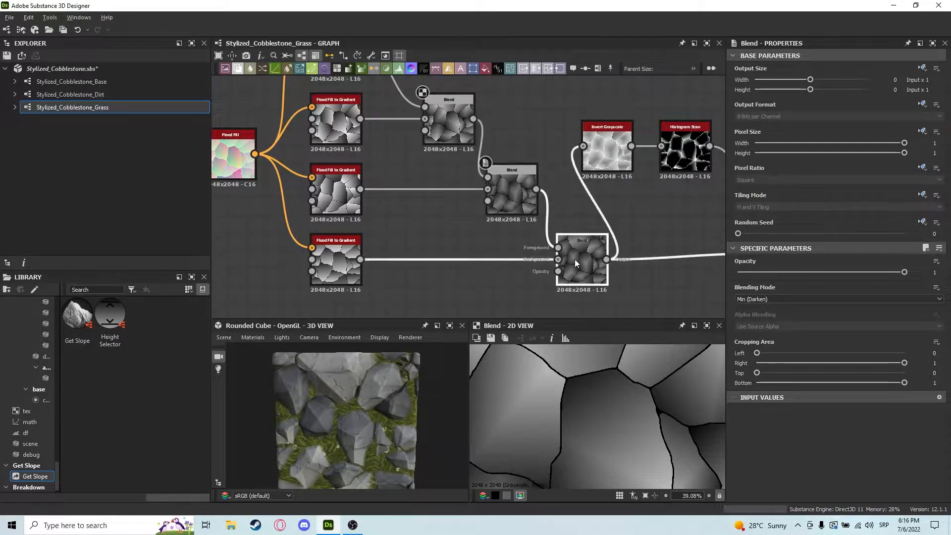
pyautogui.moveTo(603, 279); pyautogui.dragTo(554, 258, button='middle')
pyautogui.click(457, 159)
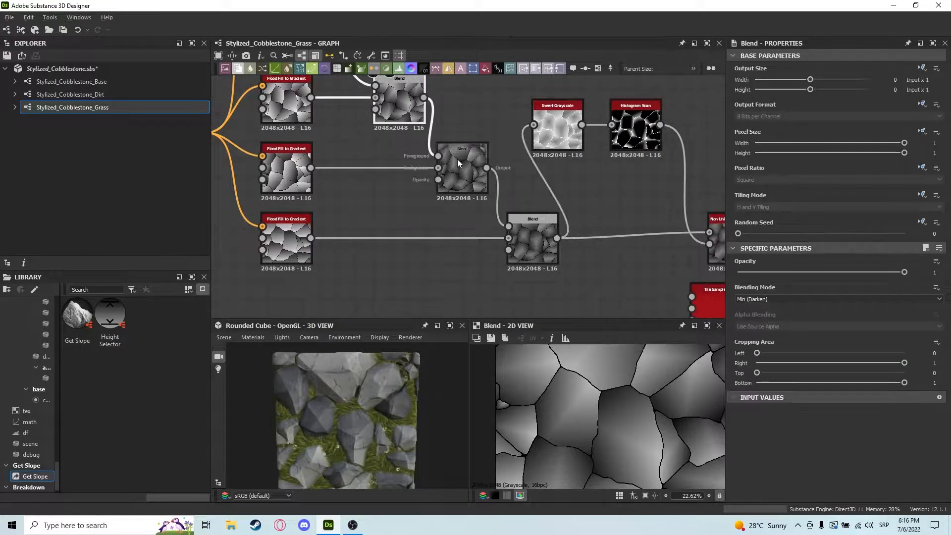
pyautogui.click(529, 246)
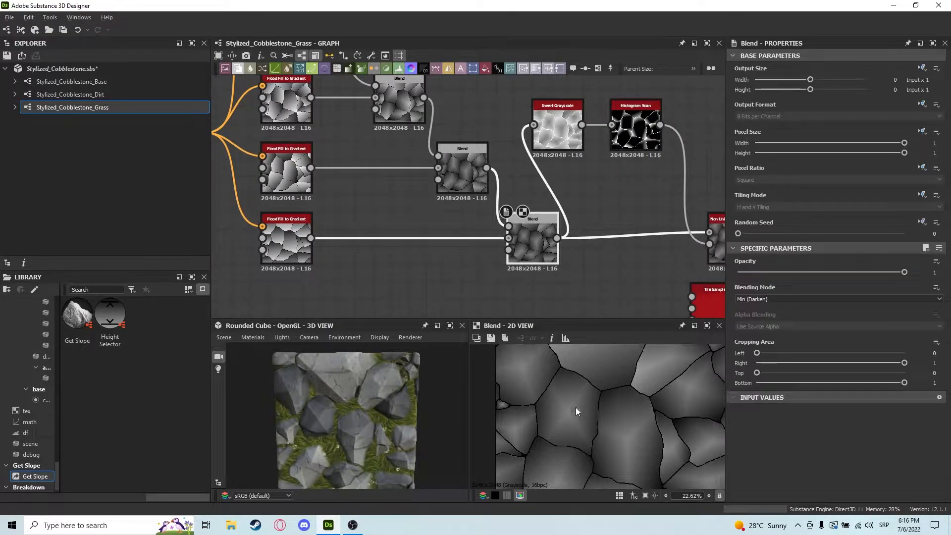
# - Inspect the Non Uniform Blur Grayscale node and its Invert Grayscale and Histogram Scan mask, comparing the blur with the last gradient Blend
pyautogui.moveTo(580, 203); pyautogui.dragTo(411, 173, button='middle')
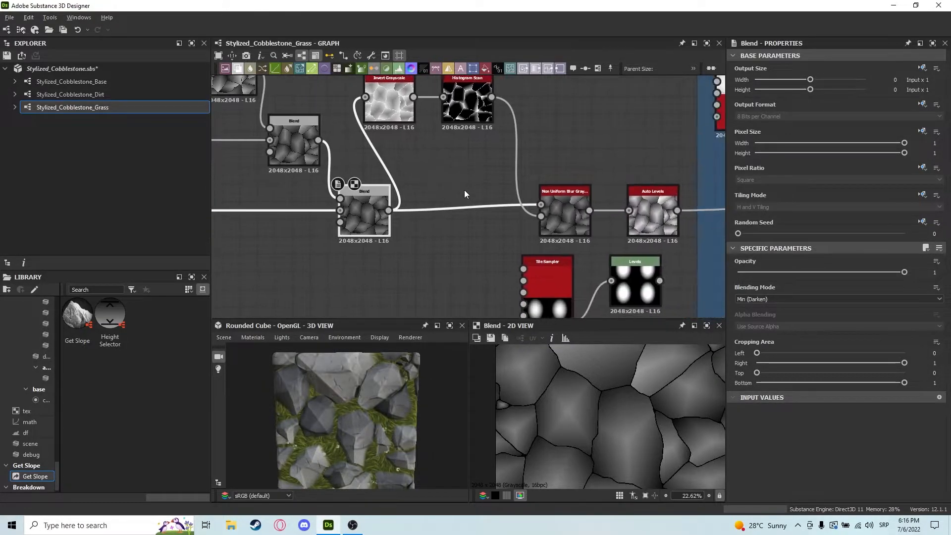
pyautogui.click(563, 216)
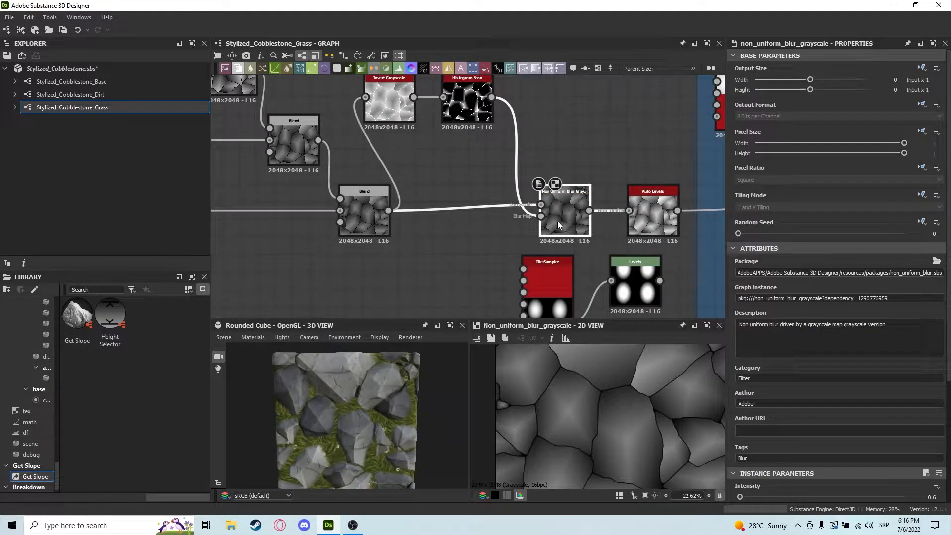
pyautogui.moveTo(567, 175); pyautogui.dragTo(555, 194, button='middle')
pyautogui.click(394, 132)
pyautogui.click(455, 126)
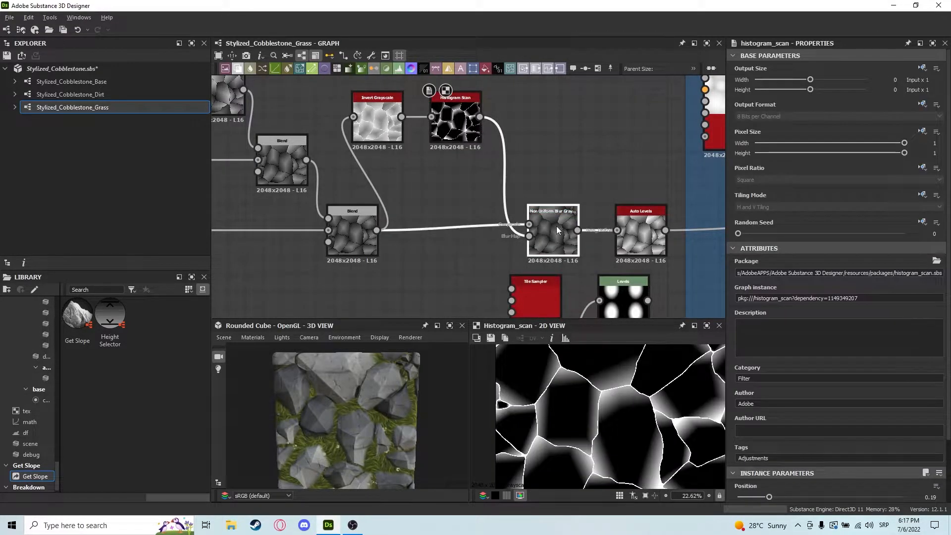
pyautogui.click(556, 226)
pyautogui.scroll(5, 596, 399)
pyautogui.click(340, 251)
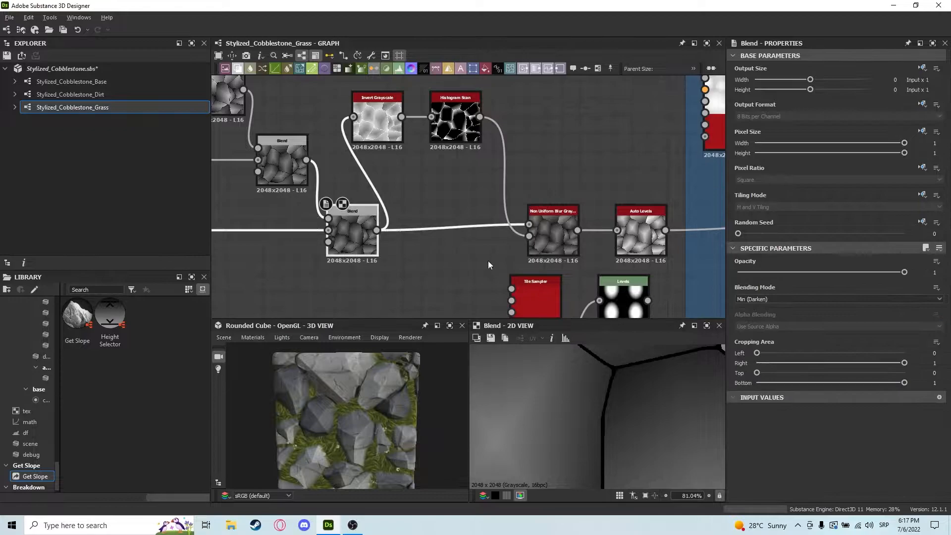
pyautogui.click(572, 233)
# - Preview the Auto Levels node after the blur and the Blend node that receives it in the Basic Shapes frame
pyautogui.moveTo(614, 213); pyautogui.dragTo(516, 143, button='middle')
pyautogui.doubleClick(519, 176)
pyautogui.moveTo(669, 193); pyautogui.dragTo(468, 187, button='middle')
pyautogui.scroll(-4, 468, 187)
pyautogui.scroll(4, 436, 177)
pyautogui.moveTo(526, 177); pyautogui.dragTo(444, 209, button='middle')
pyautogui.scroll(-1, 439, 208)
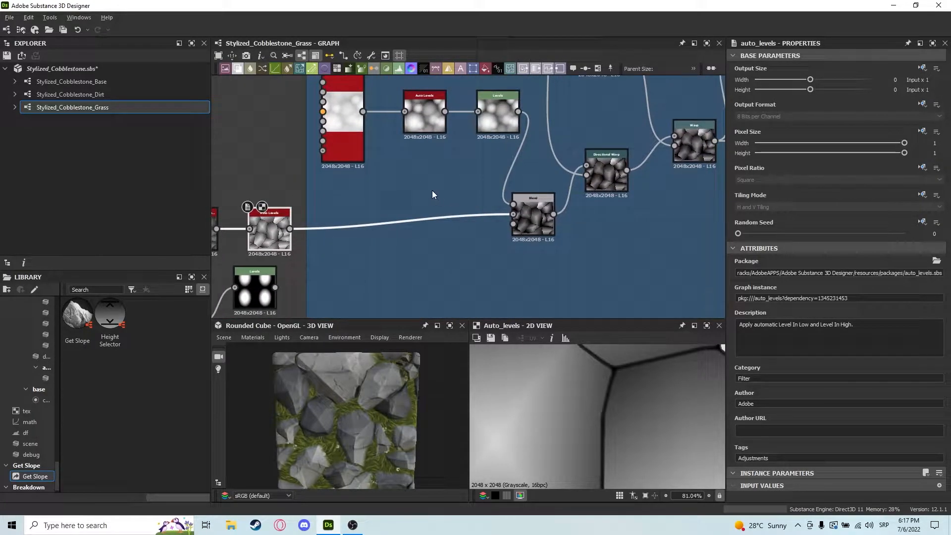
pyautogui.doubleClick(537, 215)
pyautogui.moveTo(431, 187); pyautogui.dragTo(451, 217, button='middle')
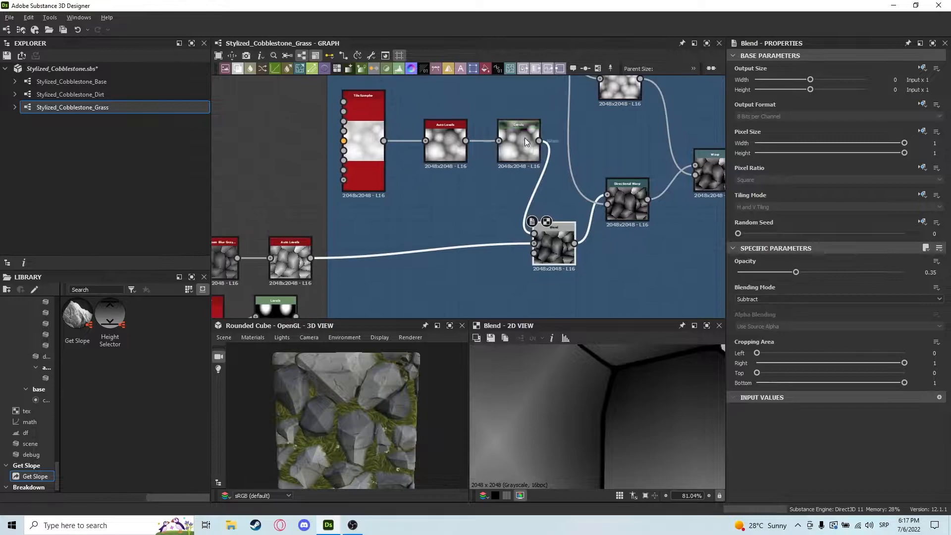
# - Examine the Tile Sampler's pattern parameters and the Auto Levels and Levels nodes that feed the Basic Shapes Blend
pyautogui.doubleClick(362, 160)
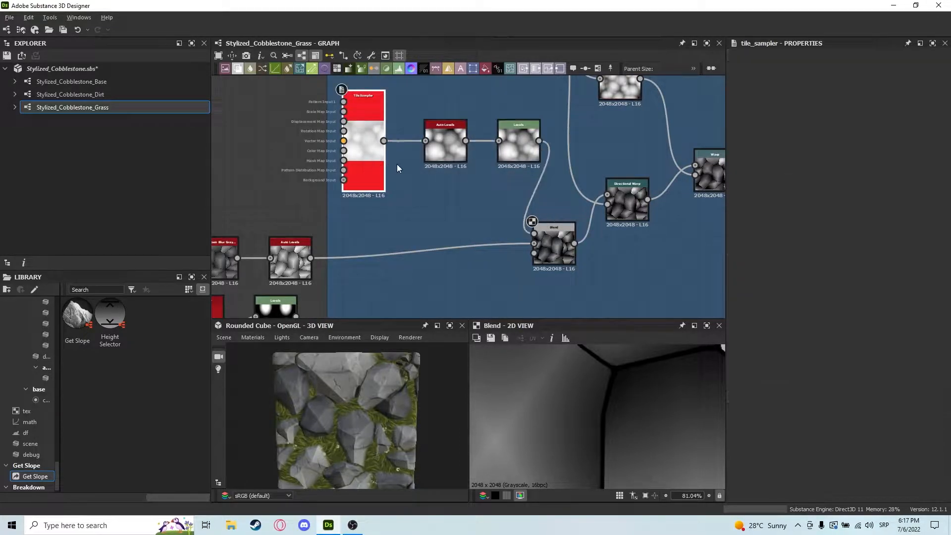
pyautogui.scroll(-2, 816, 406)
pyautogui.scroll(-3, 816, 404)
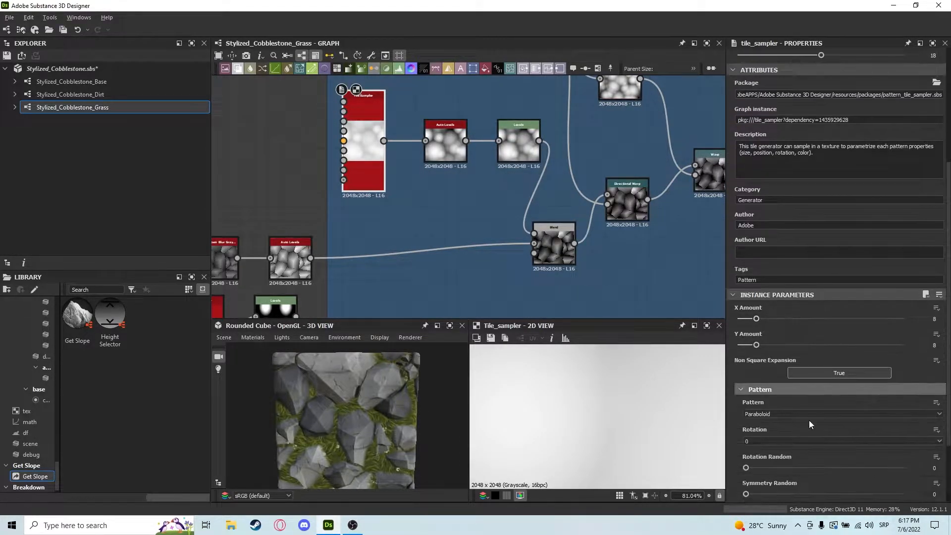
pyautogui.moveTo(464, 211); pyautogui.dragTo(463, 233, button='middle')
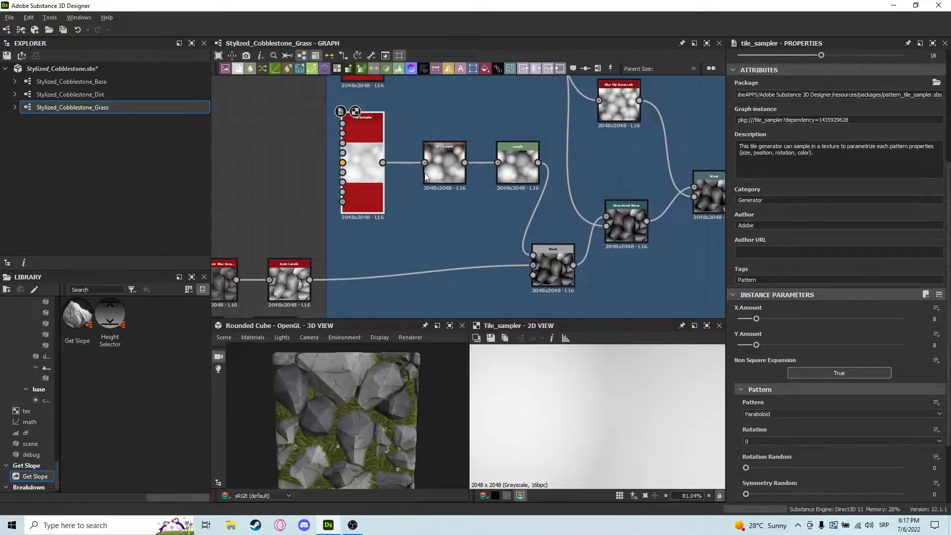
pyautogui.doubleClick(453, 183)
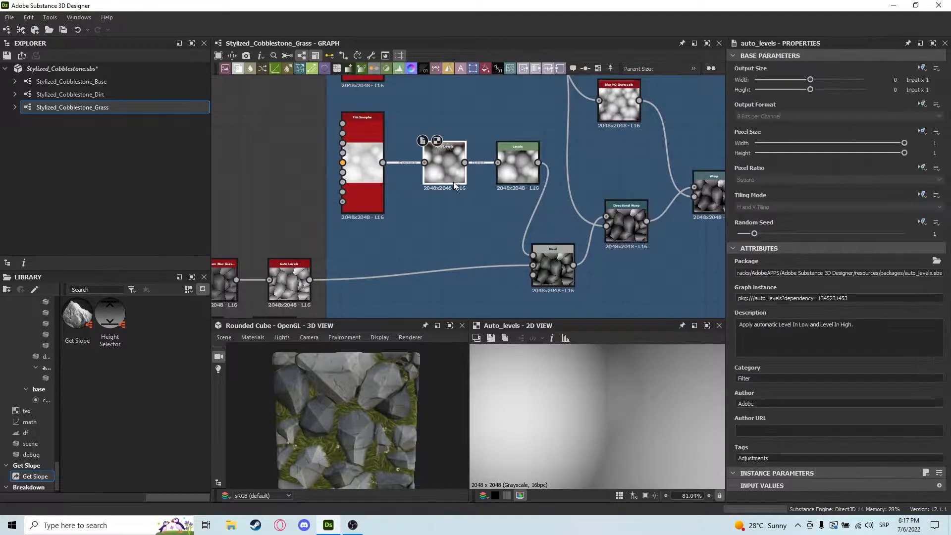
pyautogui.doubleClick(510, 171)
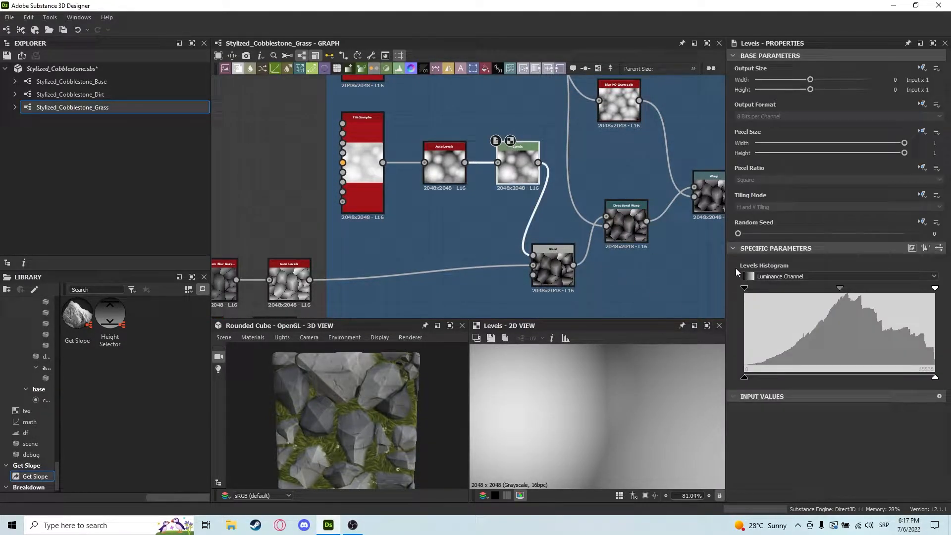
# - Inspect the Basic Shapes Blend node that follows the Levels node and the Directional Warp node it feeds
pyautogui.moveTo(563, 229); pyautogui.dragTo(460, 229, button='middle')
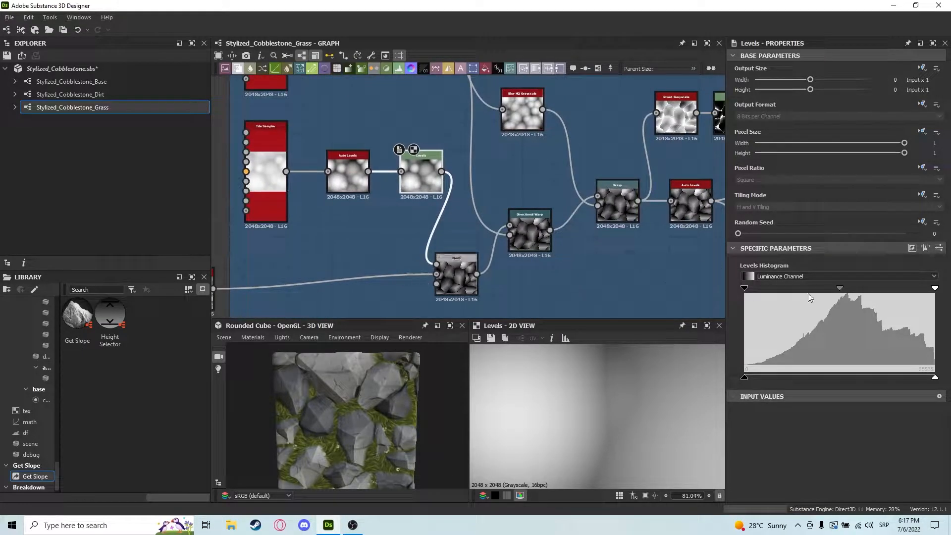
pyautogui.doubleClick(453, 265)
pyautogui.scroll(-5, 637, 405)
pyautogui.scroll(5, 444, 238)
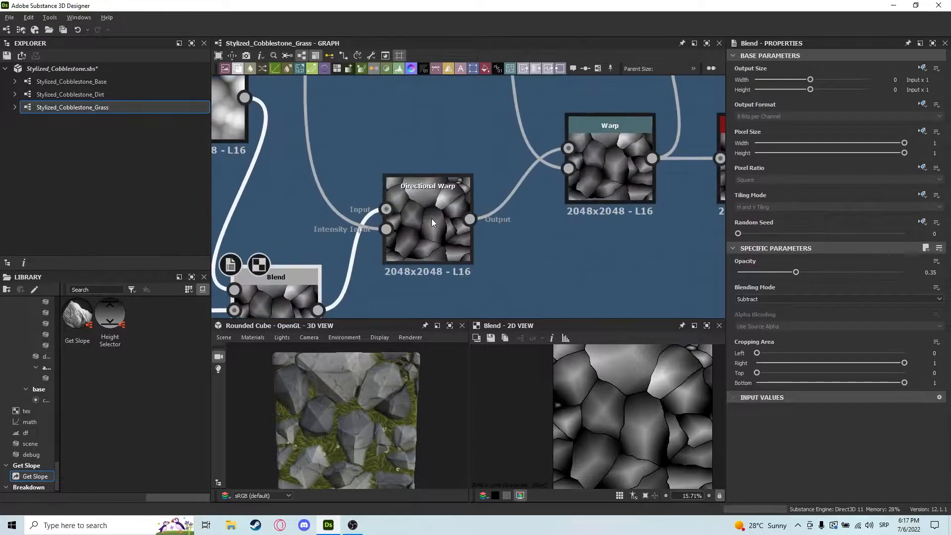
pyautogui.doubleClick(432, 218)
pyautogui.scroll(-6, 365, 180)
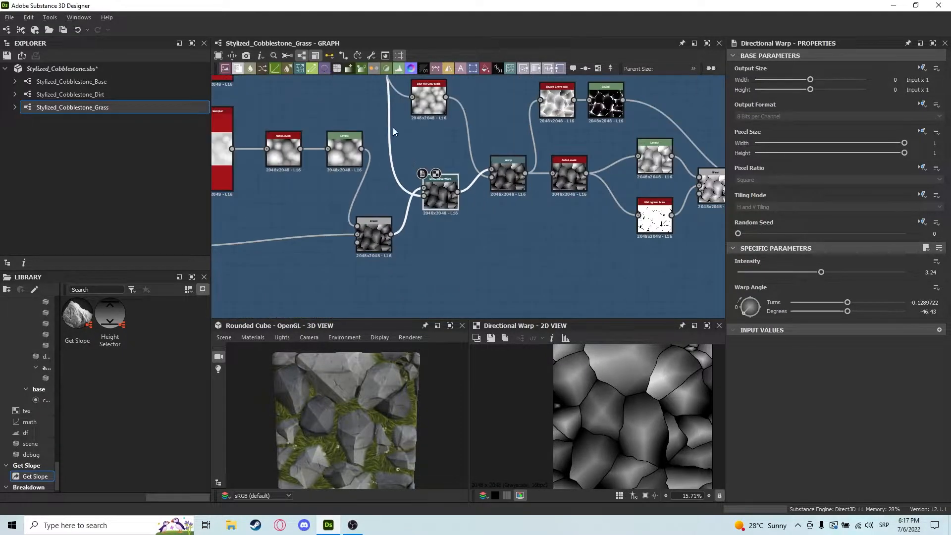
# - Trace the Directional Warp's intensity input back to the uppermost Tile Sampler in Basic Shapes and check that sampler's pattern amounts
pyautogui.moveTo(390, 120); pyautogui.dragTo(433, 181, button='middle')
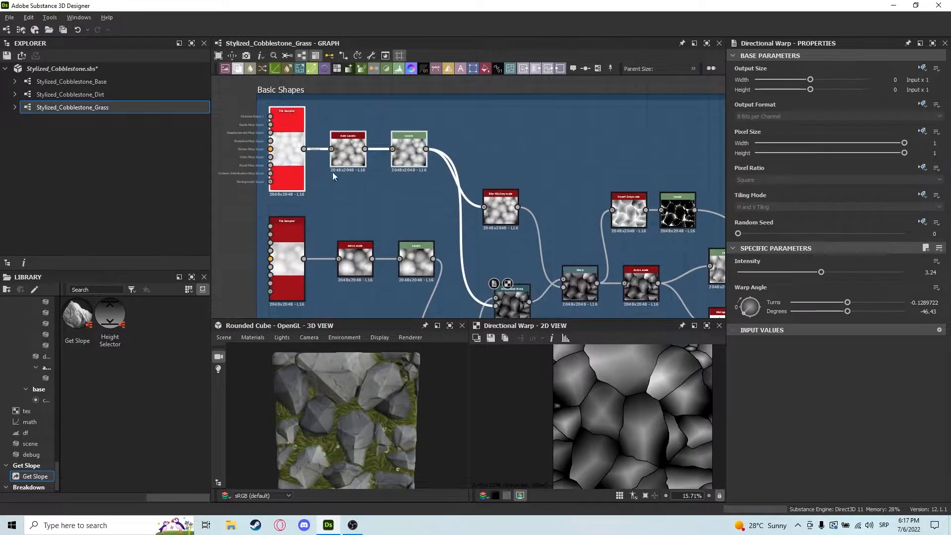
pyautogui.doubleClick(299, 163)
pyautogui.scroll(-2, 855, 438)
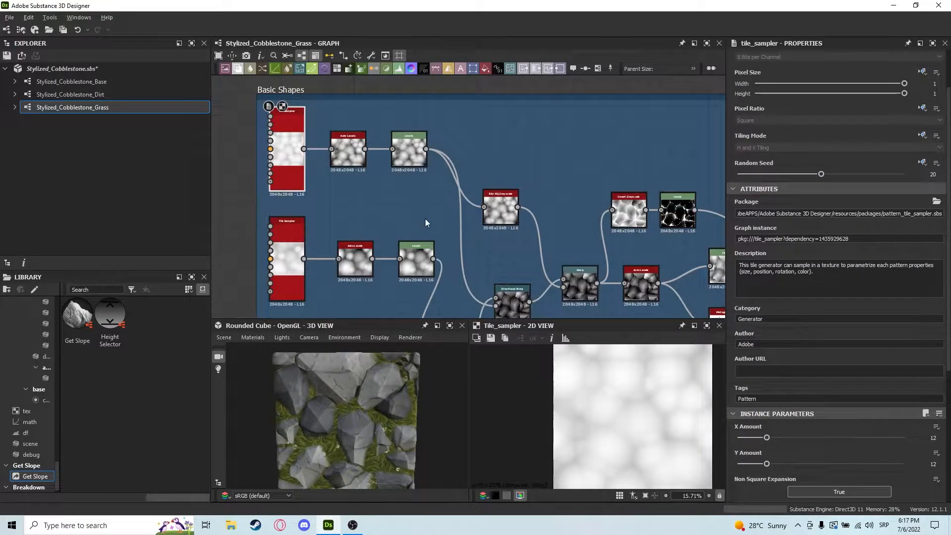
pyautogui.scroll(5, 536, 212)
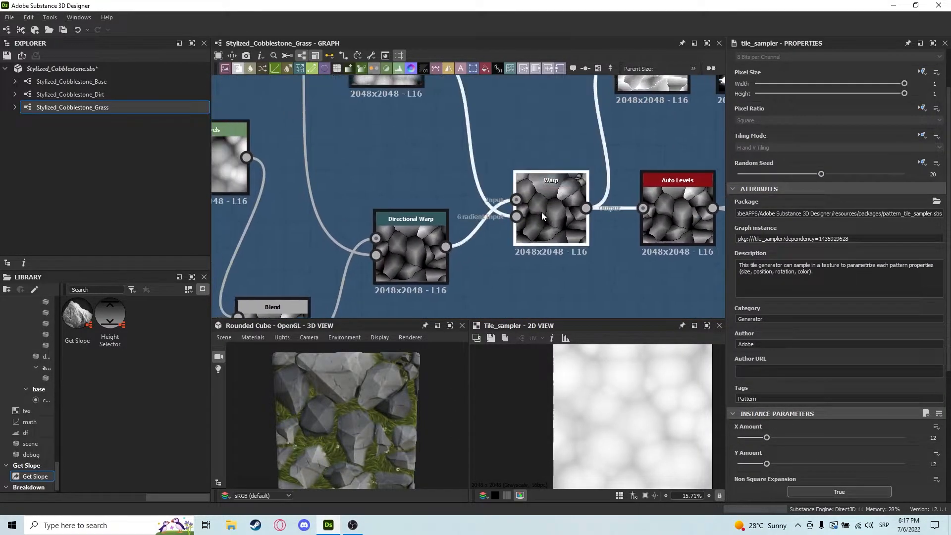
# - Preview the Warp node driven by the Blur HQ Grayscale and alternate it with the Directional Warp output to compare the stone shapes
pyautogui.doubleClick(542, 212)
pyautogui.scroll(1, 587, 382)
pyautogui.doubleClick(352, 272)
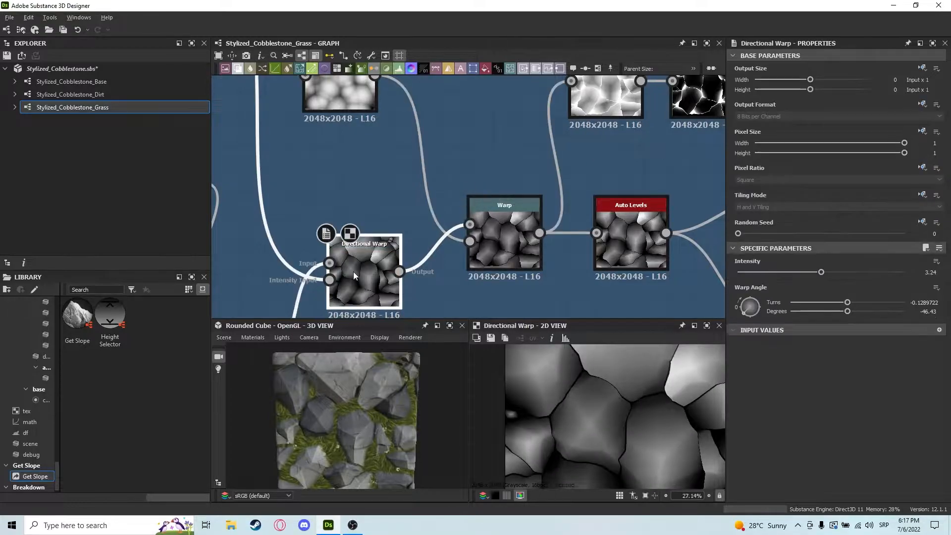
pyautogui.doubleClick(500, 227)
pyautogui.scroll(-1, 532, 187)
pyautogui.moveTo(531, 187); pyautogui.dragTo(480, 216, button='middle')
pyautogui.doubleClick(384, 253)
pyautogui.moveTo(469, 177); pyautogui.dragTo(532, 141, button='middle')
pyautogui.doubleClick(530, 250)
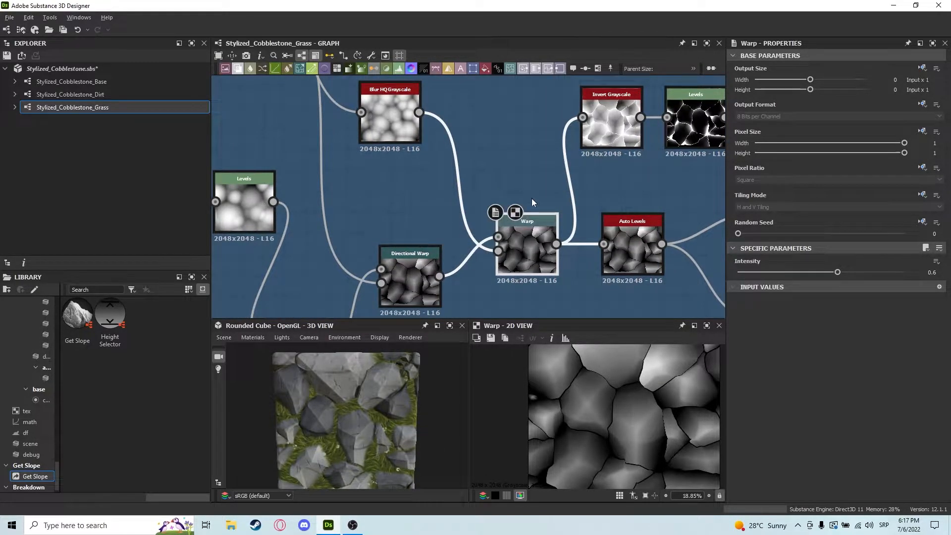
# - Examine individual stones up close in the Warp preview and check the same areas in the Directional Warp preview
pyautogui.moveTo(417, 210); pyautogui.dragTo(444, 190, button='middle')
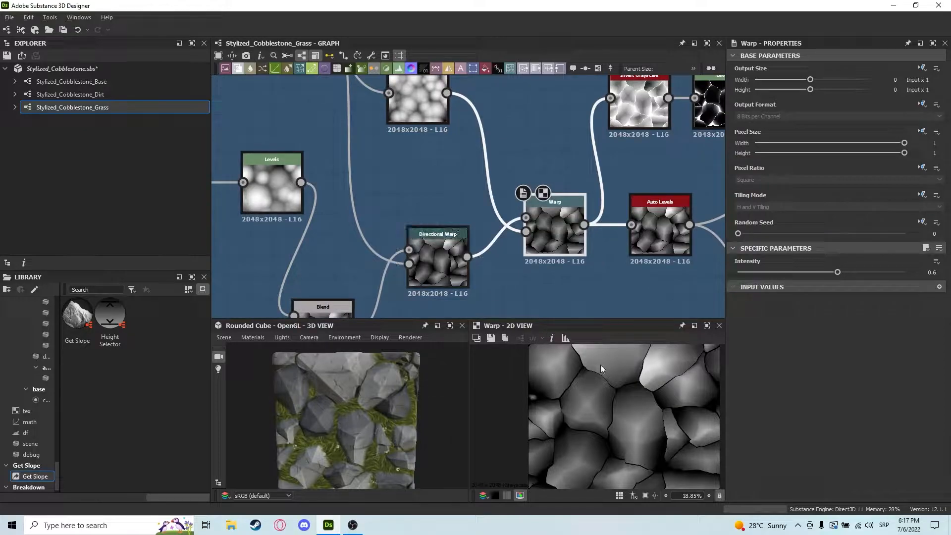
pyautogui.scroll(6, 648, 427)
pyautogui.scroll(-2, 567, 389)
pyautogui.scroll(-3, 588, 396)
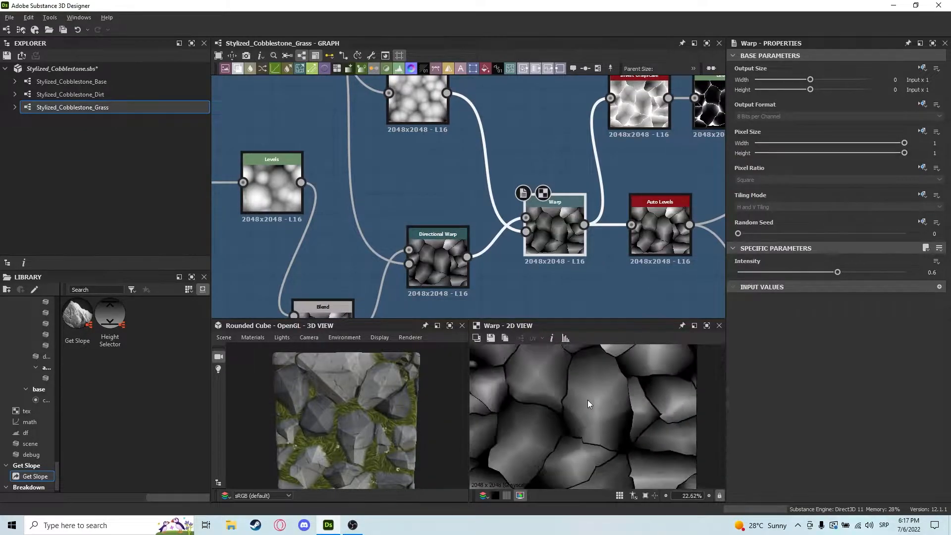
pyautogui.click(440, 273)
pyautogui.scroll(2, 584, 393)
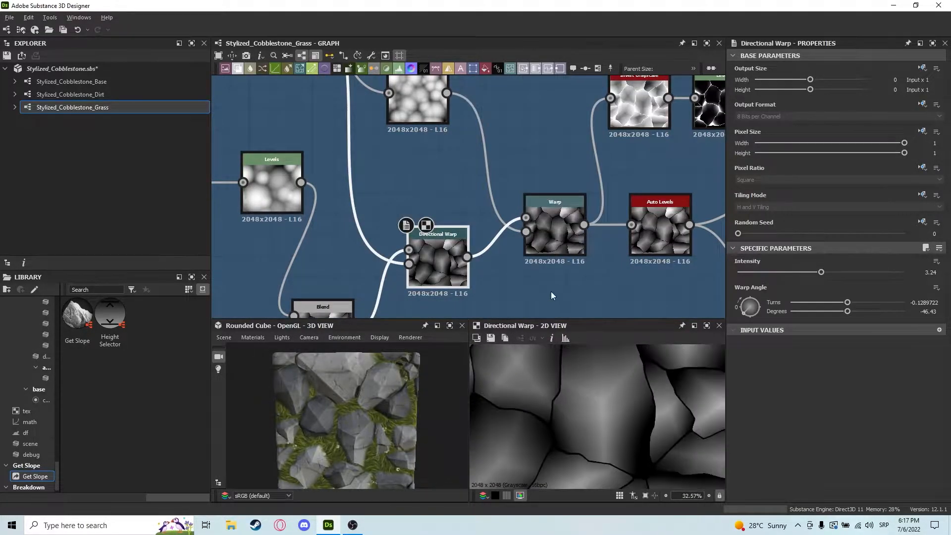
pyautogui.click(552, 241)
pyautogui.click(439, 269)
pyautogui.scroll(-5, 551, 388)
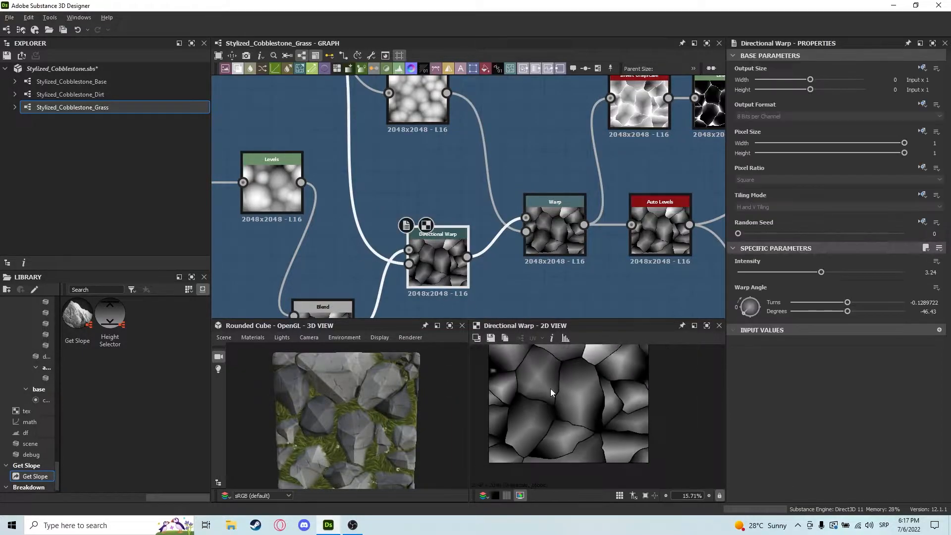
pyautogui.scroll(2, 551, 388)
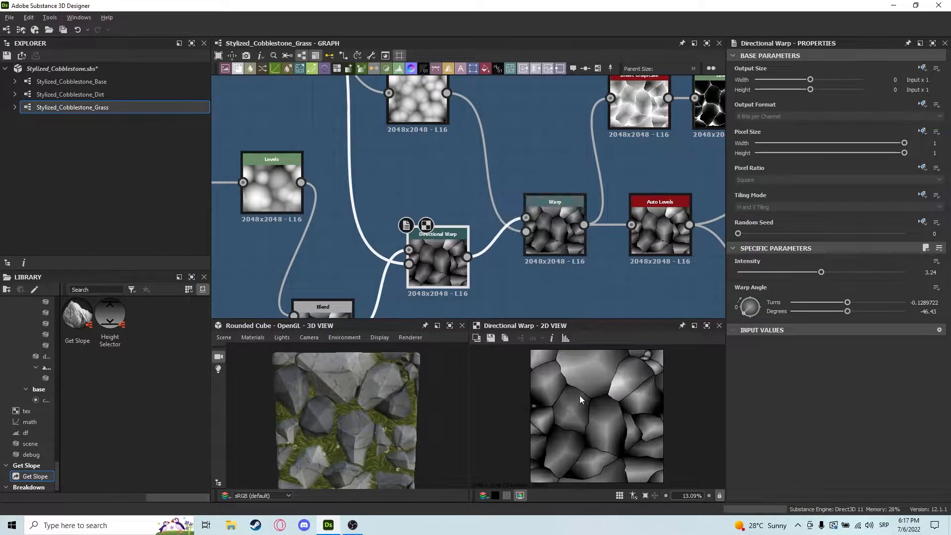
pyautogui.click(561, 224)
pyautogui.scroll(1, 646, 402)
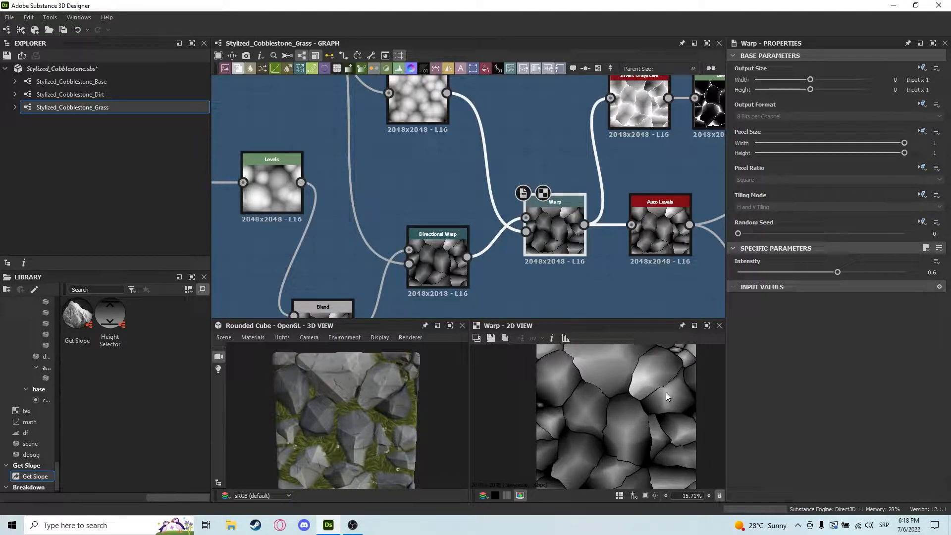
pyautogui.scroll(3, 564, 410)
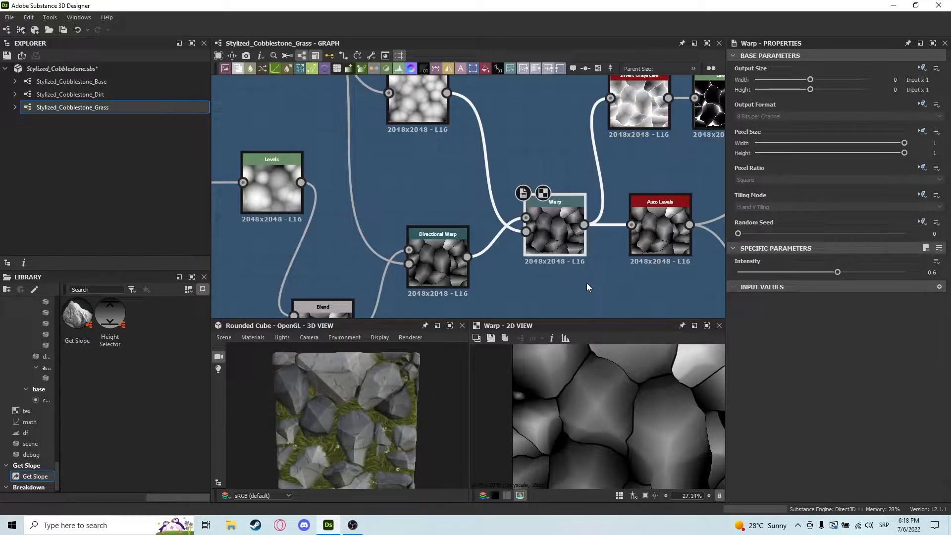
pyautogui.scroll(-2, 573, 396)
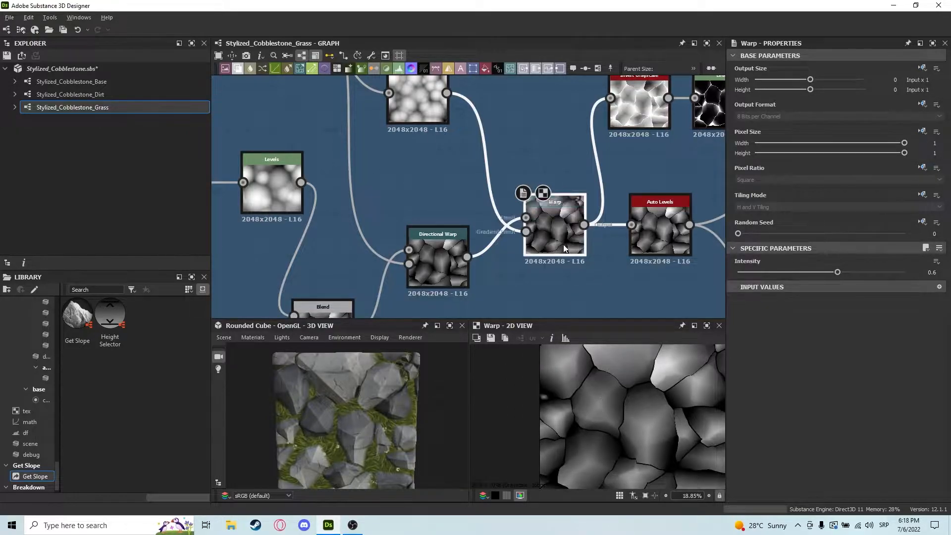
# - Preview the Auto Levels node that follows the Warp in Basic Shapes
pyautogui.scroll(-1, 582, 233)
pyautogui.moveTo(582, 233); pyautogui.dragTo(477, 241, button='middle')
pyautogui.moveTo(576, 250); pyautogui.dragTo(486, 223, button='middle')
pyautogui.doubleClick(445, 216)
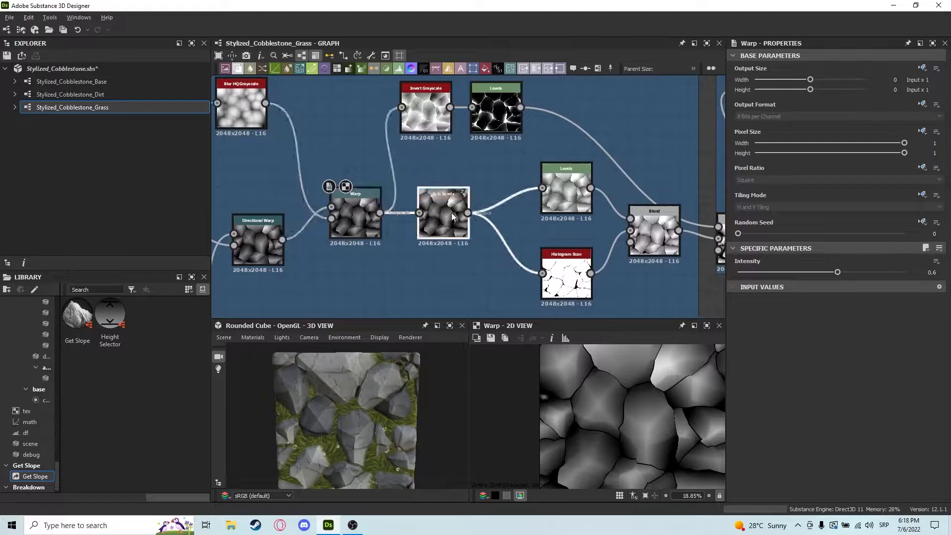
# - Nudge the Levels and Histogram Scan nodes after the Auto Levels vertically and preview both along with the Blend that combines them
pyautogui.moveTo(562, 249); pyautogui.dragTo(459, 232, button='middle')
pyautogui.moveTo(459, 186); pyautogui.dragTo(459, 177)
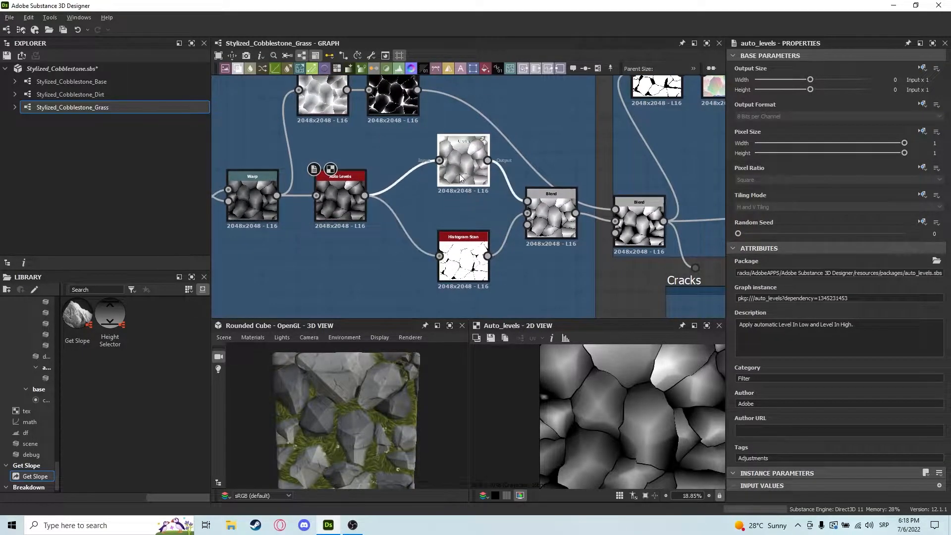
pyautogui.moveTo(467, 262); pyautogui.dragTo(467, 253)
pyautogui.doubleClick(466, 253)
pyautogui.doubleClick(464, 165)
pyautogui.doubleClick(550, 218)
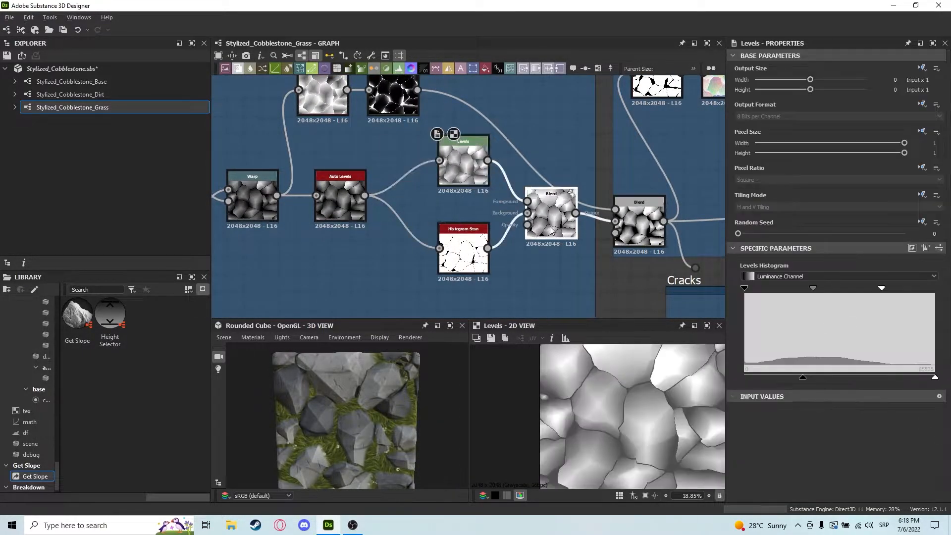
pyautogui.scroll(-2, 627, 420)
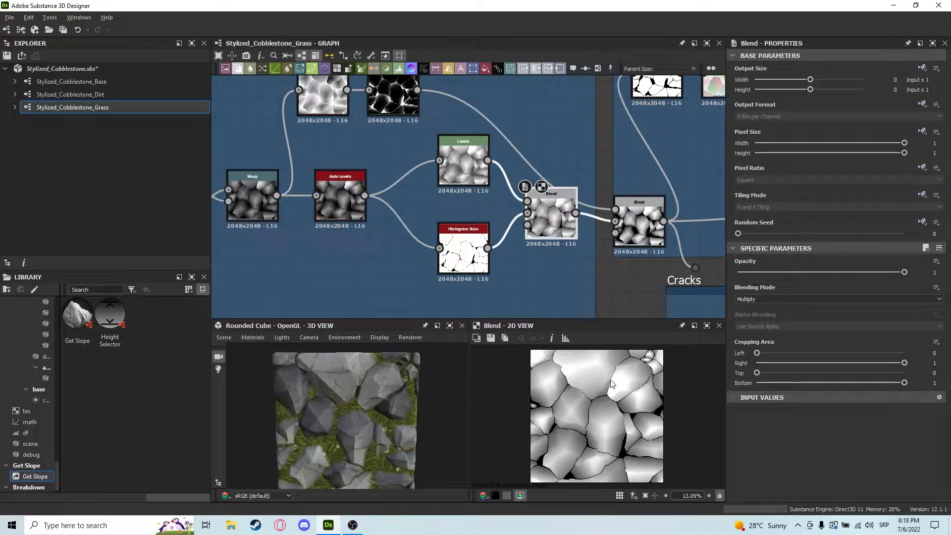
# - Inspect the Invert Grayscale and Levels nodes that branch off the Warp and feed the first ShapeSculpting Blend
pyautogui.moveTo(533, 235); pyautogui.dragTo(528, 246, button='middle')
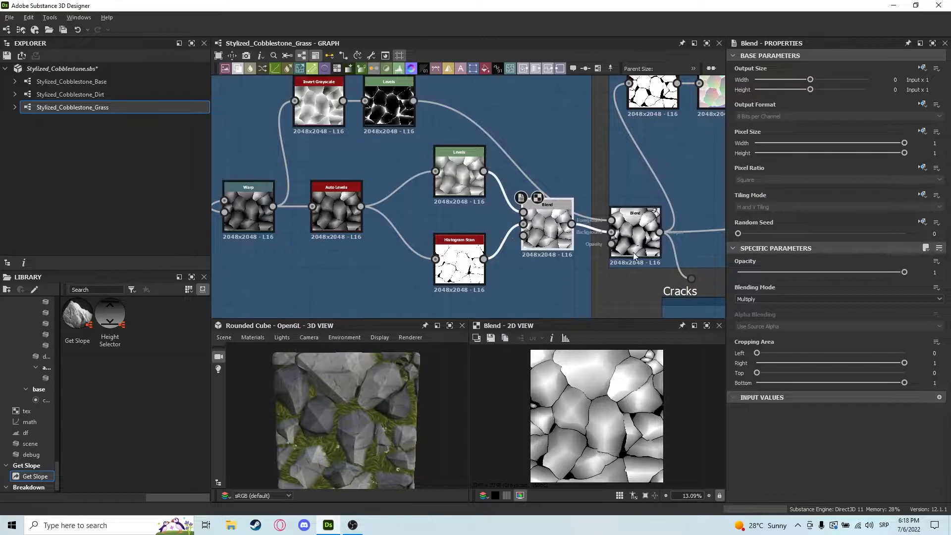
pyautogui.click(639, 246)
pyautogui.moveTo(411, 166); pyautogui.dragTo(438, 197, button='middle')
pyautogui.doubleClick(355, 151)
pyautogui.doubleClick(416, 136)
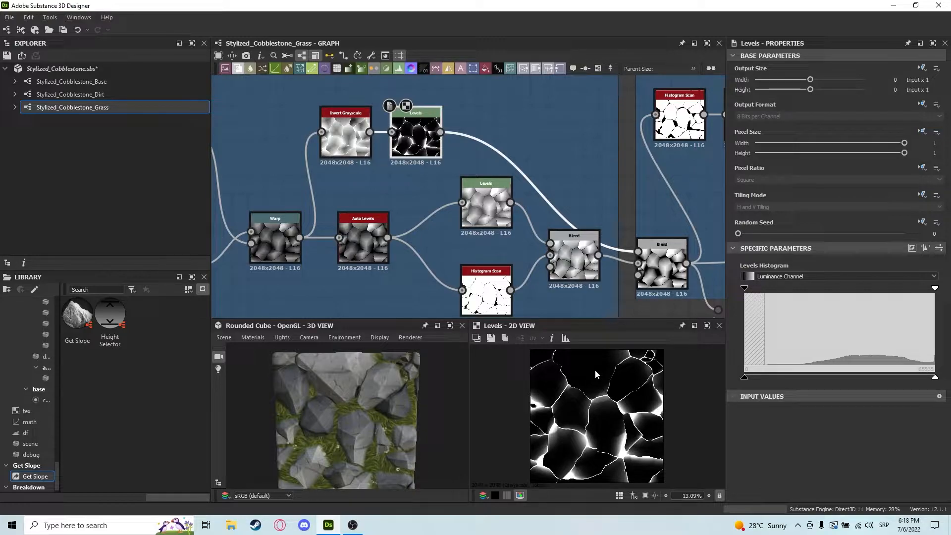
# - Compare the first ShapeSculpting Blend with the preceding Basic Shapes Blend and check its blending mode
pyautogui.doubleClick(662, 260)
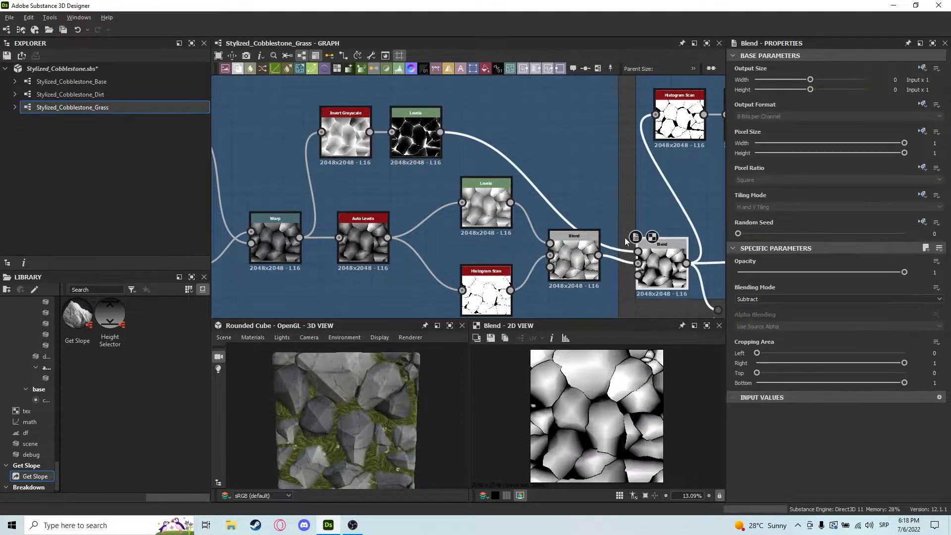
pyautogui.moveTo(585, 213); pyautogui.dragTo(482, 188, button='middle')
pyautogui.doubleClick(454, 218)
pyautogui.click(533, 234)
pyautogui.doubleClick(540, 238)
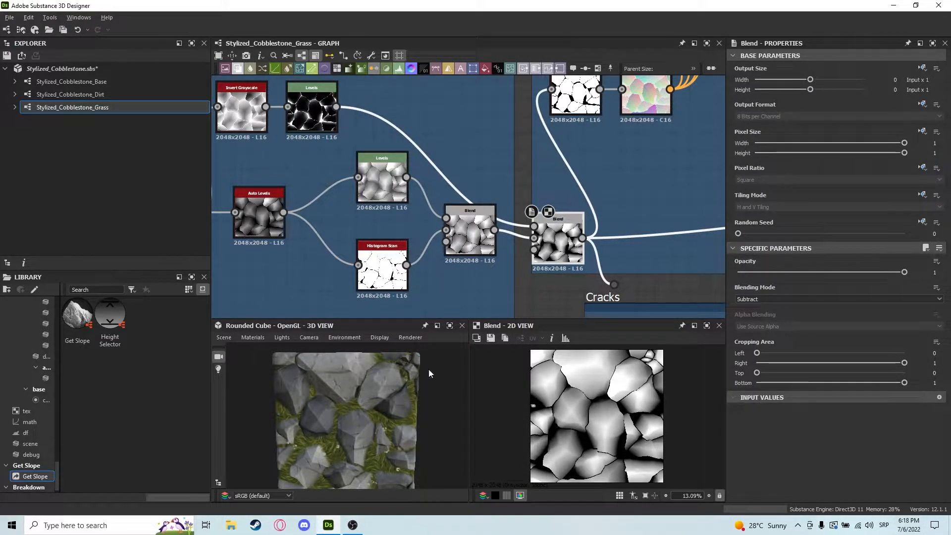
# - Preview the Flood Fill node that follows the Histogram Scan in the ShapeSculpting frame
pyautogui.moveTo(636, 221); pyautogui.dragTo(622, 235, button='middle')
pyautogui.moveTo(662, 116); pyautogui.dragTo(643, 137, button='middle')
pyautogui.doubleClick(614, 128)
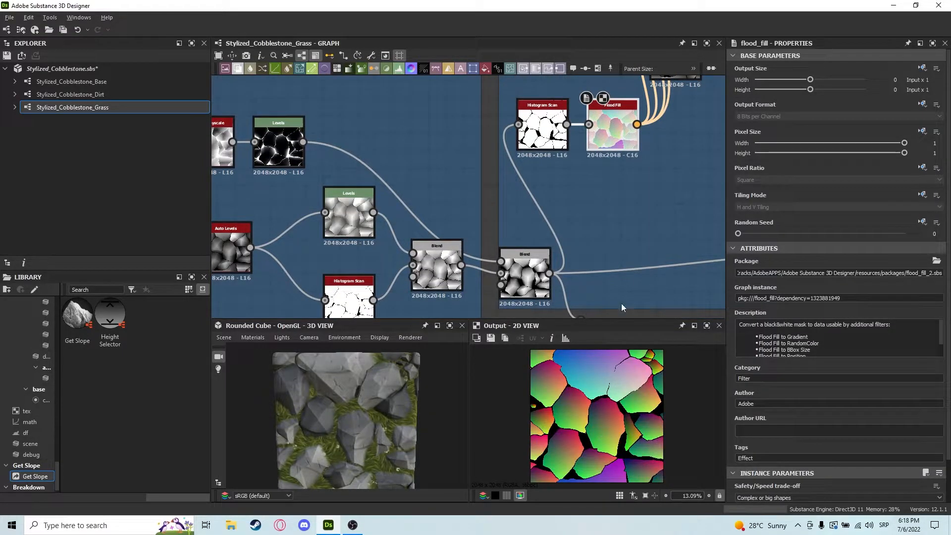
pyautogui.moveTo(604, 249); pyautogui.dragTo(593, 214, button='middle')
pyautogui.scroll(-4, 548, 213)
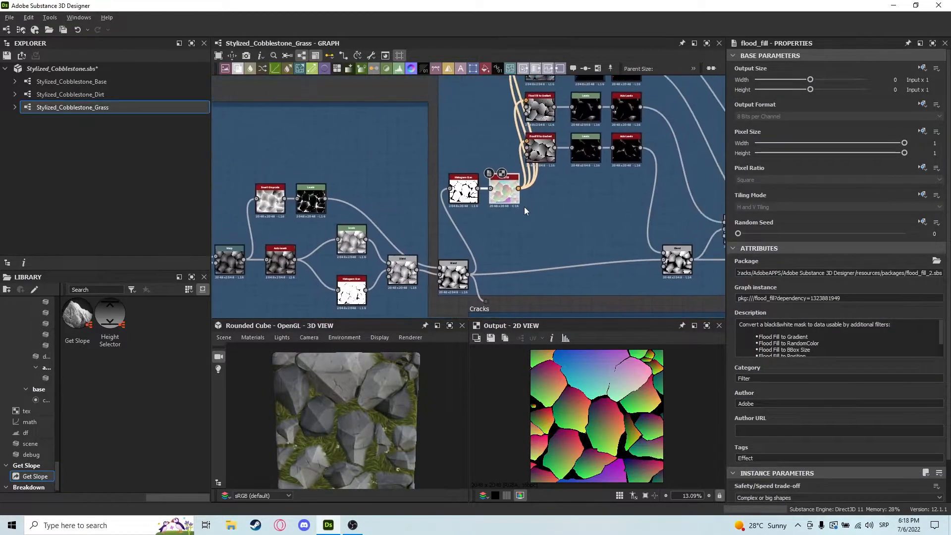
# - Preview the Flood Fill to Gradient nodes stacked in the ShapeSculpting frame to compare their gradient directions
pyautogui.moveTo(678, 257); pyautogui.dragTo(580, 240, button='middle')
pyautogui.moveTo(464, 183); pyautogui.dragTo(469, 320, button='middle')
pyautogui.scroll(3, 418, 222)
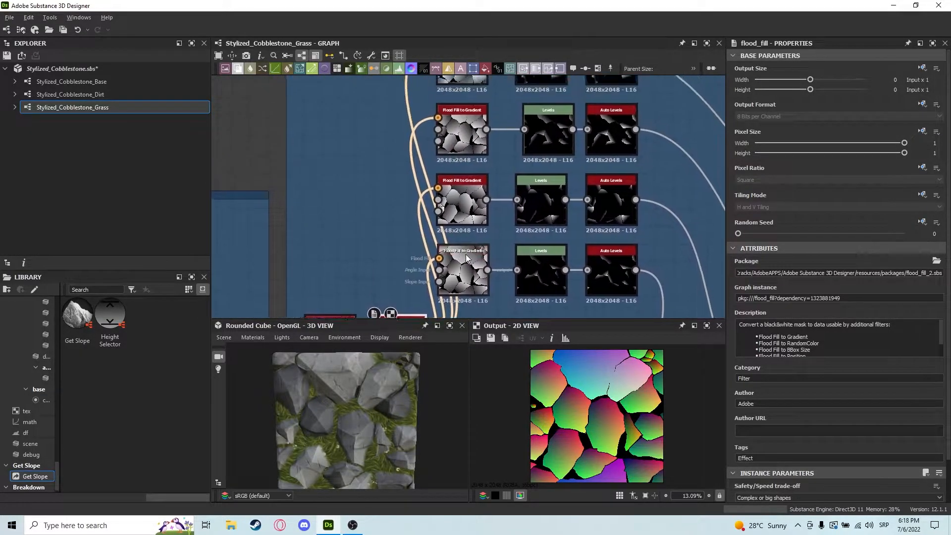
pyautogui.scroll(-2, 467, 257)
pyautogui.click(465, 274)
pyautogui.click(464, 170)
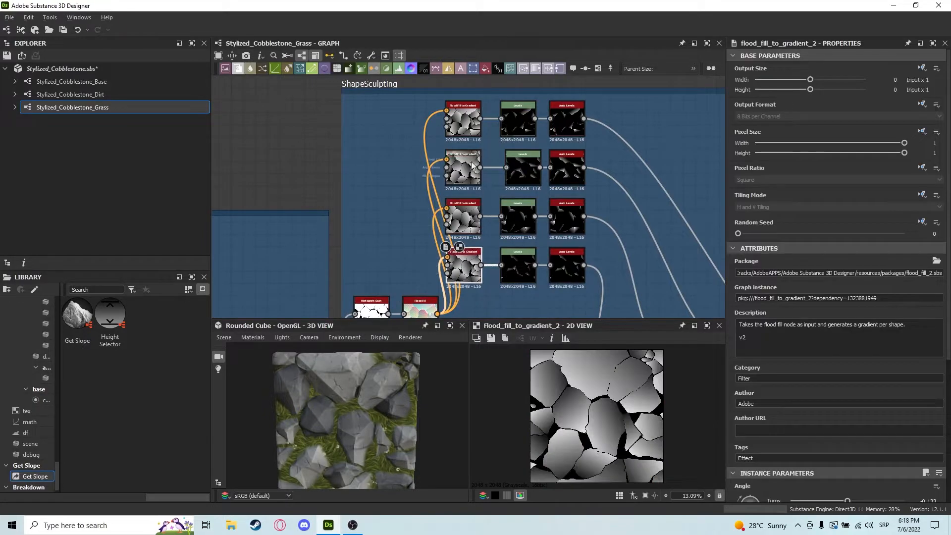
# - Examine the Levels and Auto Levels nodes after the lowest Flood Fill to Gradient, plus the Auto Levels outputs of the rows above
pyautogui.moveTo(590, 212); pyautogui.dragTo(555, 170, button='middle')
pyautogui.click(458, 231)
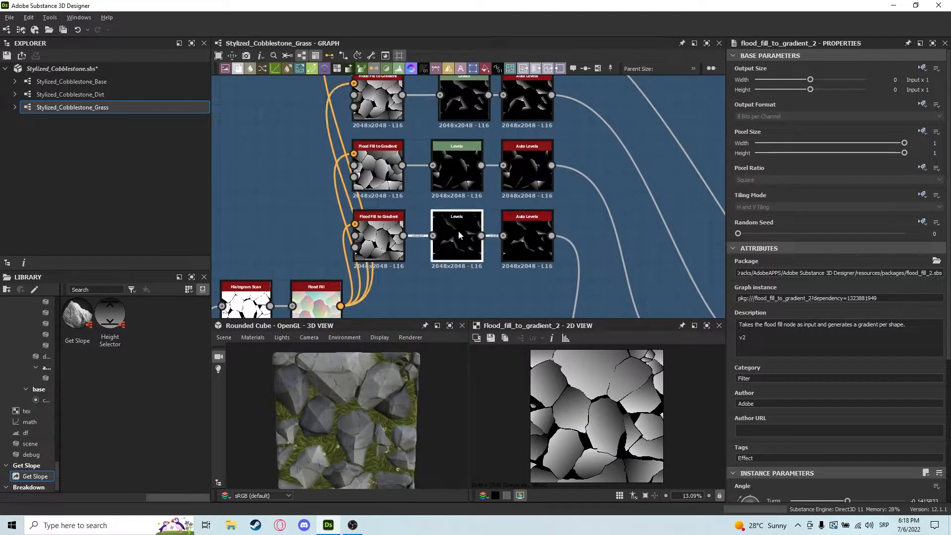
pyautogui.click(527, 240)
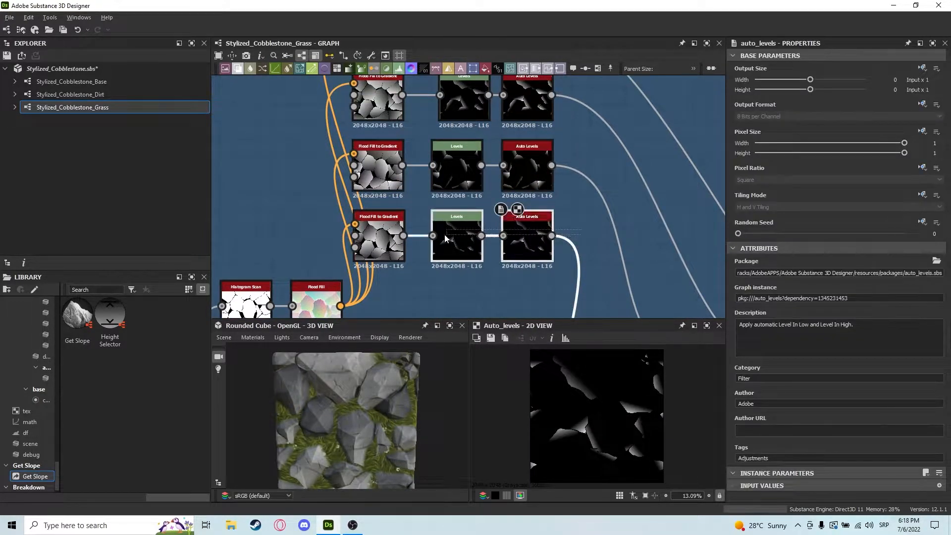
pyautogui.click(518, 170)
pyautogui.moveTo(564, 127); pyautogui.dragTo(558, 180, button='middle')
pyautogui.doubleClick(519, 150)
pyautogui.moveTo(558, 140); pyautogui.dragTo(559, 175, button='middle')
pyautogui.doubleClick(516, 162)
pyautogui.scroll(-2, 559, 175)
# - Follow the gradient rows into the ShapeSculpting Blend chain, previewing the lowest Auto Levels, its Blend and the final Blend
pyautogui.moveTo(588, 119); pyautogui.dragTo(392, 276)
pyautogui.moveTo(529, 286); pyautogui.dragTo(507, 167, button='middle')
pyautogui.doubleClick(462, 147)
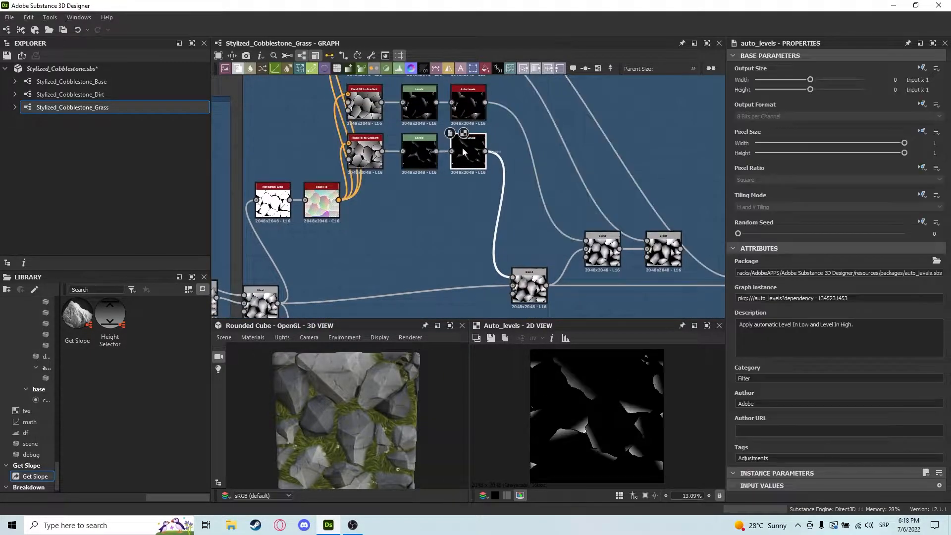
pyautogui.doubleClick(529, 287)
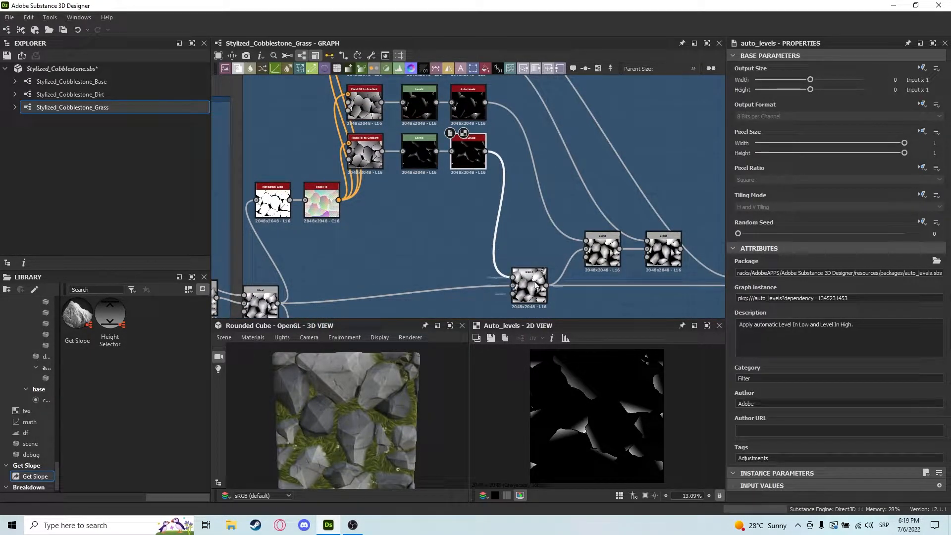
pyautogui.moveTo(529, 238); pyautogui.dragTo(525, 189, button='middle')
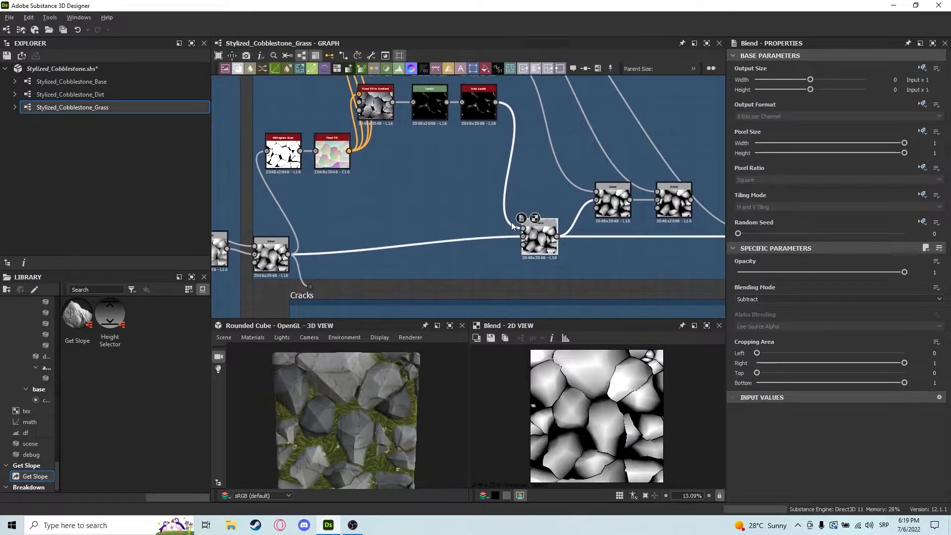
pyautogui.moveTo(599, 262); pyautogui.dragTo(511, 254, button='middle')
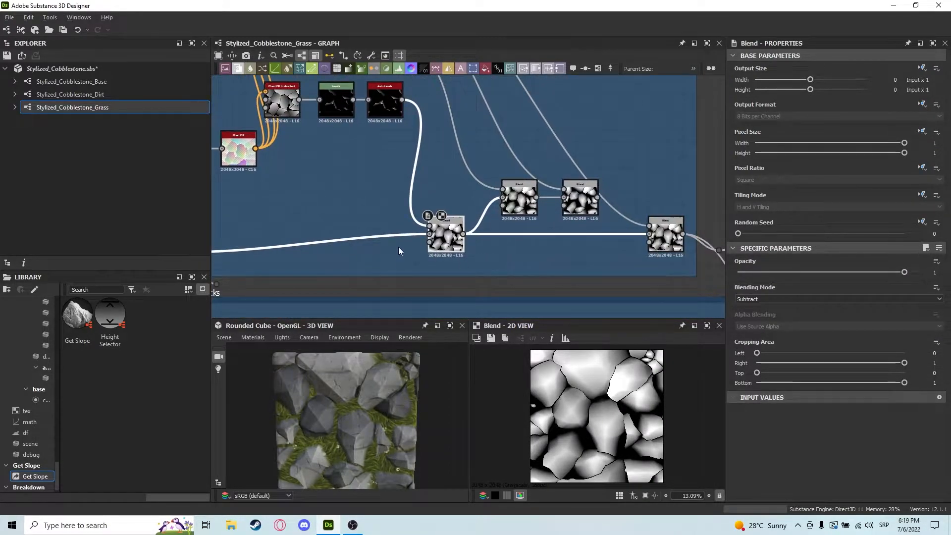
pyautogui.click(666, 237)
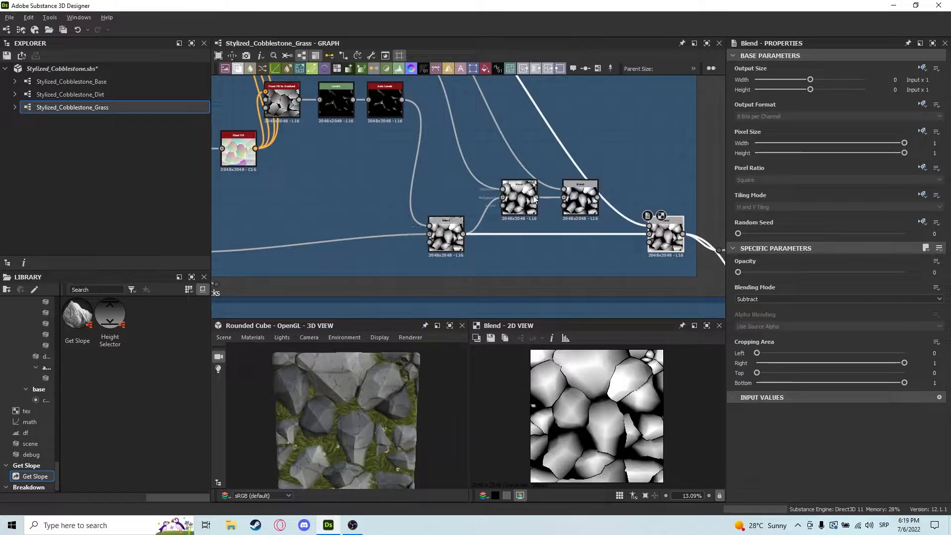
# - Preview the third Blend in the ShapeSculpting chain and try feeding its output into the final Blend's background to check the 3D stones
pyautogui.click(581, 199)
pyautogui.moveTo(613, 203); pyautogui.dragTo(545, 211, button='middle')
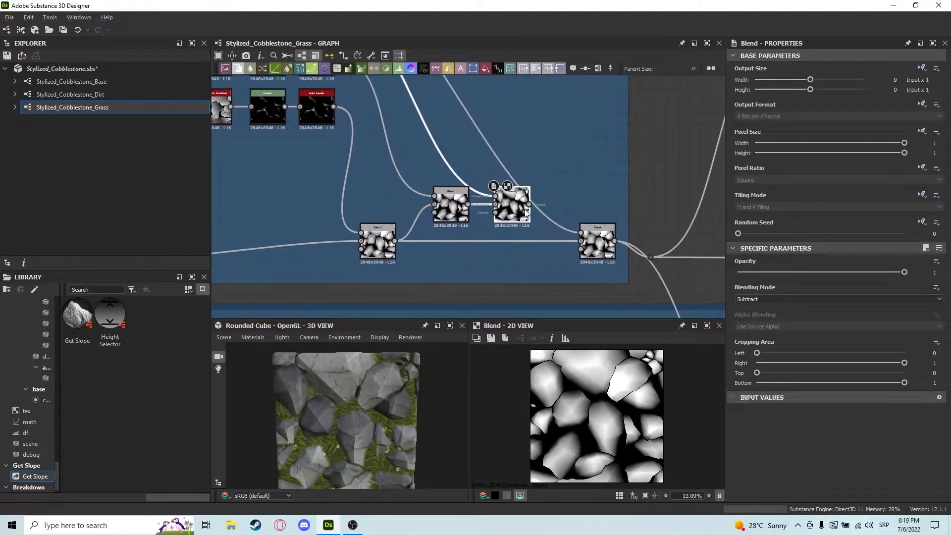
pyautogui.moveTo(529, 204)
pyautogui.mouseDown()
pyautogui.moveTo(534, 232)
pyautogui.moveTo(580, 243)
pyautogui.mouseUp()
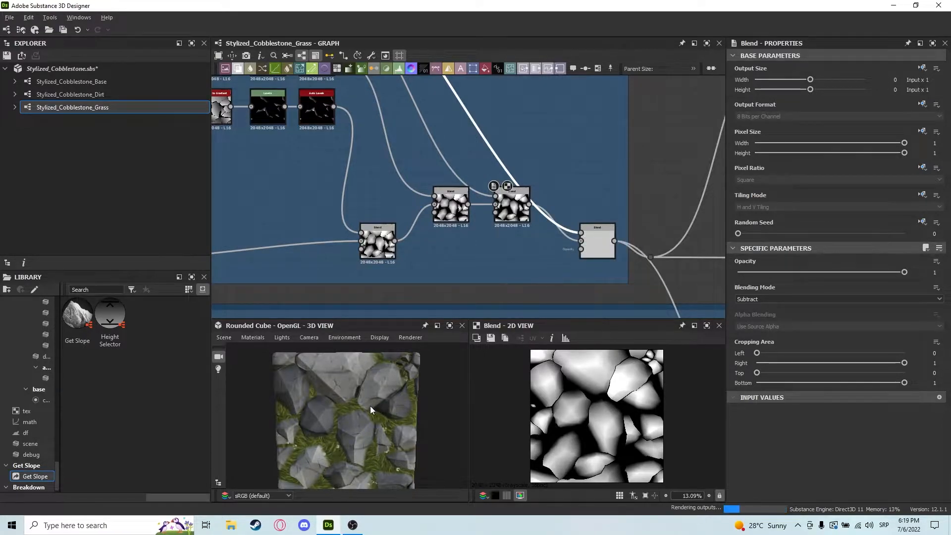
pyautogui.moveTo(346, 412); pyautogui.dragTo(372, 387)
# - Reconnect the first ShapeSculpting Blend to the final Blend's background and orbit the 3D cube to inspect the stones
pyautogui.moveTo(399, 244); pyautogui.dragTo(406, 236)
pyautogui.moveTo(542, 239); pyautogui.dragTo(581, 242)
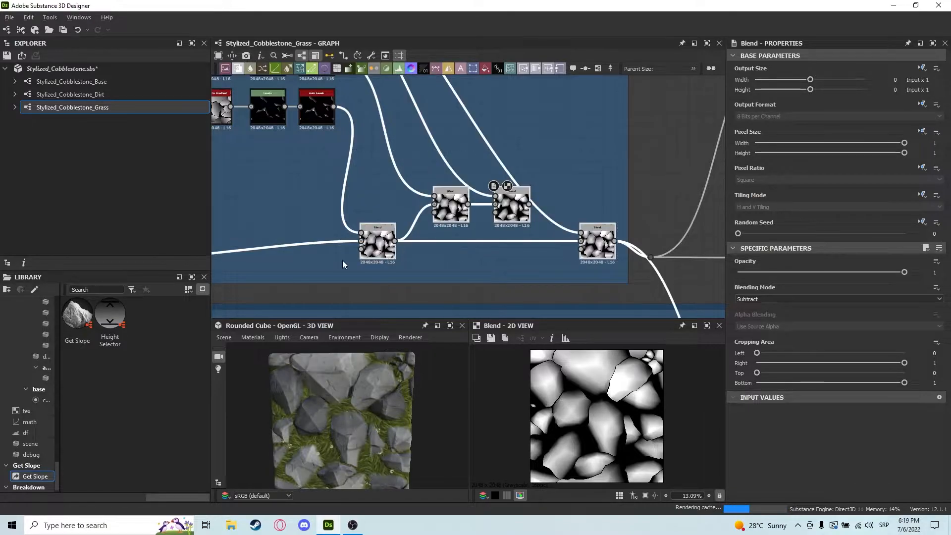
pyautogui.moveTo(308, 474); pyautogui.dragTo(293, 391)
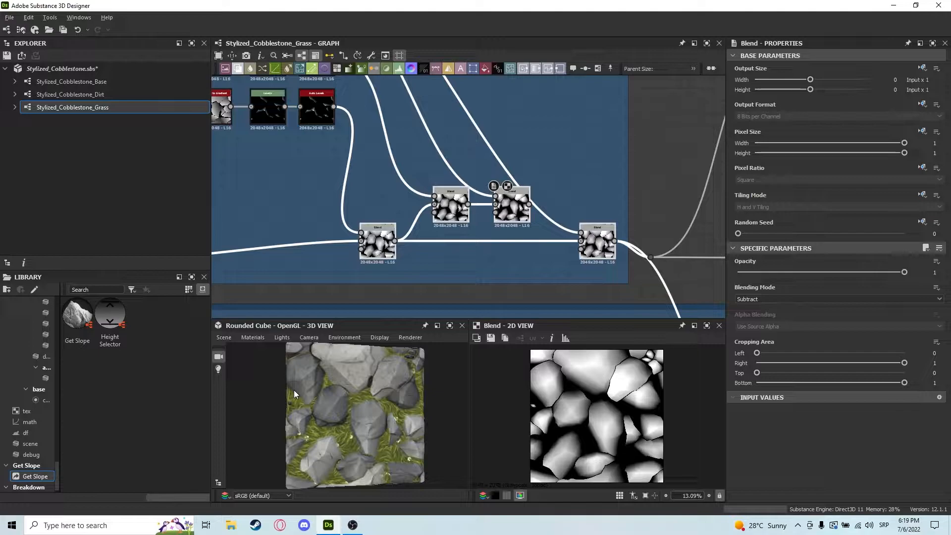
# - Follow the ShapeSculpting output to the Details frame and preview the Blend that combines the two
pyautogui.moveTo(371, 141); pyautogui.dragTo(372, 185, button='middle')
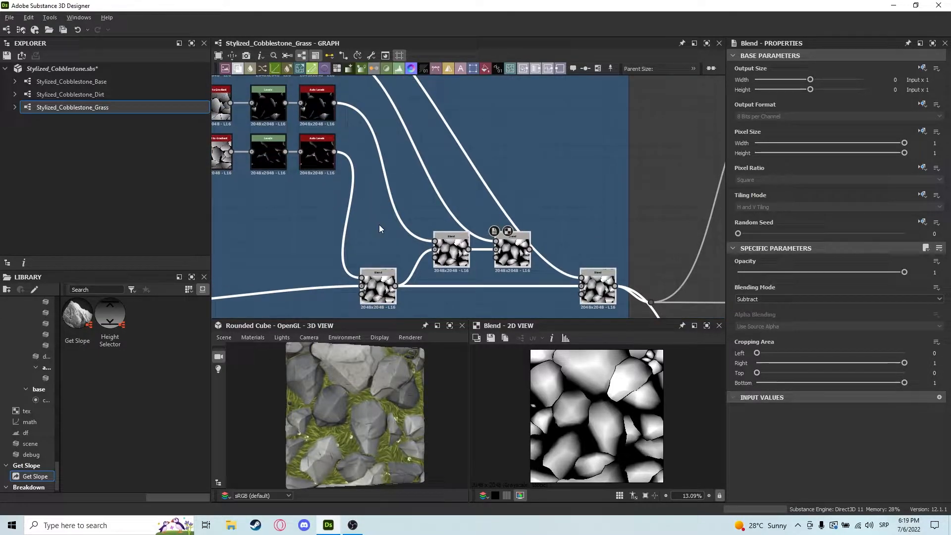
pyautogui.scroll(-1, 469, 206)
pyautogui.moveTo(469, 206); pyautogui.dragTo(482, 257, button='middle')
pyautogui.moveTo(522, 228); pyautogui.dragTo(445, 166, button='middle')
pyautogui.scroll(-1, 444, 167)
pyautogui.moveTo(554, 230); pyautogui.dragTo(462, 186, button='middle')
pyautogui.scroll(-1, 462, 185)
pyautogui.click(450, 213)
pyautogui.moveTo(450, 213); pyautogui.dragTo(463, 204)
pyautogui.moveTo(565, 206); pyautogui.dragTo(448, 217, button='middle')
pyautogui.scroll(-3, 447, 217)
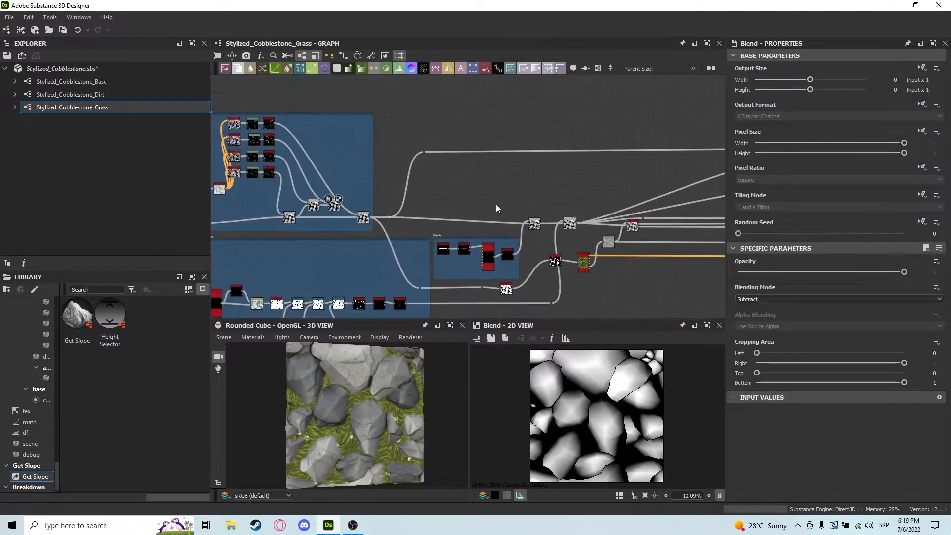
pyautogui.moveTo(524, 201); pyautogui.dragTo(476, 200, button='middle')
pyautogui.scroll(3, 477, 200)
pyautogui.moveTo(447, 277); pyautogui.dragTo(514, 213, button='middle')
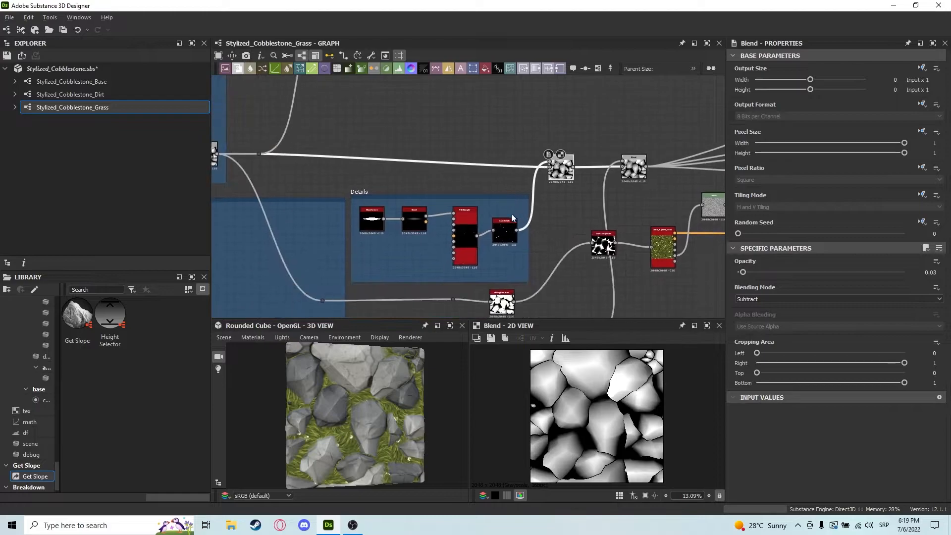
# - Preview the Waveform 1 and Bevel nodes that form the scratch shape in the Details frame
pyautogui.scroll(1, 514, 213)
pyautogui.scroll(3, 506, 214)
pyautogui.moveTo(409, 220); pyautogui.dragTo(503, 214, button='middle')
pyautogui.moveTo(337, 207); pyautogui.dragTo(447, 211, button='middle')
pyautogui.click(349, 223)
pyautogui.moveTo(550, 239); pyautogui.dragTo(419, 222, button='middle')
pyautogui.doubleClick(343, 220)
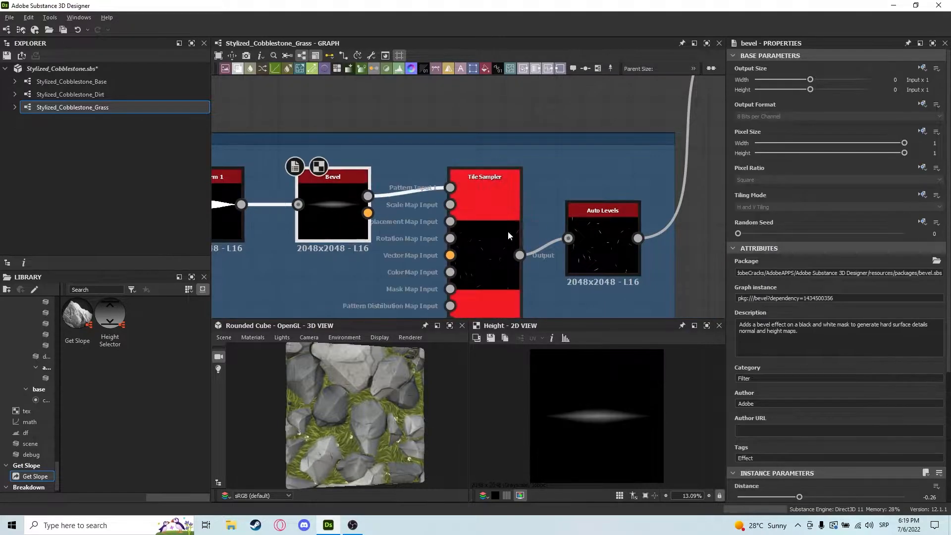
# - Preview the Tile Sampler and Auto Levels nodes in the Details frame to see the scattered scratches
pyautogui.moveTo(501, 222); pyautogui.dragTo(451, 150, button='middle')
pyautogui.doubleClick(452, 150)
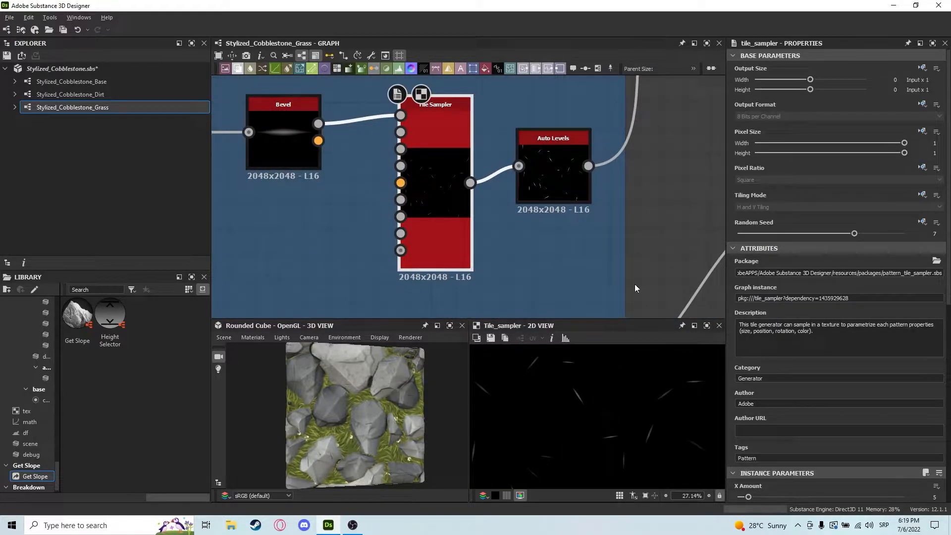
pyautogui.doubleClick(563, 162)
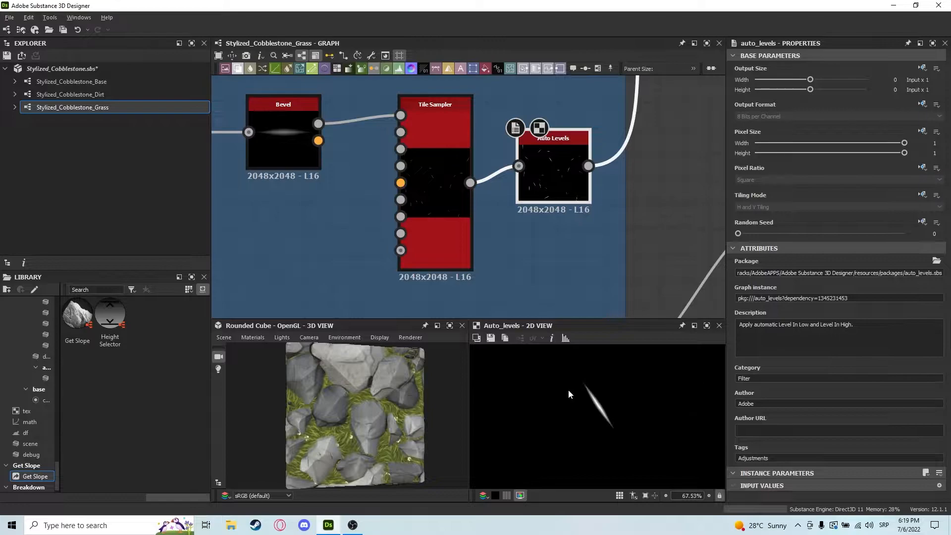
pyautogui.scroll(-5, 587, 396)
# - Preview the Blend fed by the Details frame and examine its opacity and Subtract mode
pyautogui.moveTo(623, 214); pyautogui.dragTo(460, 293, button='middle')
pyautogui.moveTo(578, 211); pyautogui.dragTo(545, 293, button='middle')
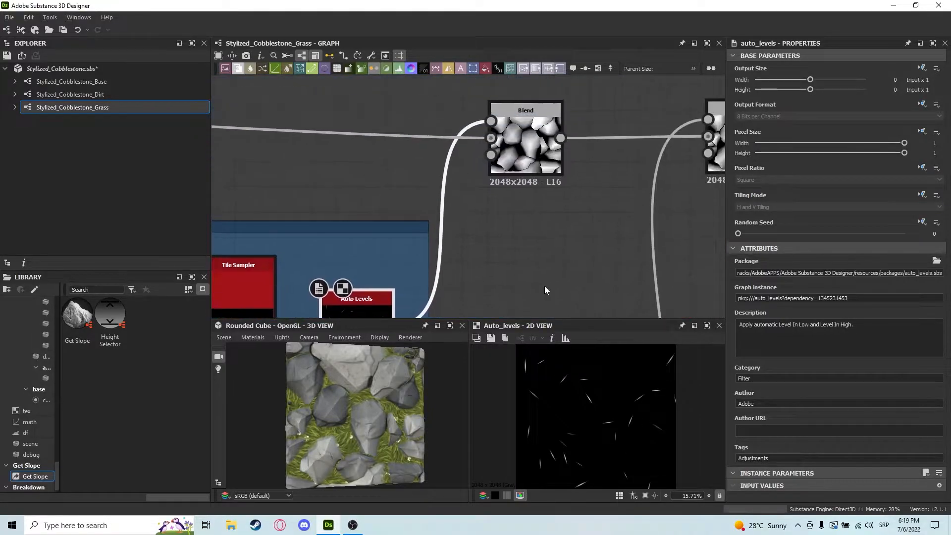
pyautogui.click(517, 149)
pyautogui.doubleClick(518, 152)
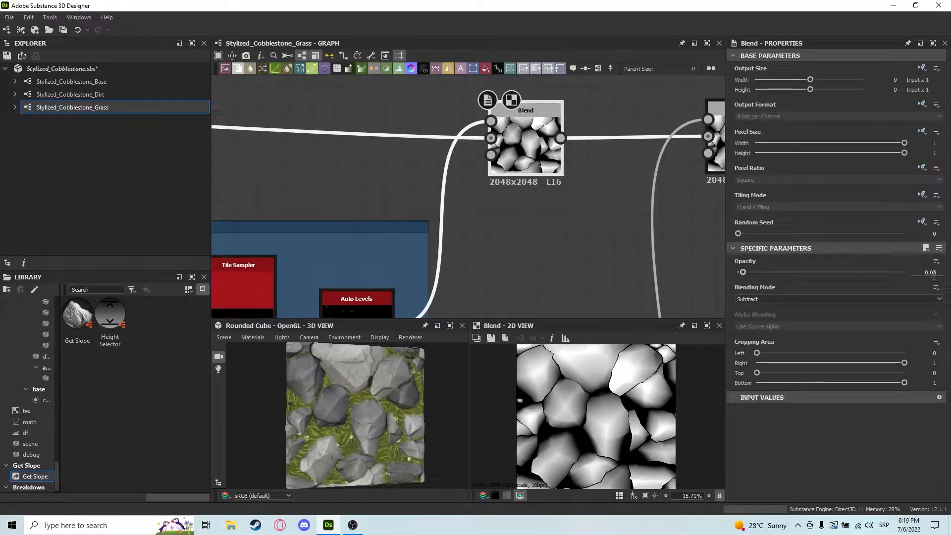
pyautogui.scroll(3, 604, 399)
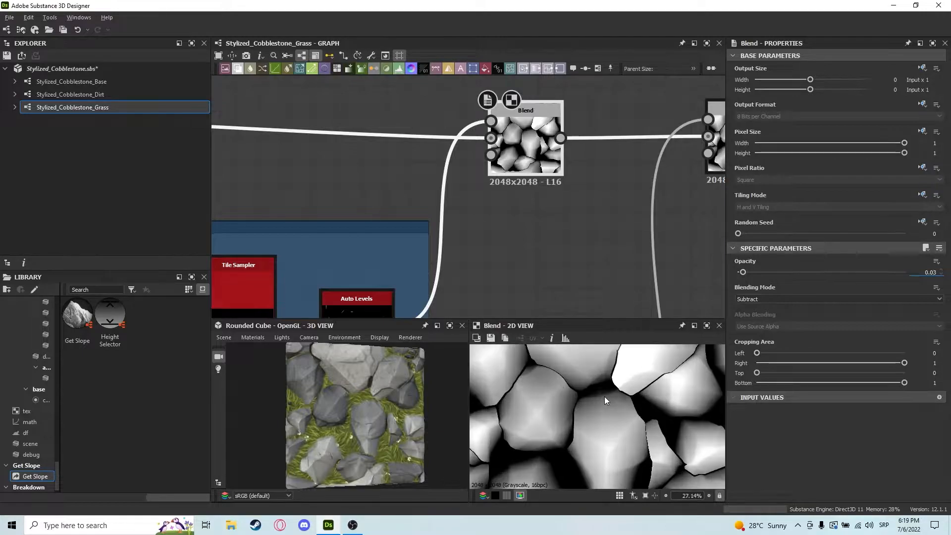
# - Examine the scratches on the 3D stones up close, plus the cracks added by the following Blend
pyautogui.scroll(5, 347, 399)
pyautogui.moveTo(379, 420); pyautogui.dragTo(366, 439, button='middle')
pyautogui.scroll(5, 366, 421)
pyautogui.scroll(4, 366, 439)
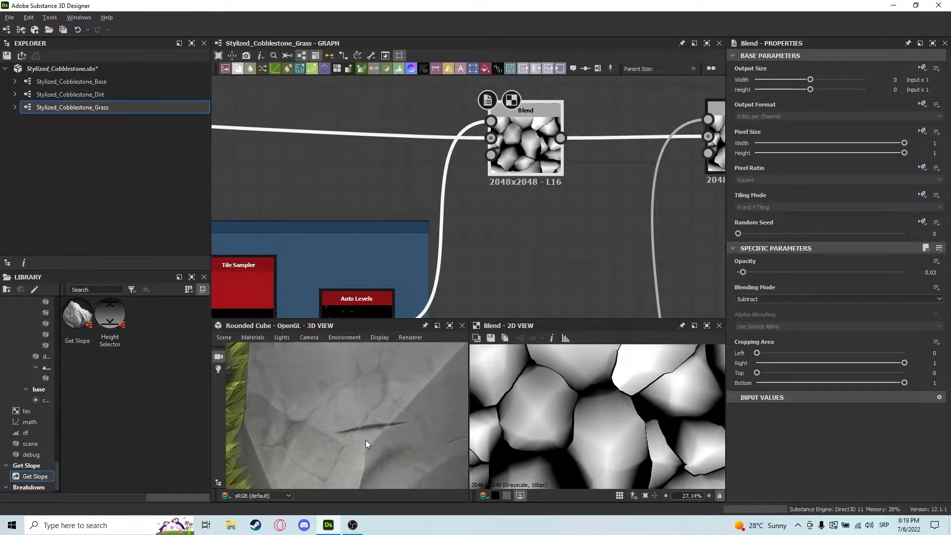
pyautogui.scroll(-8, 460, 378)
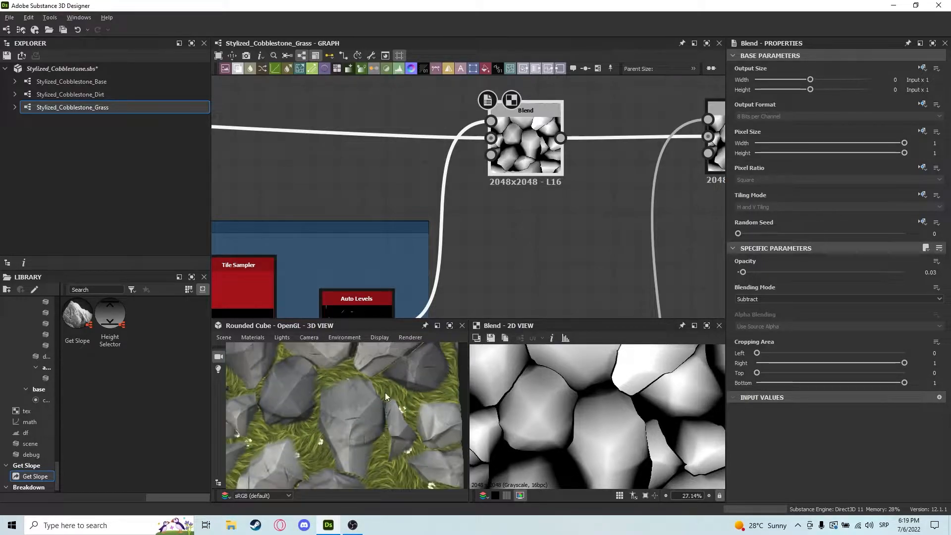
pyautogui.scroll(-5, 575, 203)
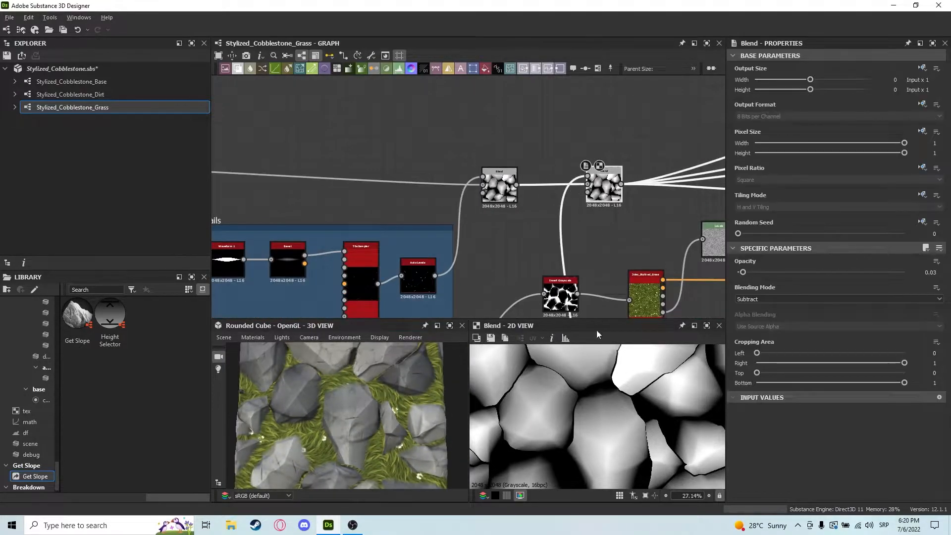
pyautogui.scroll(8, 352, 434)
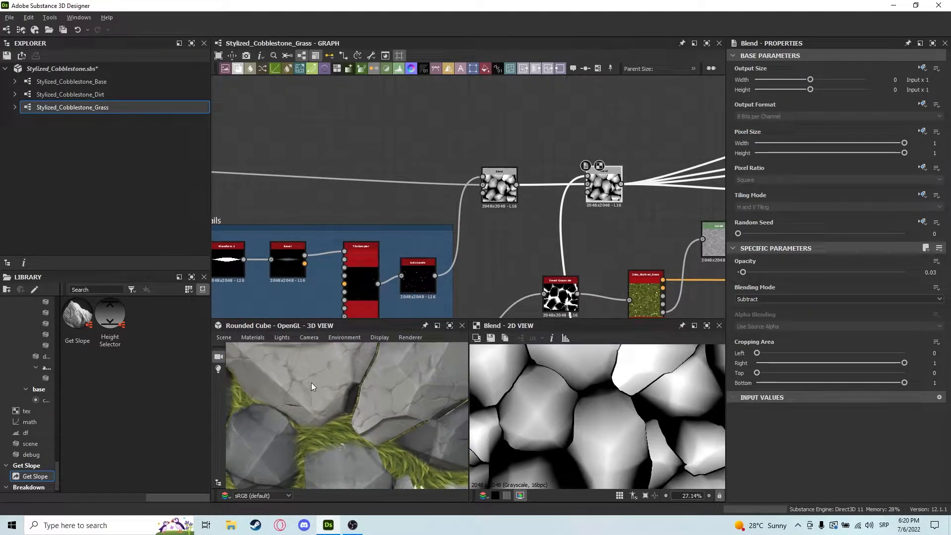
# - Preview the Tile Sampler that starts the cracks frame below ShapeSculpting and review its amount and pattern parameters
pyautogui.moveTo(532, 254); pyautogui.dragTo(534, 165, button='middle')
pyautogui.scroll(-4, 452, 299)
pyautogui.moveTo(452, 300); pyautogui.dragTo(630, 177, button='middle')
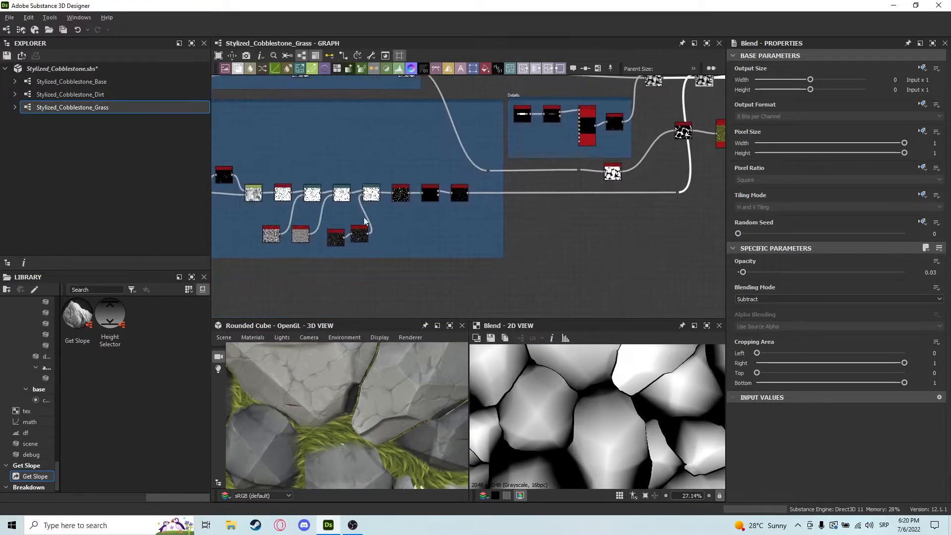
pyautogui.moveTo(379, 218); pyautogui.dragTo(518, 238, button='middle')
pyautogui.scroll(3, 338, 199)
pyautogui.click(328, 206)
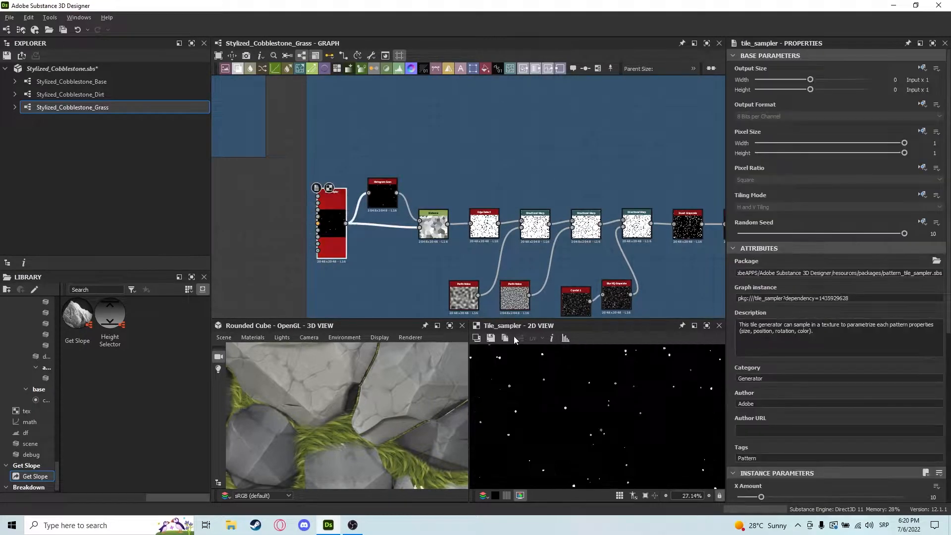
pyautogui.scroll(-3, 807, 414)
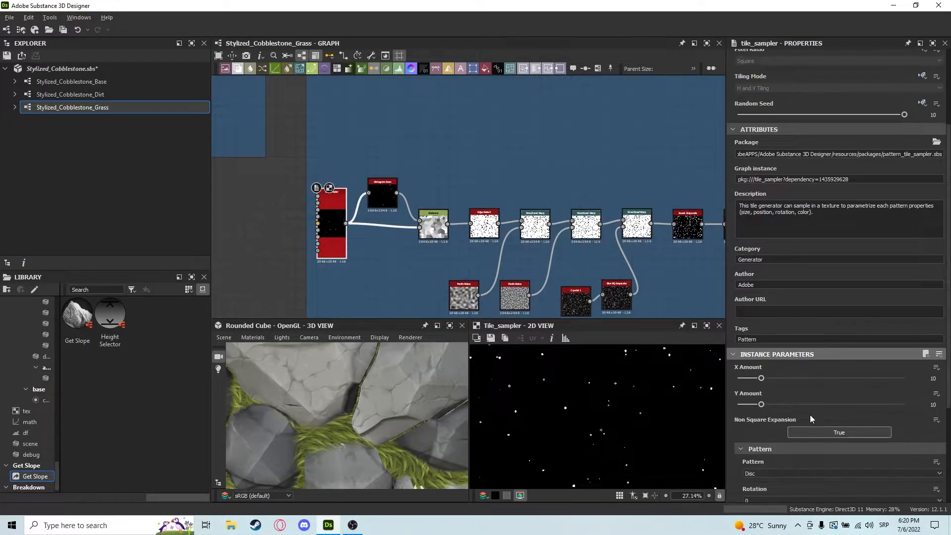
pyautogui.press('f')
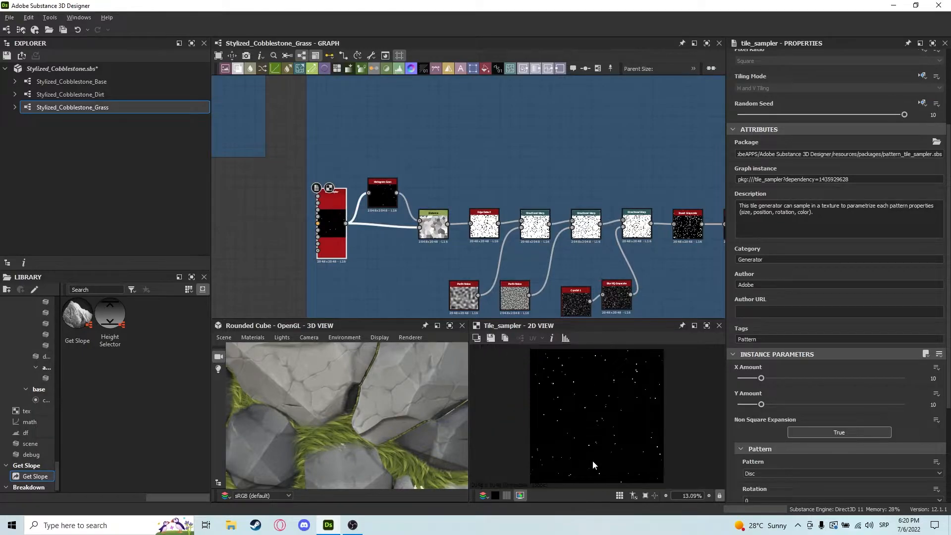
# - Preview the Distance and Edge Detect nodes of the cracks chain and review the edge width and roundness settings
pyautogui.scroll(3, 423, 245)
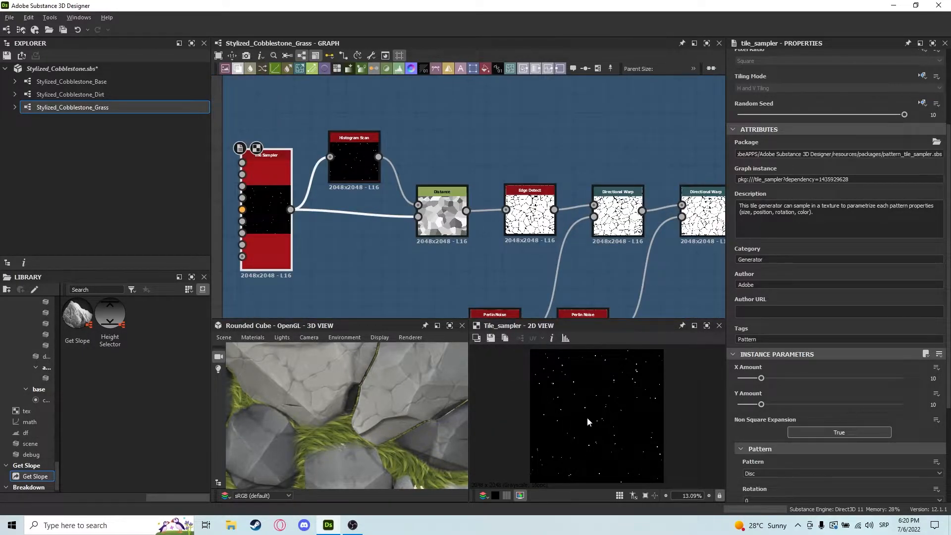
pyautogui.doubleClick(439, 223)
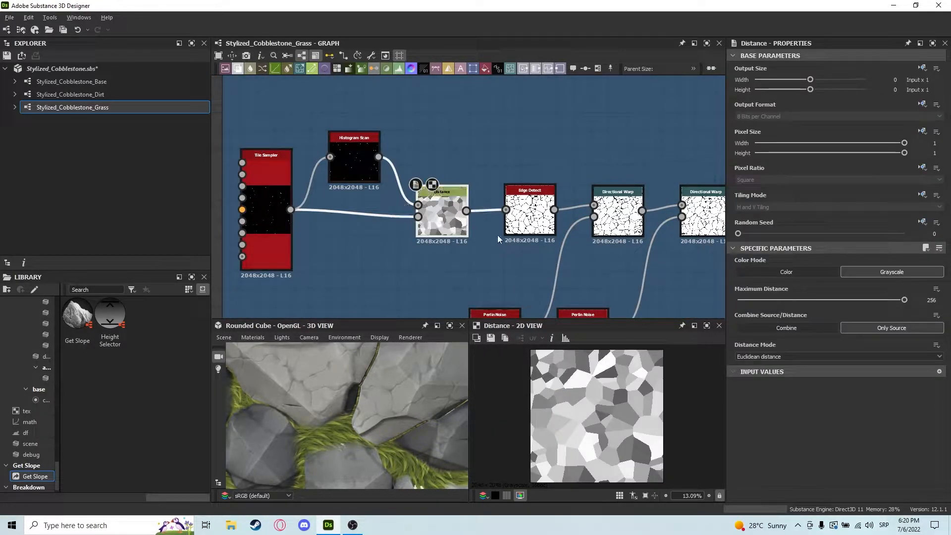
pyautogui.doubleClick(532, 214)
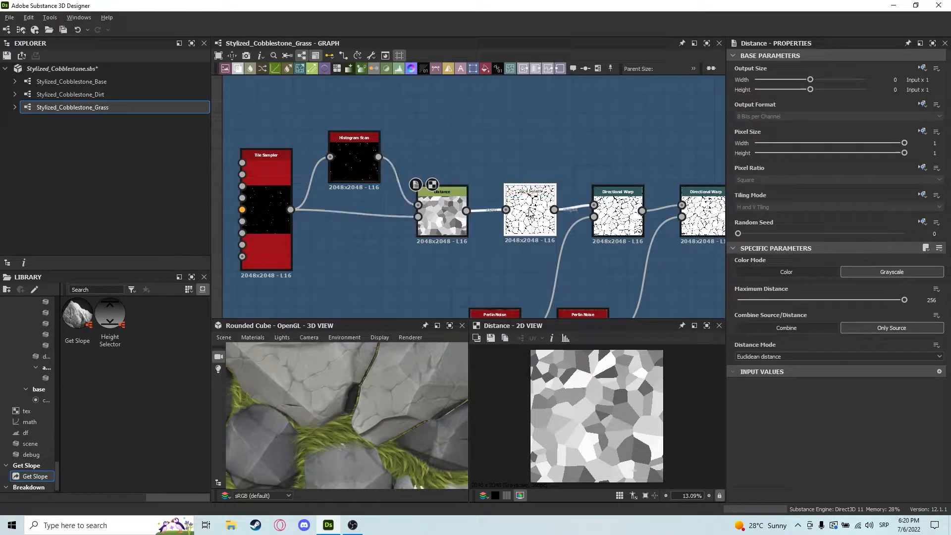
pyautogui.scroll(-2, 798, 450)
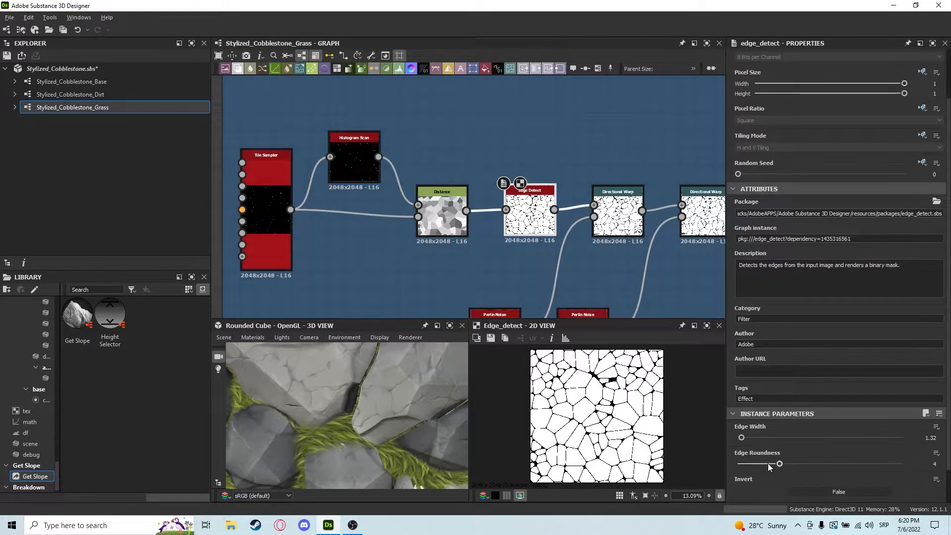
# - Preview the first Directional Warp, its Perlin Noise input and the second Directional Warp in the cracks chain
pyautogui.scroll(5, 602, 421)
pyautogui.moveTo(568, 252); pyautogui.dragTo(483, 217, button='middle')
pyautogui.doubleClick(527, 191)
pyautogui.moveTo(452, 270); pyautogui.dragTo(451, 202, button='middle')
pyautogui.doubleClick(402, 225)
pyautogui.moveTo(545, 197); pyautogui.dragTo(457, 219, button='middle')
pyautogui.doubleClick(539, 145)
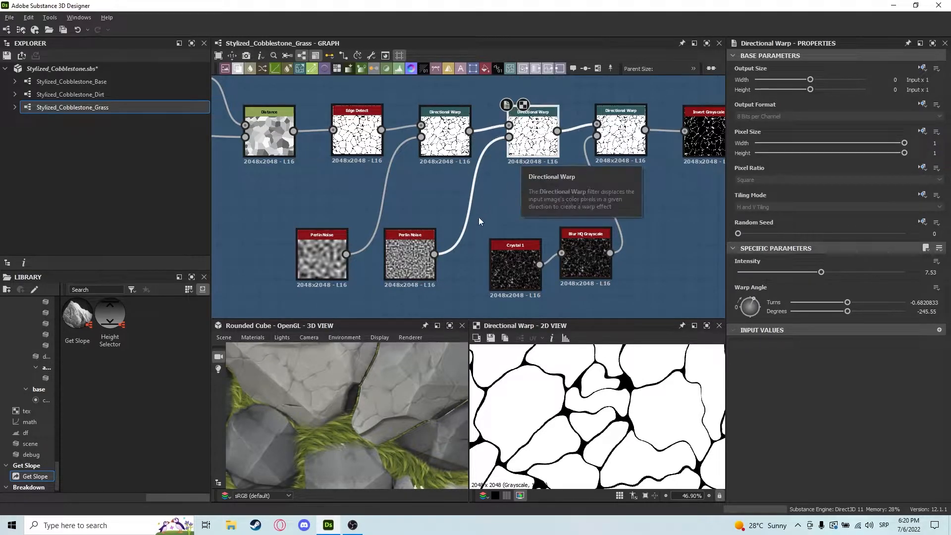
pyautogui.scroll(-5, 579, 412)
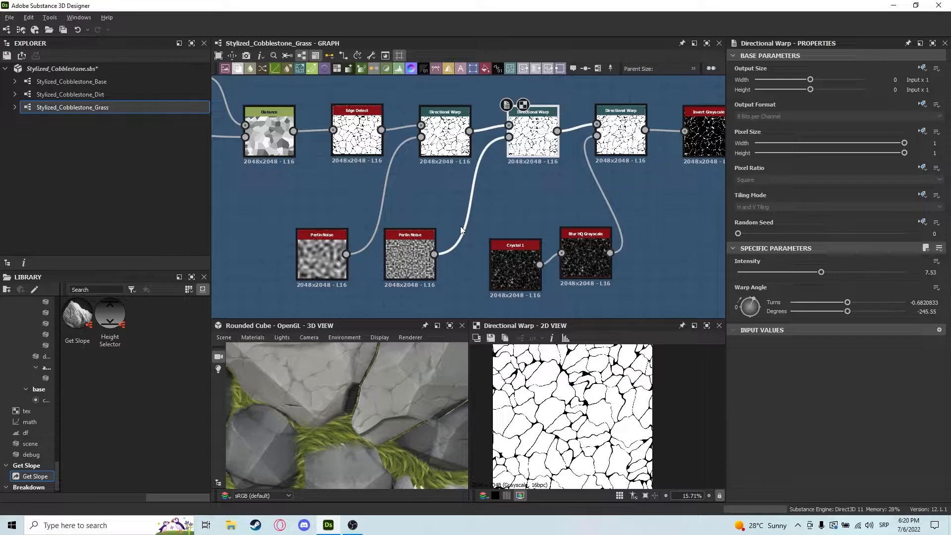
# - Line up the Crystal 1 node with the Blur HQ Grayscale node and move them closer together
pyautogui.click(515, 250)
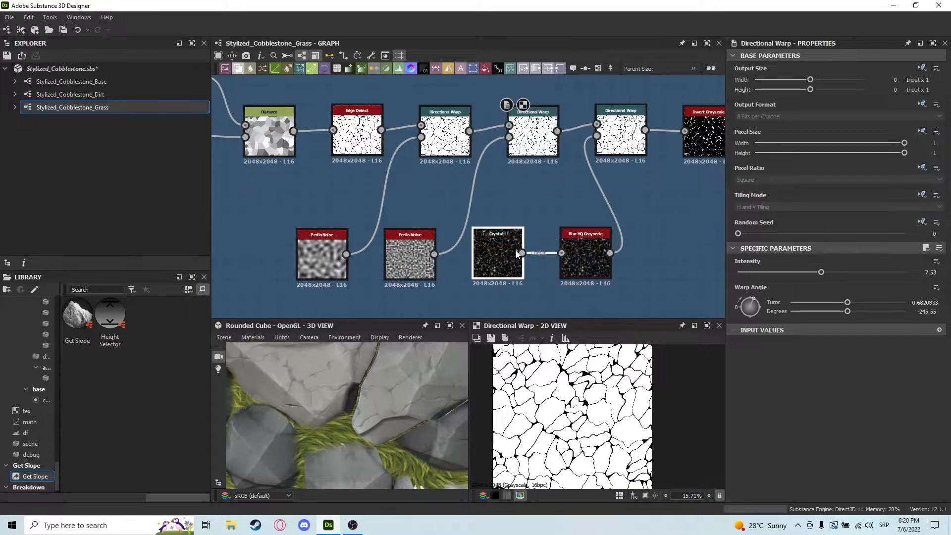
pyautogui.moveTo(634, 192); pyautogui.dragTo(594, 207, button='middle')
pyautogui.moveTo(546, 261); pyautogui.dragTo(537, 260)
# - Preview the third Directional Warp together with the Crystal 1 and Blur HQ Grayscale nodes that drive it
pyautogui.doubleClick(580, 149)
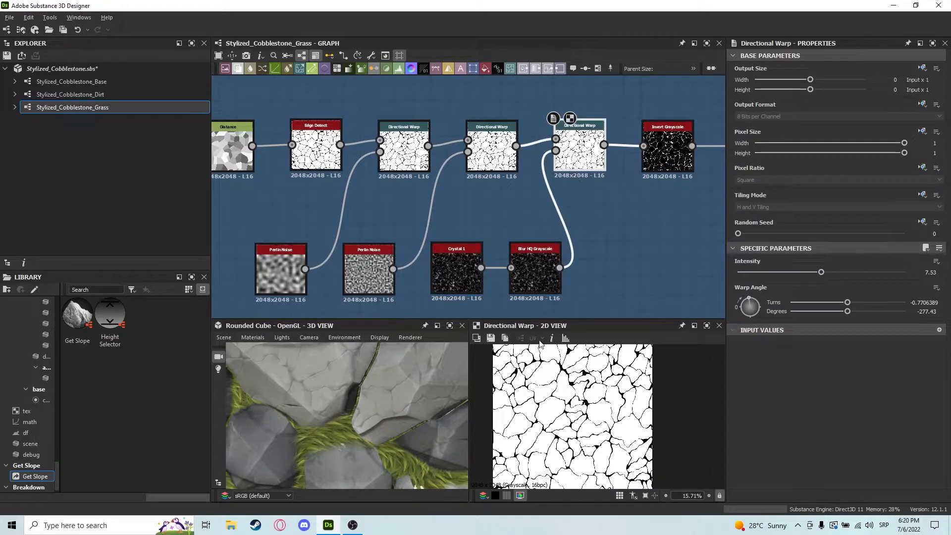
pyautogui.scroll(3, 490, 296)
pyautogui.doubleClick(462, 272)
pyautogui.doubleClick(567, 254)
pyautogui.moveTo(628, 195); pyautogui.dragTo(569, 279, button='middle')
pyautogui.click(603, 120)
pyautogui.doubleClick(604, 119)
# - Compare the Edge Detect output with the third Directional Warp's output to see the combined warping effect
pyautogui.moveTo(401, 211); pyautogui.dragTo(382, 234, button='middle')
pyautogui.scroll(-1, 580, 266)
pyautogui.doubleClick(362, 179)
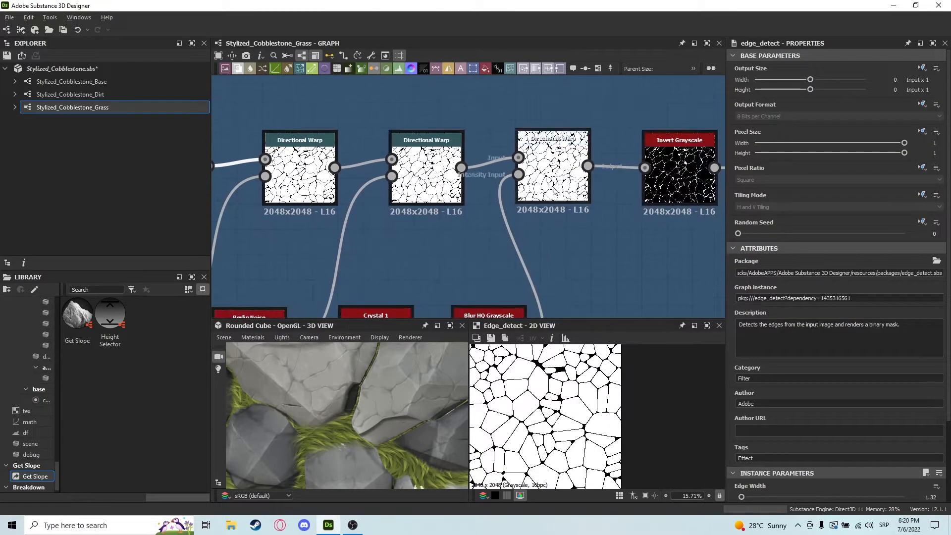
pyautogui.doubleClick(553, 193)
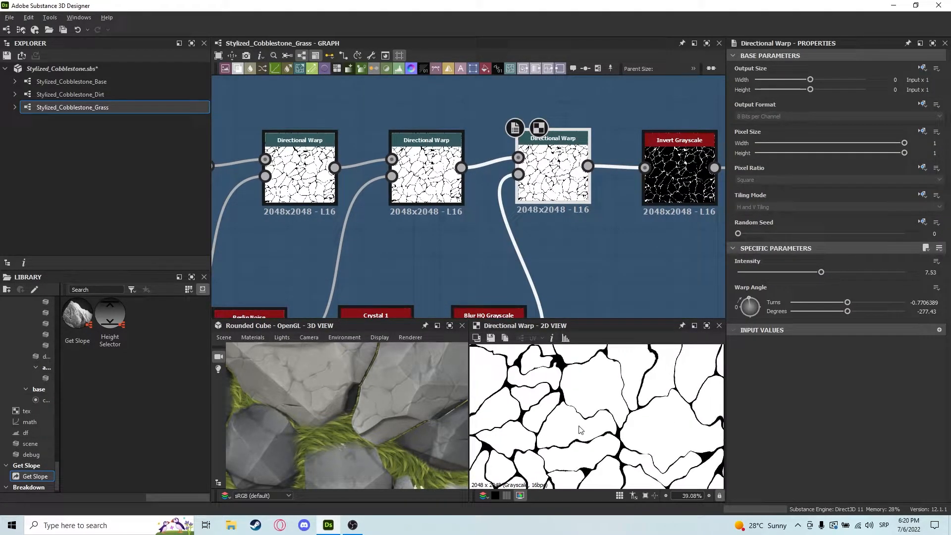
pyautogui.scroll(2, 605, 412)
# - Preview the Invert Grayscale node after the third Directional Warp over the full texture
pyautogui.moveTo(626, 245); pyautogui.dragTo(571, 251, button='middle')
pyautogui.doubleClick(625, 184)
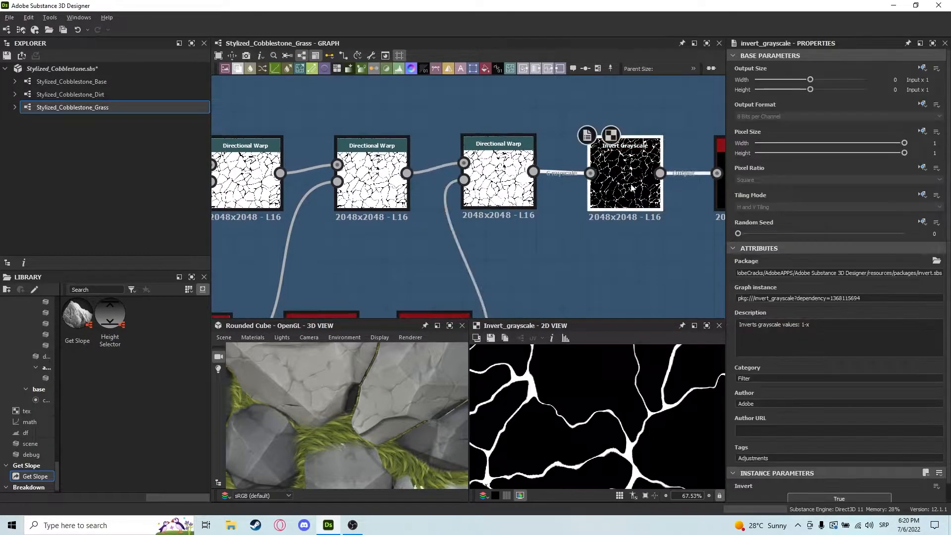
pyautogui.scroll(-1, 609, 425)
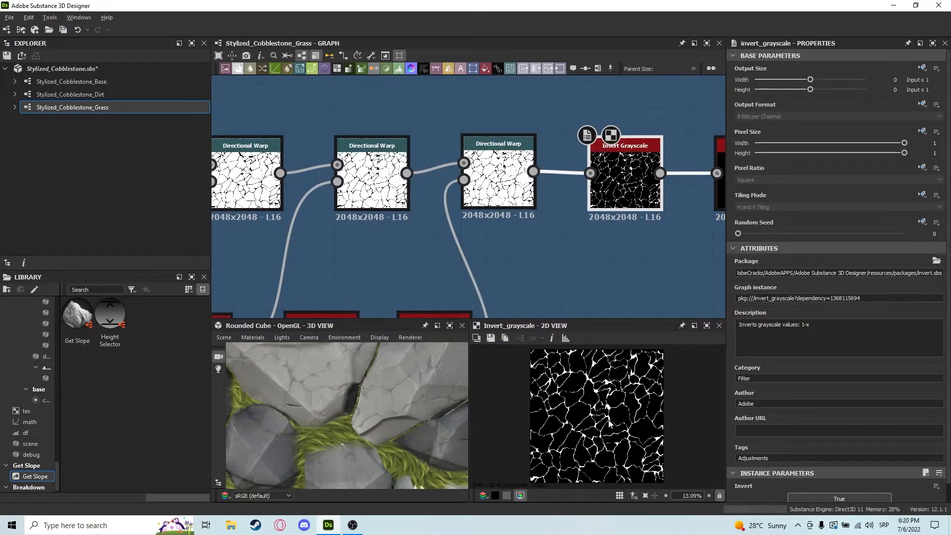
# - Examine the inverted crack pattern up close and the Bevel and Auto Levels nodes that follow it
pyautogui.moveTo(575, 272); pyautogui.dragTo(476, 266, button='middle')
pyautogui.scroll(-4, 475, 222)
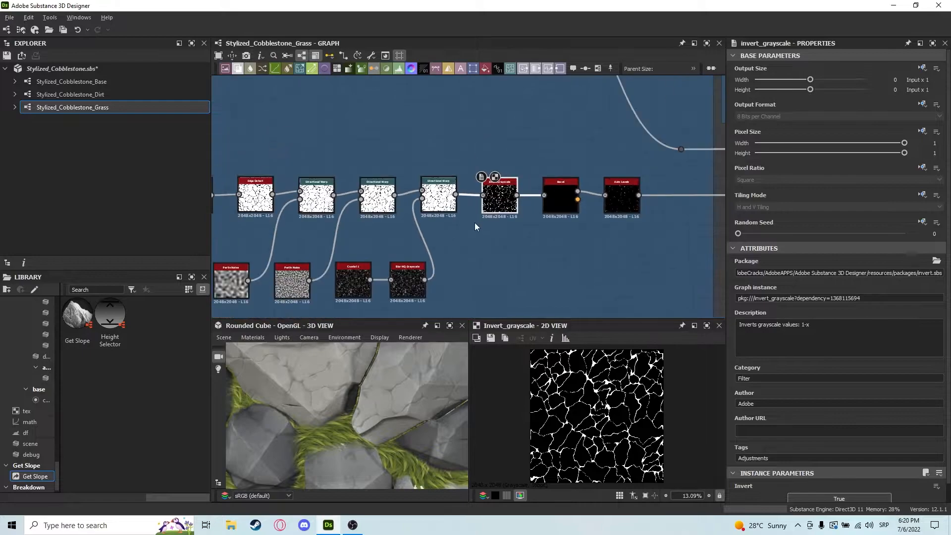
pyautogui.moveTo(553, 209); pyautogui.dragTo(519, 209, button='middle')
pyautogui.moveTo(551, 283); pyautogui.dragTo(504, 268, button='middle')
pyautogui.scroll(2, 496, 258)
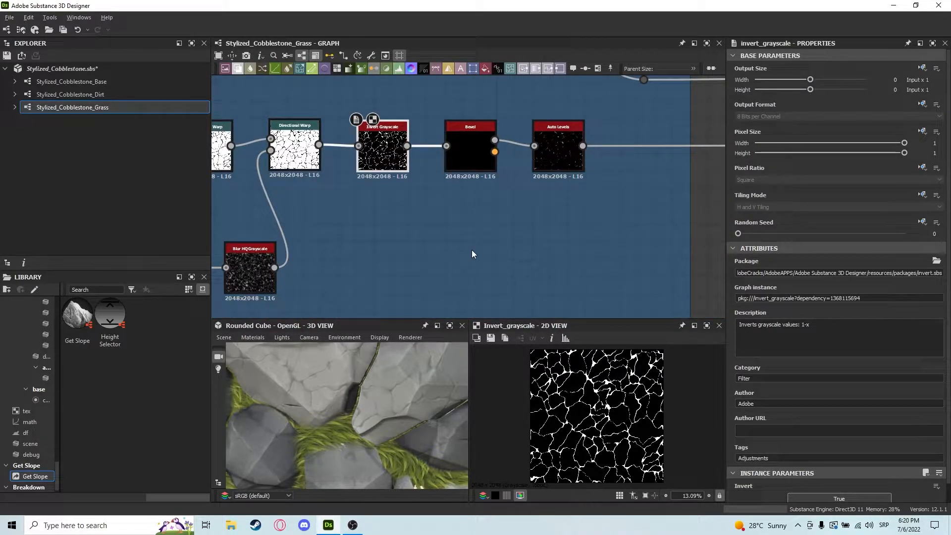
pyautogui.moveTo(511, 211); pyautogui.dragTo(527, 234, button='middle')
pyautogui.moveTo(494, 206); pyautogui.dragTo(502, 239, button='middle')
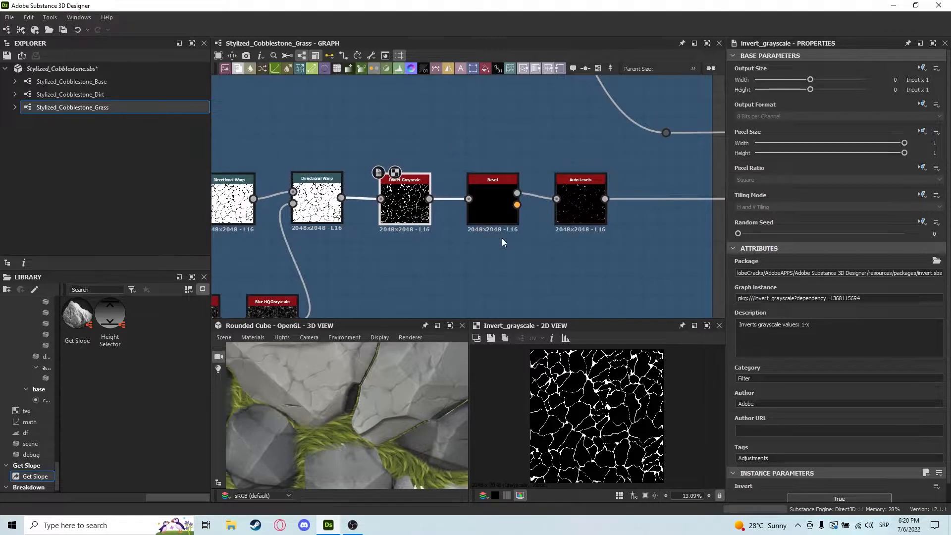
pyautogui.scroll(5, 603, 396)
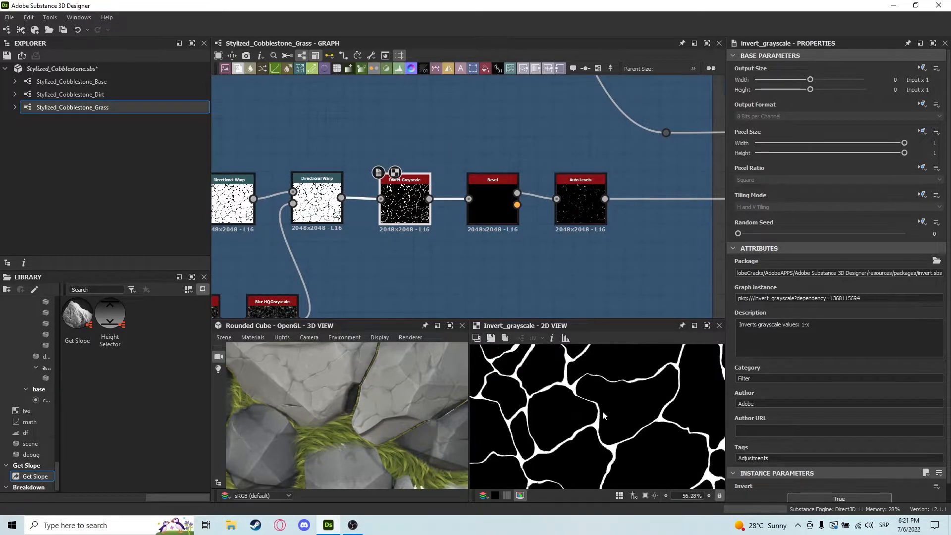
pyautogui.moveTo(604, 273); pyautogui.dragTo(587, 279, button='middle')
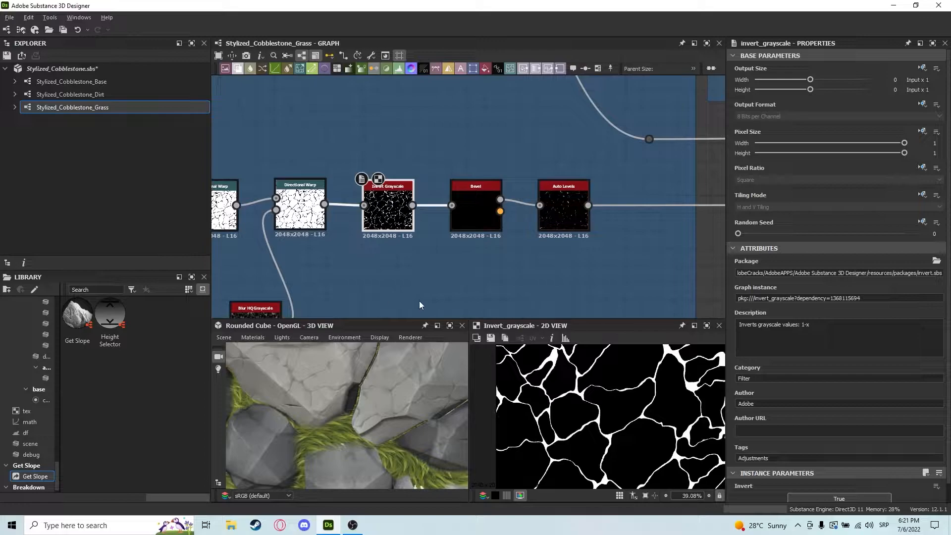
# - Preview the Bevel node's height output and the Auto Levels node that follows it
pyautogui.doubleClick(467, 206)
pyautogui.scroll(6, 617, 429)
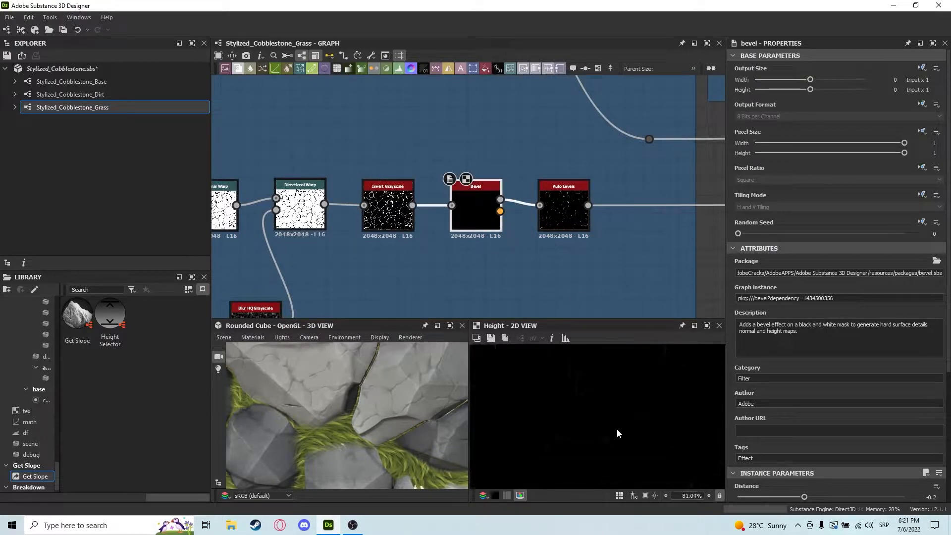
pyautogui.doubleClick(570, 198)
pyautogui.scroll(-5, 614, 430)
pyautogui.scroll(-4, 614, 430)
pyautogui.moveTo(614, 267); pyautogui.dragTo(596, 243, button='middle')
# - Compare the Invert Grayscale output with the Auto Levels output to see how the crack lines change
pyautogui.doubleClick(370, 185)
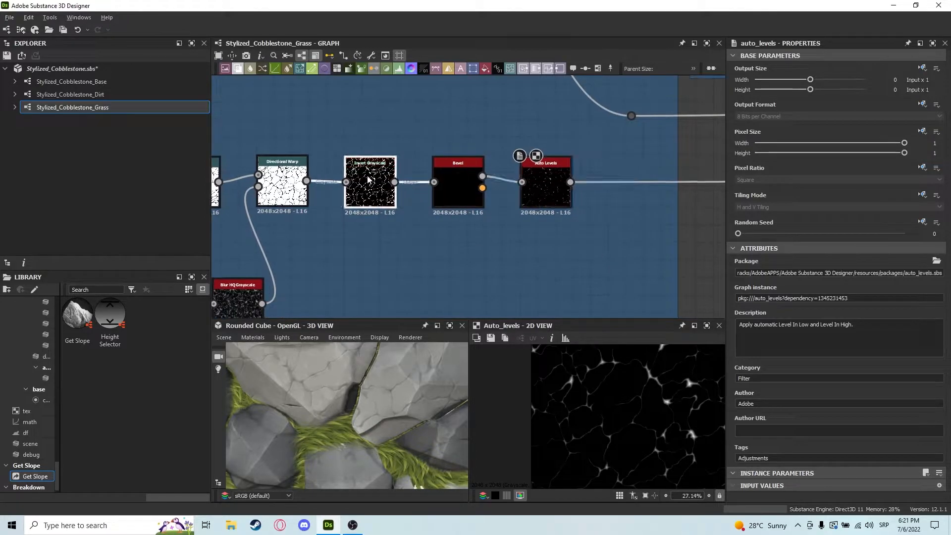
pyautogui.scroll(-2, 618, 422)
pyautogui.scroll(1, 543, 218)
pyautogui.moveTo(543, 218); pyautogui.dragTo(540, 195, button='middle')
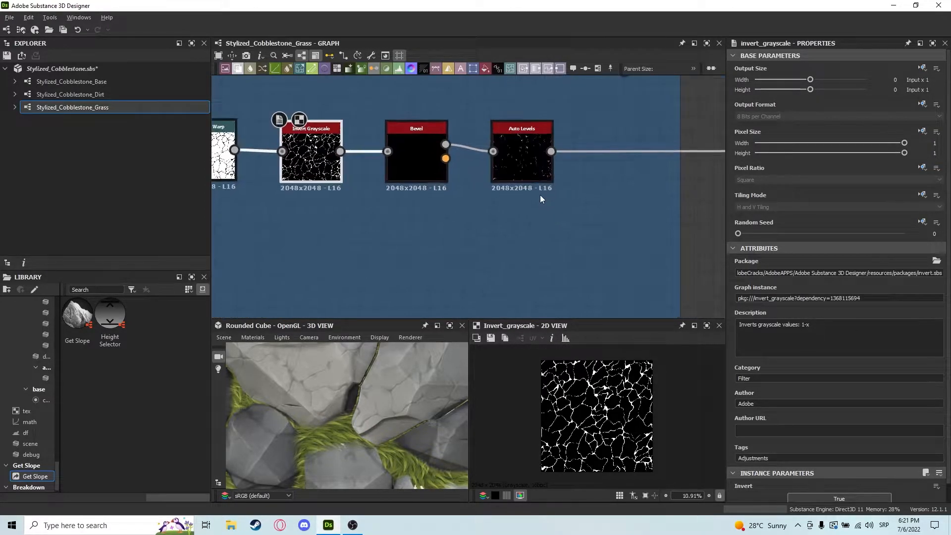
pyautogui.doubleClick(513, 153)
pyautogui.scroll(4, 621, 433)
pyautogui.scroll(1, 621, 418)
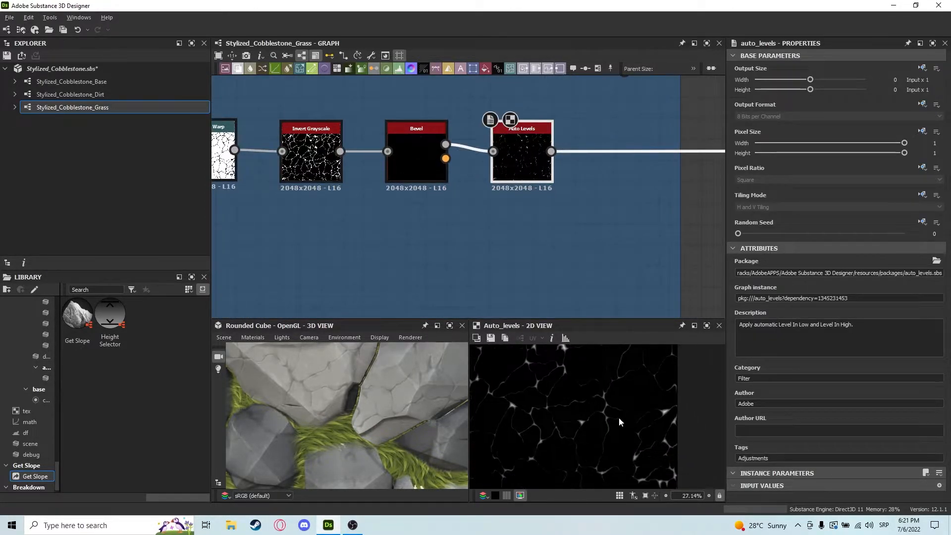
pyautogui.scroll(-2, 625, 411)
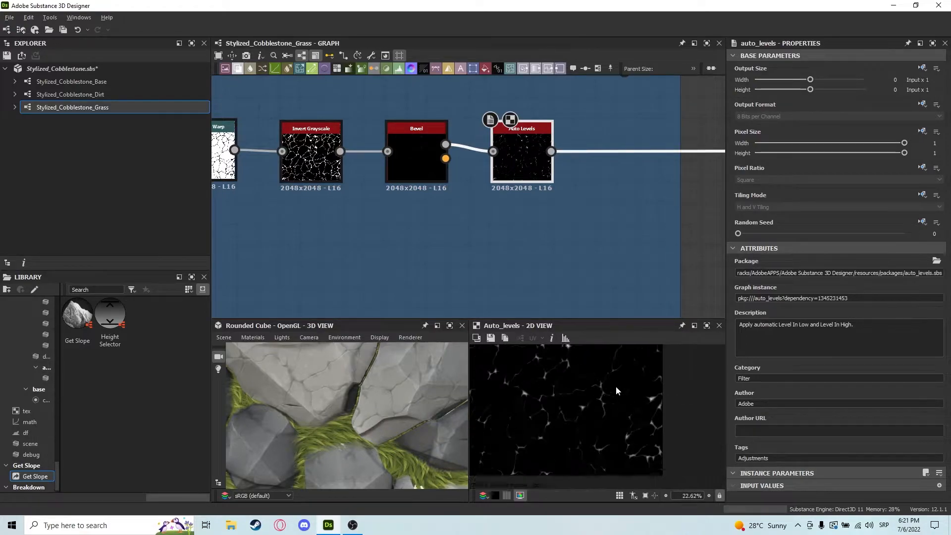
# - Preview the second Blend node after the cracks frame up close and check its Subtract blending and opacity
pyautogui.scroll(-5, 622, 227)
pyautogui.moveTo(632, 218); pyautogui.dragTo(485, 242, button='middle')
pyautogui.scroll(5, 453, 219)
pyautogui.doubleClick(458, 214)
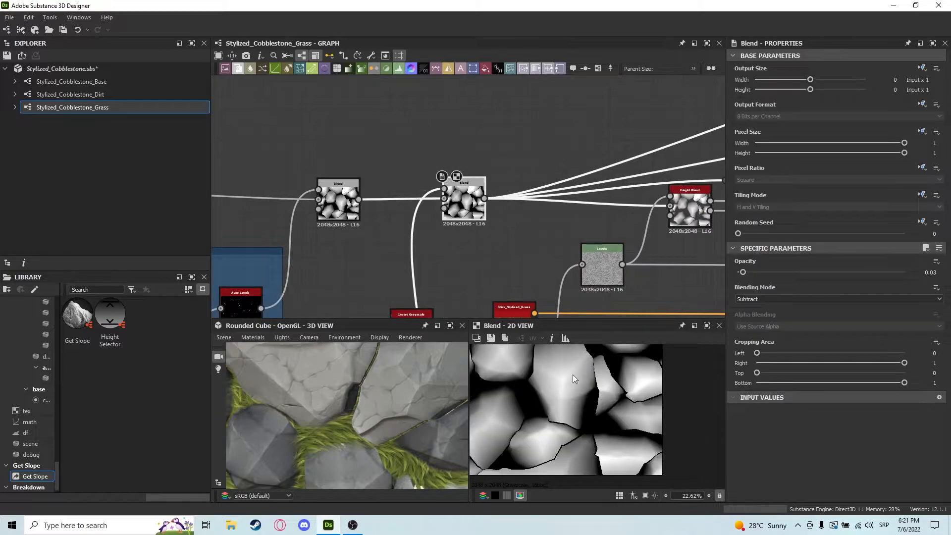
pyautogui.scroll(5, 575, 373)
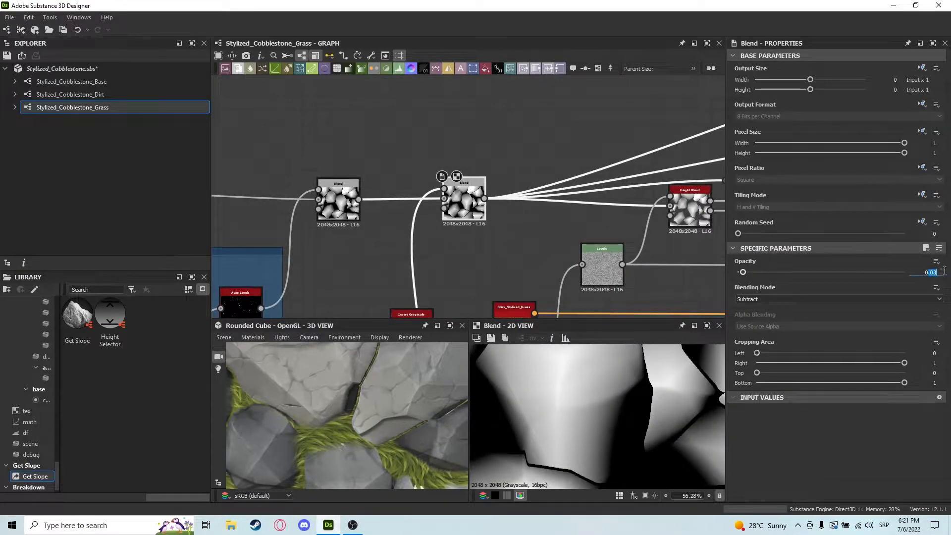
# - Preview the Height Blend node that combines the stones with the grass height over the full texture
pyautogui.moveTo(550, 220); pyautogui.dragTo(503, 179, button='middle')
pyautogui.scroll(-2, 570, 171)
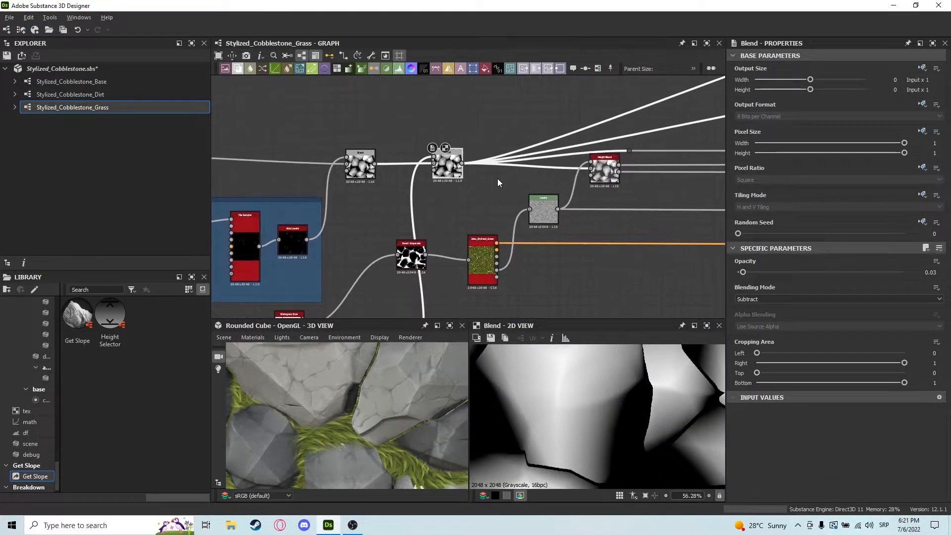
pyautogui.moveTo(463, 203); pyautogui.dragTo(425, 203, button='middle')
pyautogui.scroll(3, 584, 179)
pyautogui.click(557, 176)
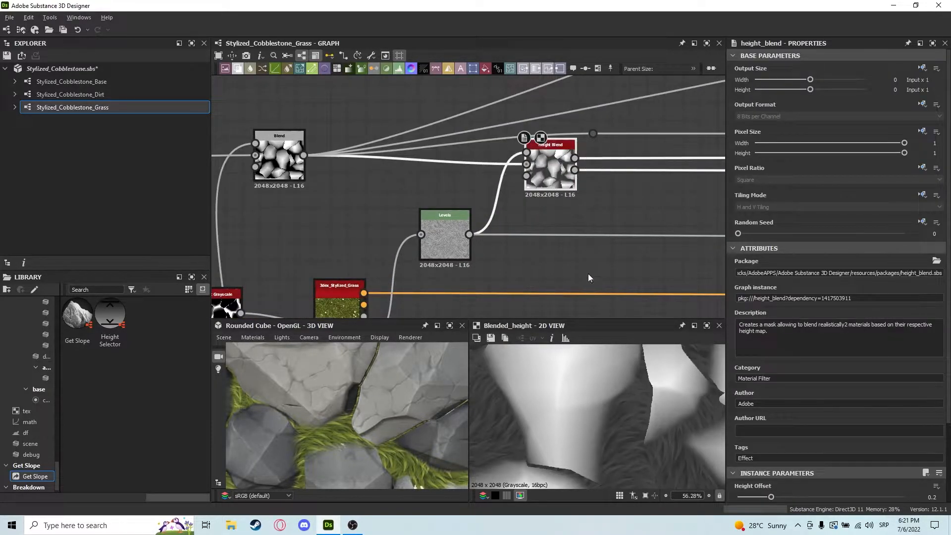
pyautogui.scroll(-5, 621, 403)
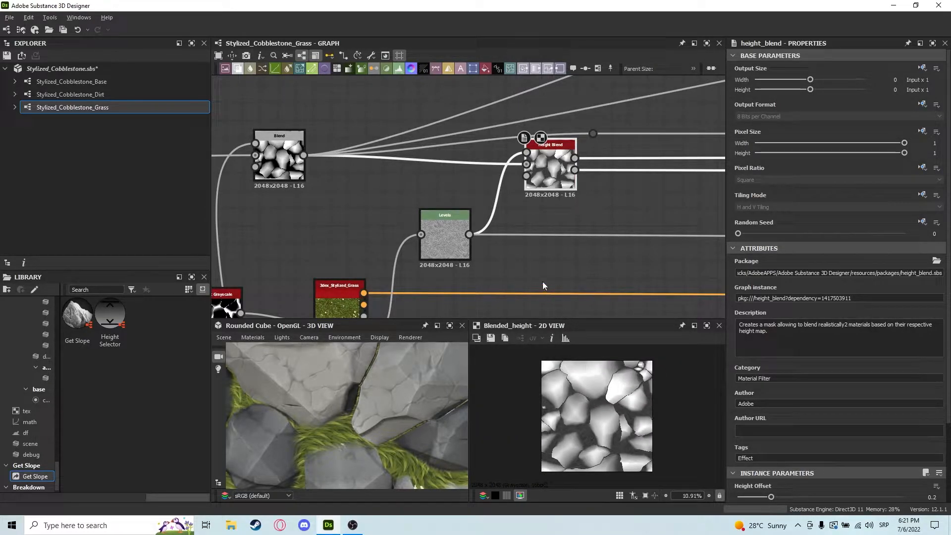
# - Preview the base color of the 3dex_Stylized_Grass node up close
pyautogui.scroll(5, 435, 216)
pyautogui.moveTo(424, 310); pyautogui.dragTo(408, 203, button='middle')
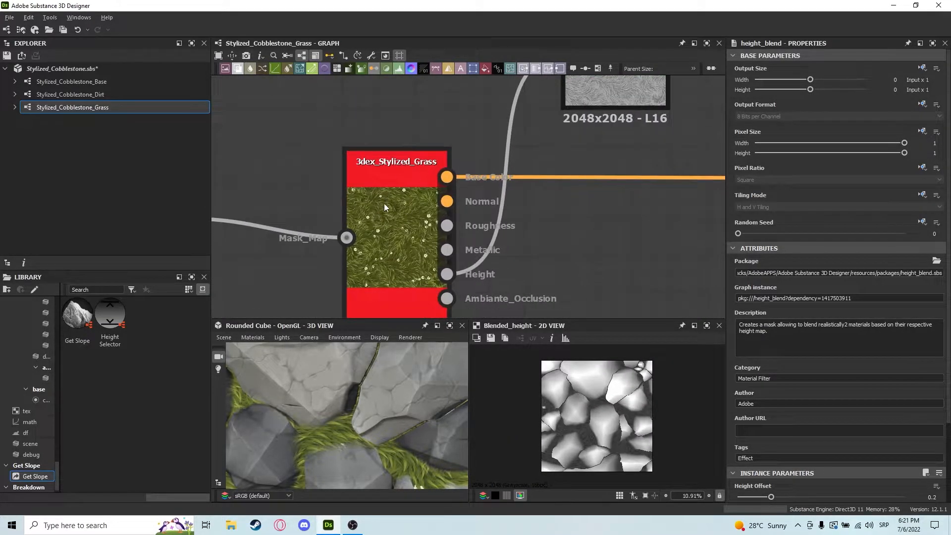
pyautogui.doubleClick(392, 203)
pyautogui.scroll(5, 592, 403)
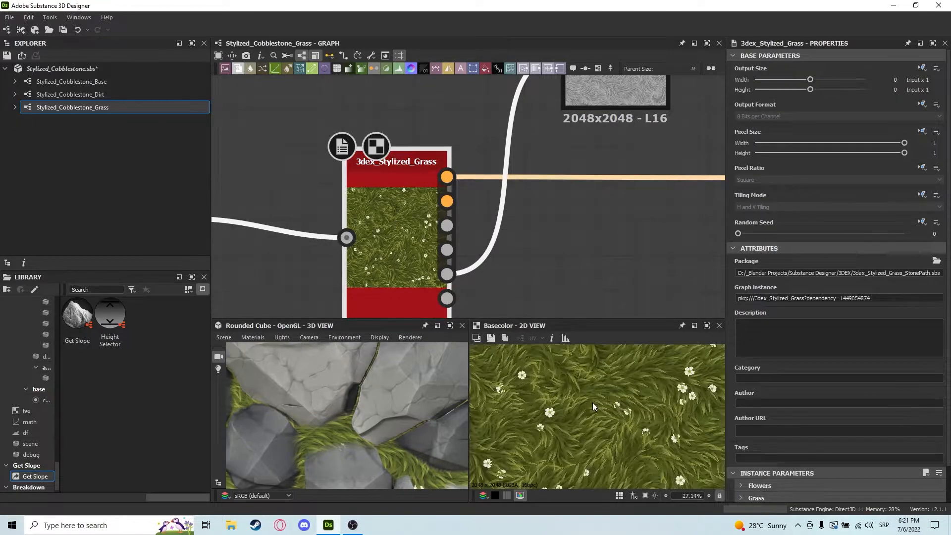
pyautogui.scroll(-5, 423, 297)
# - Preview the Levels node fed by the grass height, both up close and over the full texture
pyautogui.doubleClick(500, 235)
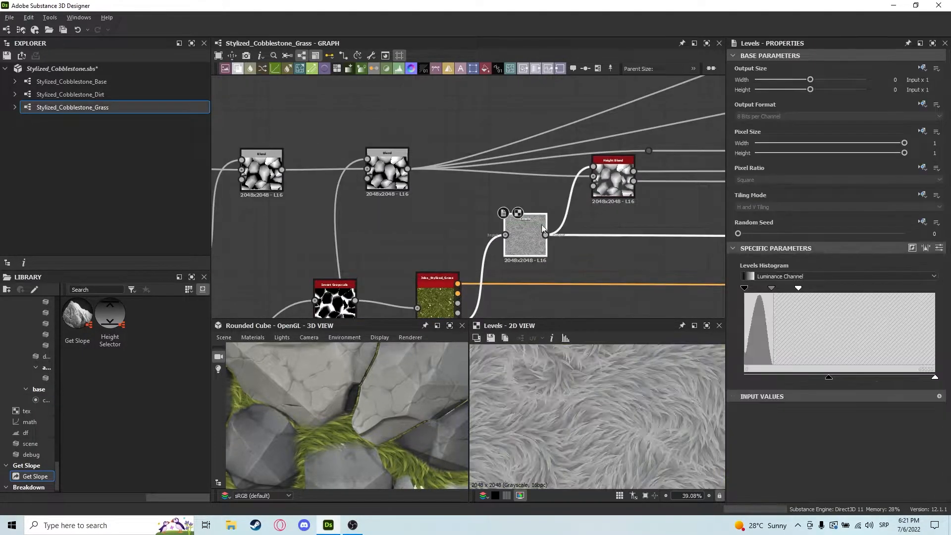
pyautogui.scroll(-5, 649, 443)
pyautogui.scroll(4, 605, 393)
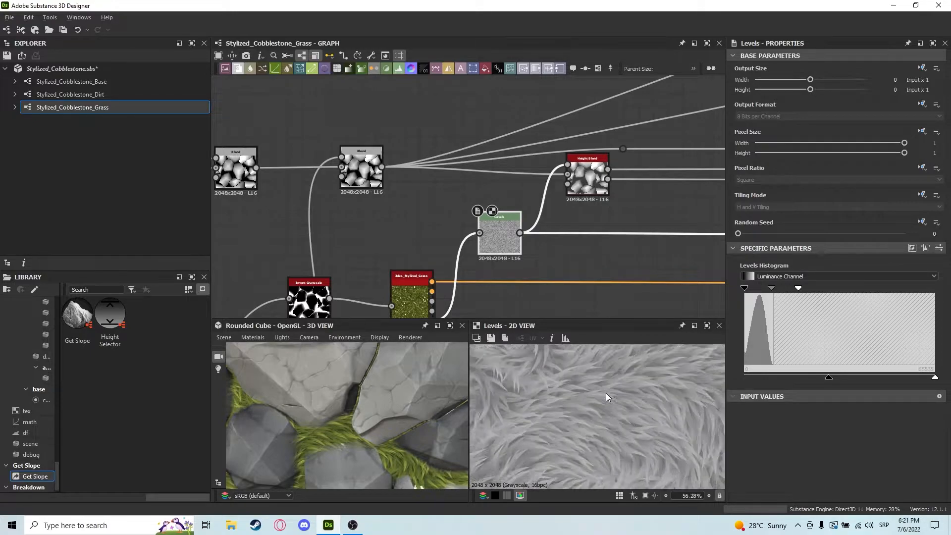
pyautogui.scroll(-5, 581, 388)
pyautogui.scroll(1, 605, 397)
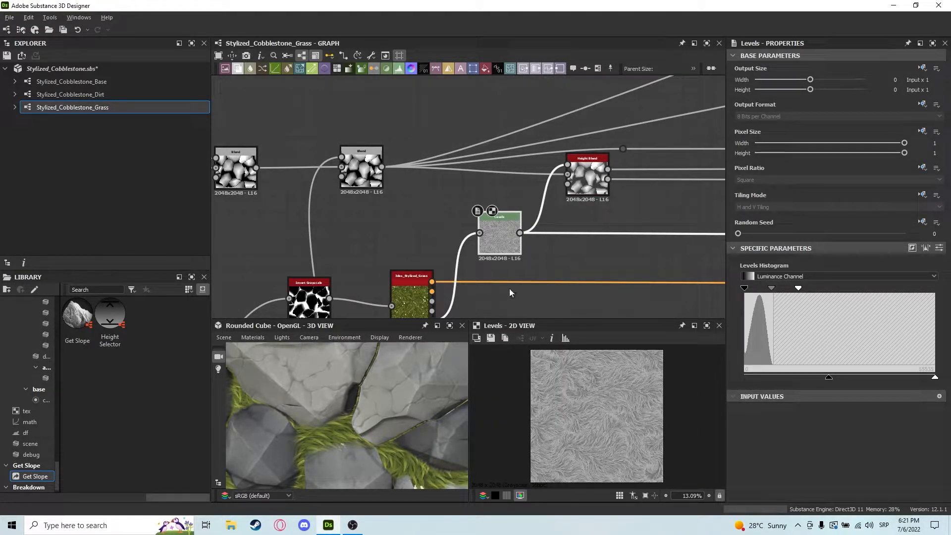
# - Compare the grass node's raw Height output with the result of the Levels node
pyautogui.click(480, 233)
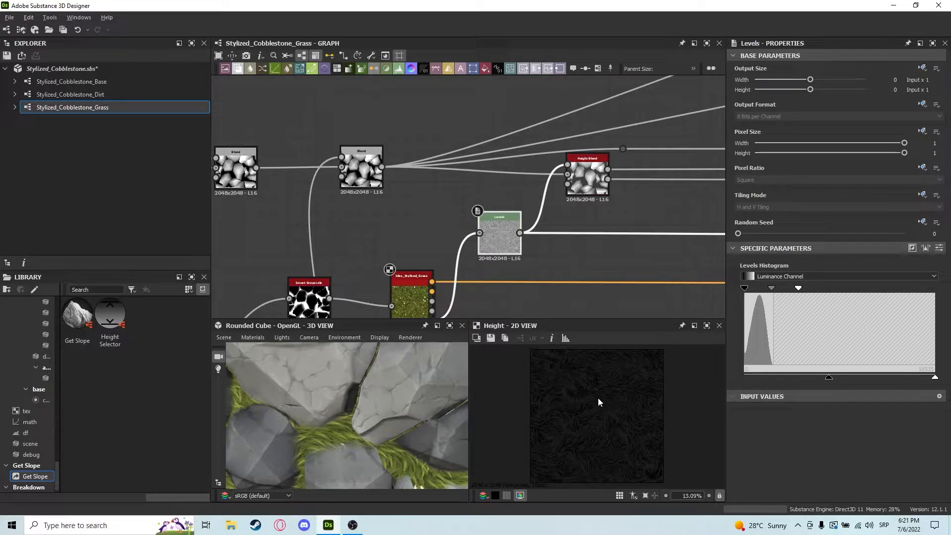
pyautogui.scroll(1, 503, 292)
pyautogui.doubleClick(507, 213)
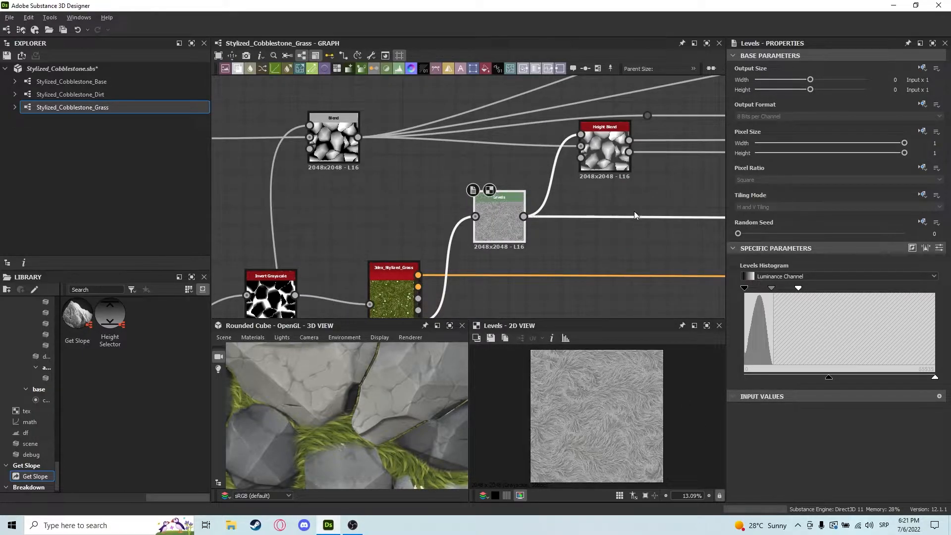
# - Preview the Height Blend node again and review its instance parameters alongside the 3D stones
pyautogui.moveTo(615, 176); pyautogui.dragTo(508, 214, button='middle')
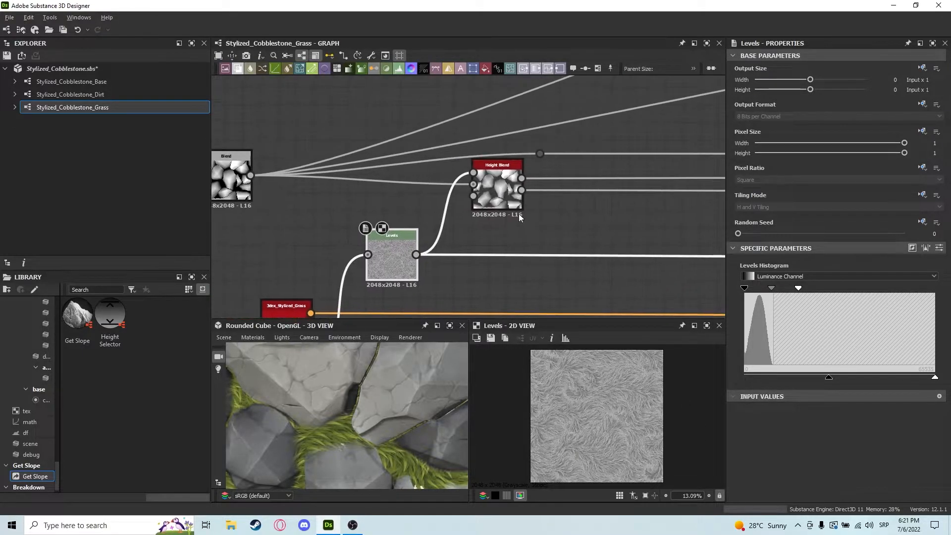
pyautogui.doubleClick(502, 193)
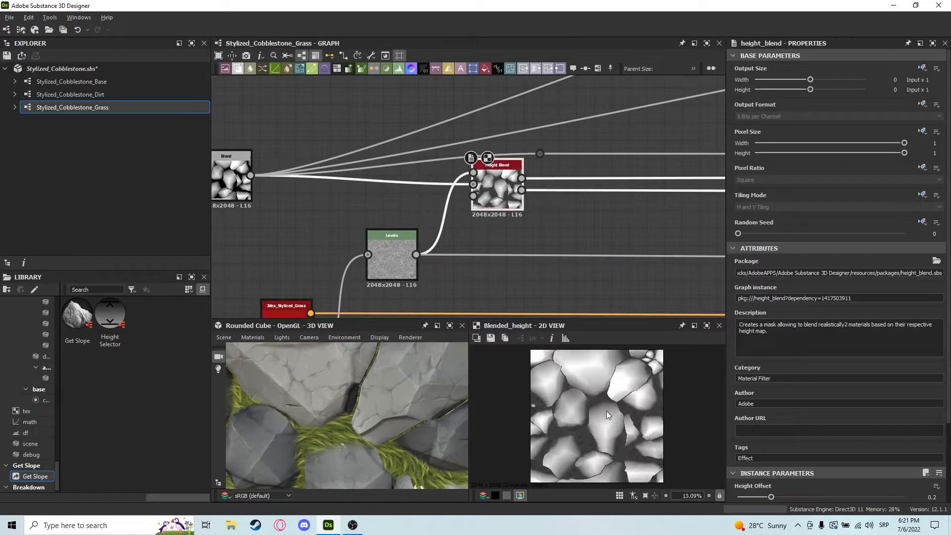
pyautogui.scroll(3, 608, 411)
pyautogui.scroll(-3, 834, 432)
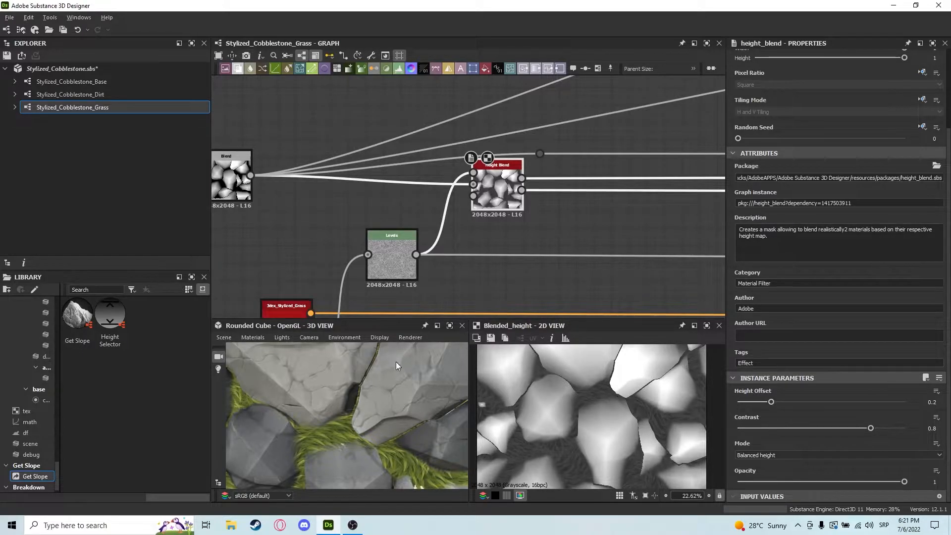
pyautogui.moveTo(376, 393); pyautogui.dragTo(346, 392)
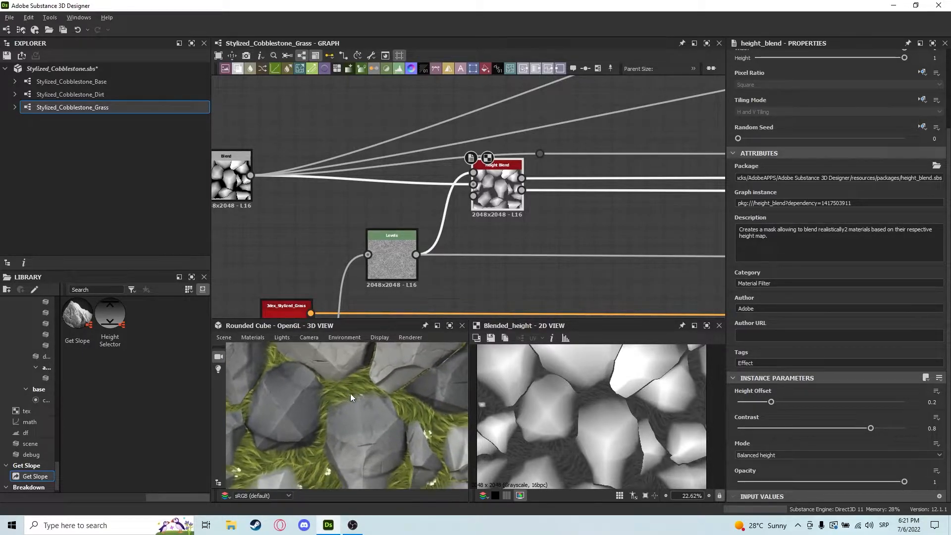
# - Try a contrast of 1 on the Height Blend node and inspect the stone-to-grass edges in 3D
pyautogui.moveTo(926, 428); pyautogui.dragTo(942, 431)
pyautogui.write('1')
pyautogui.press('Return')
pyautogui.moveTo(314, 401); pyautogui.dragTo(347, 361, button='middle')
pyautogui.scroll(5, 318, 401)
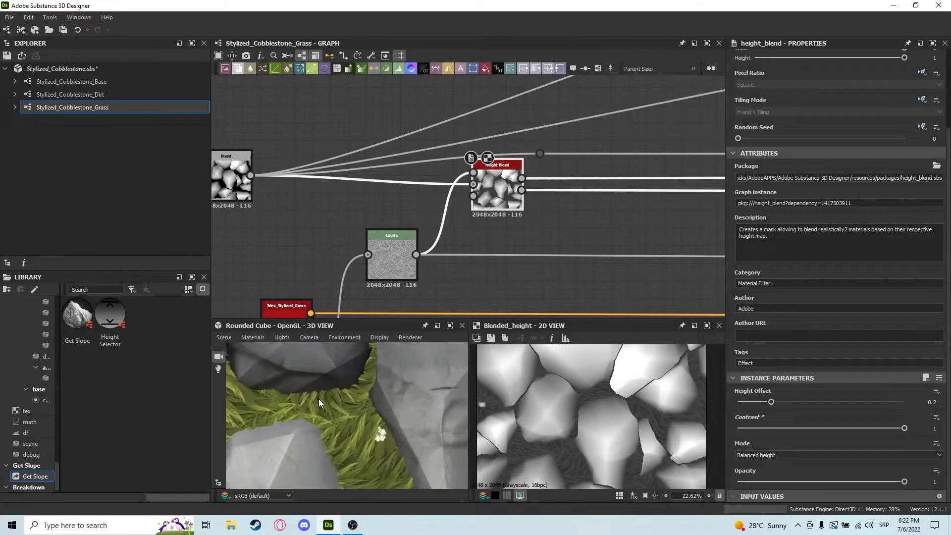
pyautogui.scroll(-6, 317, 404)
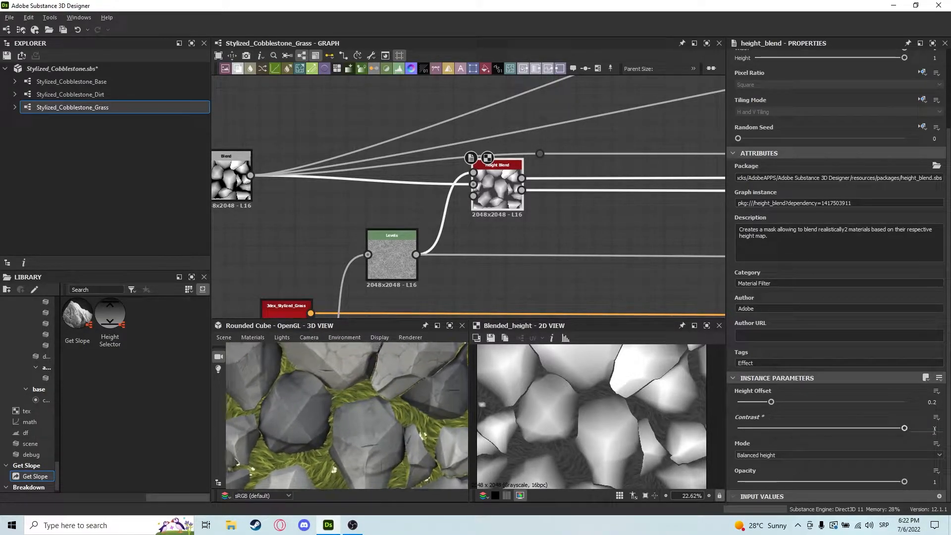
# - Try a contrast of 0.4 on the Height Blend node and inspect the grass coverage over the stones
pyautogui.write('0.4')
pyautogui.press('Return')
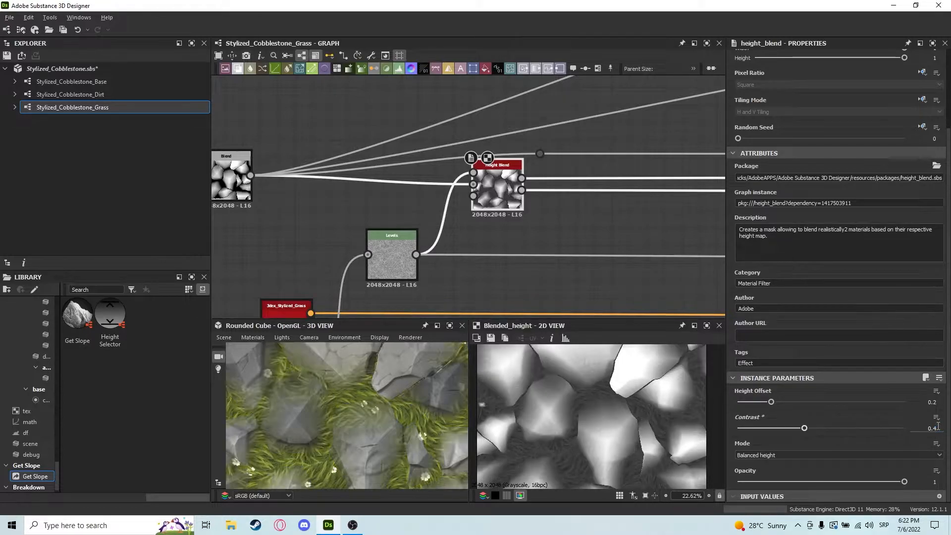
pyautogui.scroll(5, 316, 406)
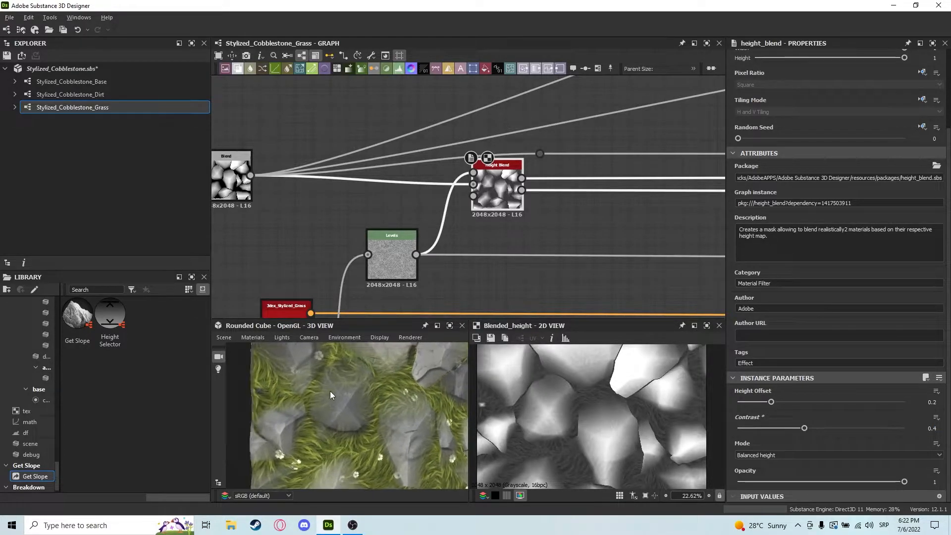
pyautogui.scroll(4, 361, 396)
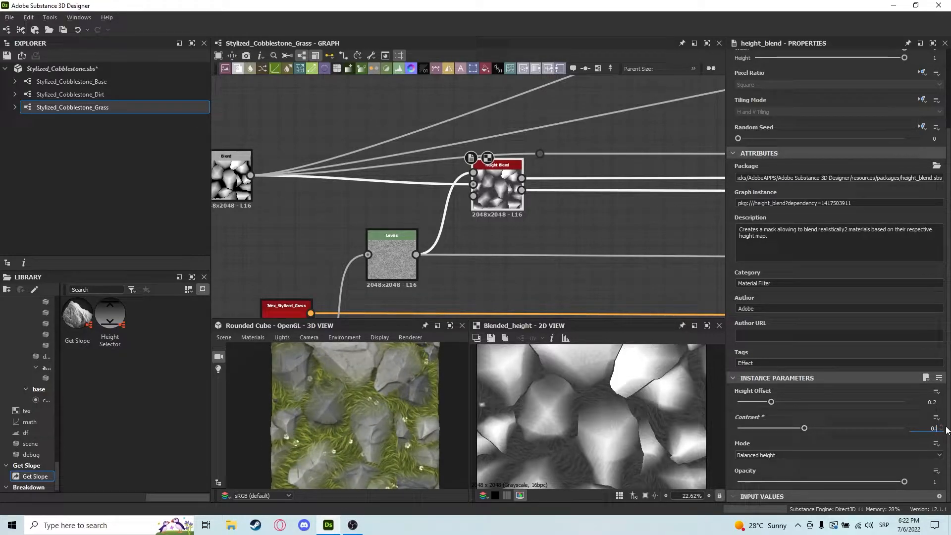
# - Set the Height Blend node's contrast to 0.7 after trying 0.8, and inspect the blended stones and grass in 3D
pyautogui.press('Return')
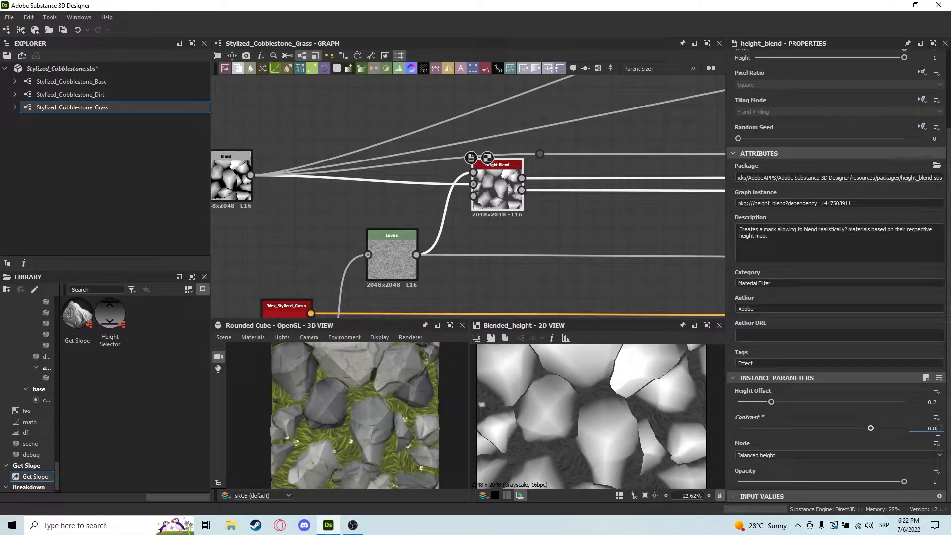
pyautogui.press('Return')
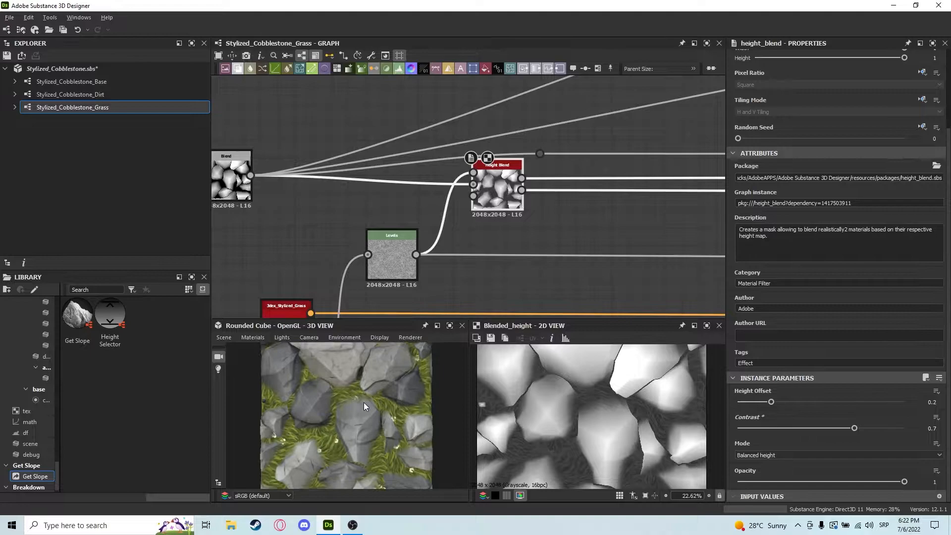
pyautogui.scroll(5, 359, 403)
pyautogui.scroll(-3, 337, 397)
pyautogui.moveTo(337, 397)
pyautogui.mouseDown()
pyautogui.moveTo(308, 439)
pyautogui.moveTo(382, 429)
pyautogui.moveTo(367, 423)
pyautogui.moveTo(426, 435)
pyautogui.moveTo(361, 438)
pyautogui.moveTo(323, 421)
pyautogui.moveTo(357, 405)
pyautogui.moveTo(341, 401)
pyautogui.mouseUp()
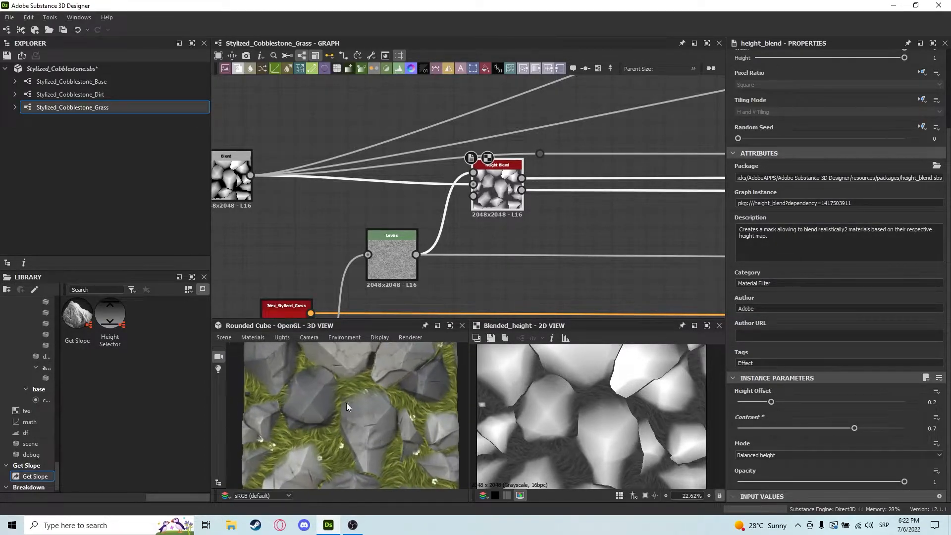
pyautogui.moveTo(341, 401); pyautogui.dragTo(478, 338, button='right')
pyautogui.scroll(-2, 491, 192)
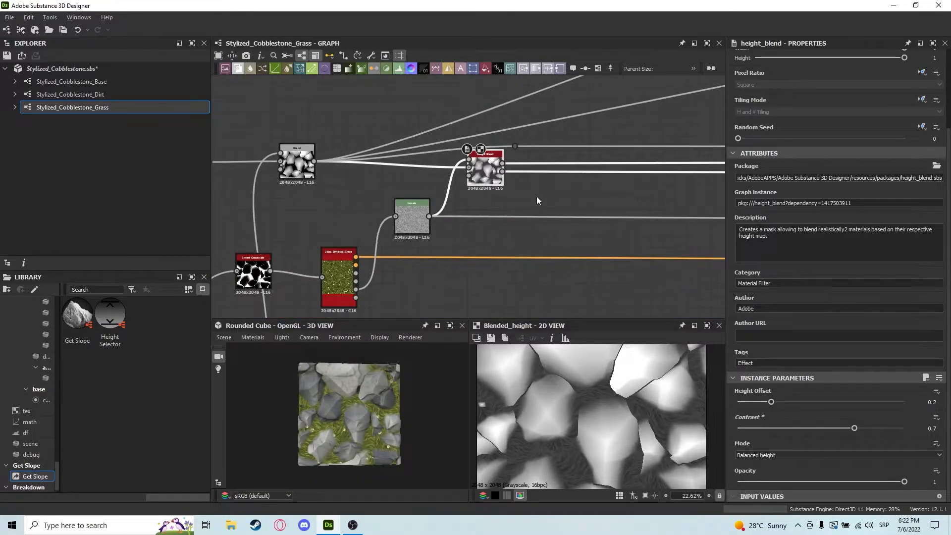
# - Preview the final Blend node of the stone shapes frame, upstream of the crack details, in 2D
pyautogui.scroll(-5, 539, 200)
pyautogui.moveTo(619, 201); pyautogui.dragTo(353, 224, button='middle')
pyautogui.moveTo(491, 221); pyautogui.dragTo(657, 275, button='middle')
pyautogui.scroll(-1, 544, 119)
pyautogui.moveTo(544, 119)
pyautogui.mouseDown(button='middle')
pyautogui.moveTo(448, 170)
pyautogui.moveTo(373, 167)
pyautogui.moveTo(384, 184)
pyautogui.moveTo(540, 128)
pyautogui.mouseUp(button='middle')
pyautogui.scroll(-1, 372, 167)
pyautogui.moveTo(363, 187); pyautogui.dragTo(568, 177, button='middle')
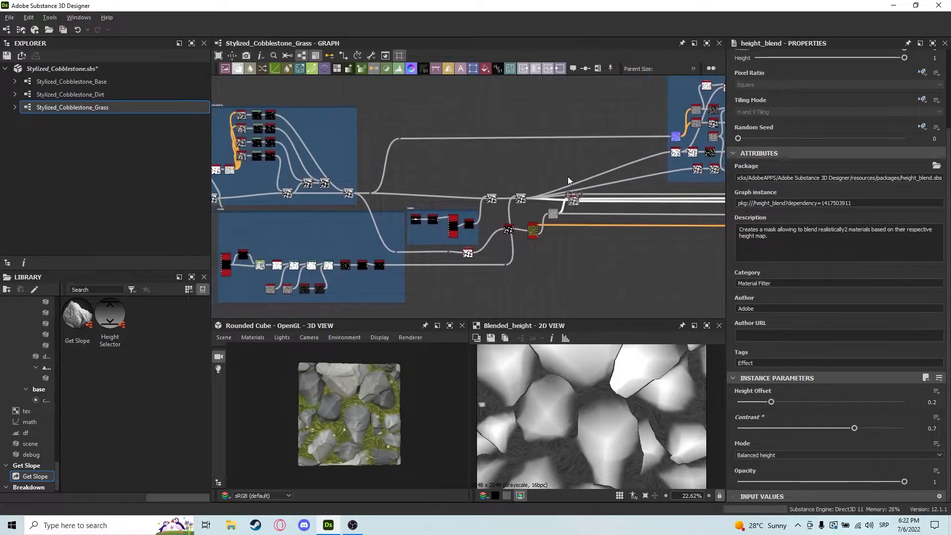
pyautogui.moveTo(621, 152); pyautogui.dragTo(454, 179, button='middle')
pyautogui.moveTo(348, 171); pyautogui.dragTo(510, 164, button='middle')
pyautogui.scroll(3, 350, 225)
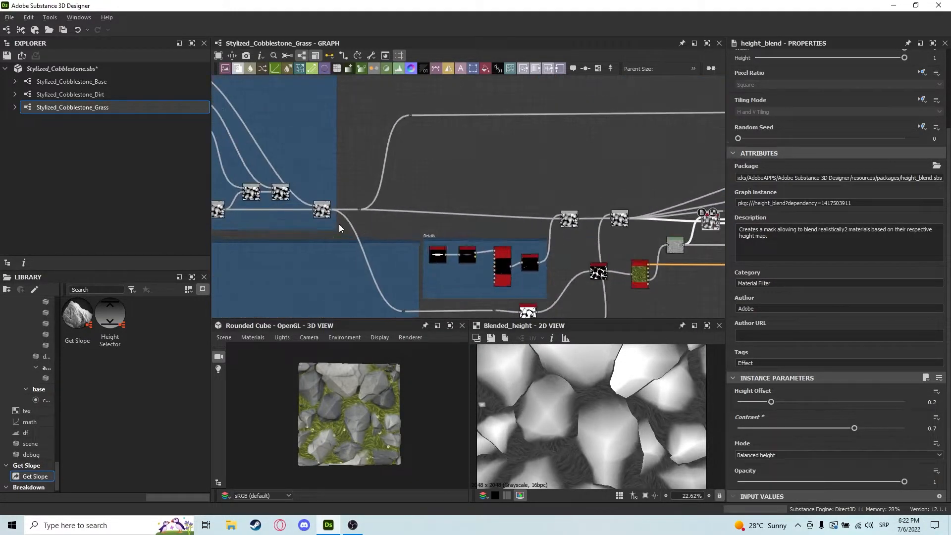
pyautogui.doubleClick(320, 206)
# - Trace the stone blend's output to the Normal node in the Albedo frame and bring up that node
pyautogui.moveTo(657, 174); pyautogui.dragTo(461, 187, button='middle')
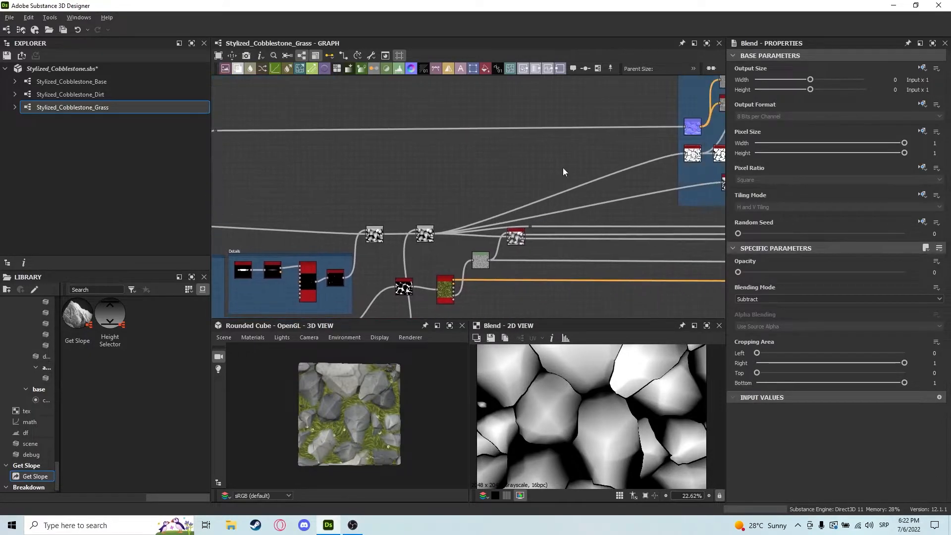
pyautogui.moveTo(558, 170); pyautogui.dragTo(406, 186, button='middle')
pyautogui.scroll(-2, 408, 202)
pyautogui.scroll(4, 436, 186)
pyautogui.doubleClick(522, 132)
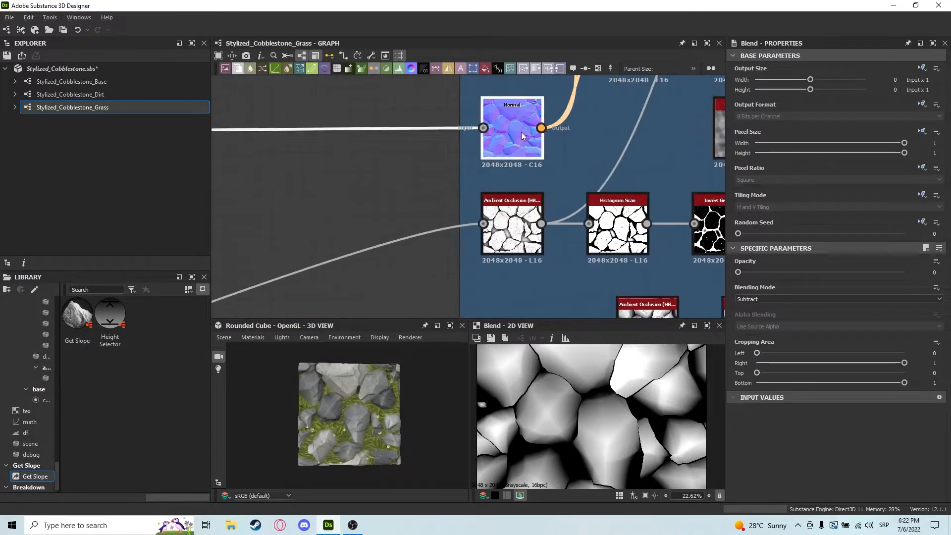
# - Preview and compare the two Ambient Occlusion (HBAO) nodes in the Albedo frame
pyautogui.moveTo(536, 192); pyautogui.dragTo(496, 157, button='middle')
pyautogui.doubleClick(450, 193)
pyautogui.moveTo(512, 189); pyautogui.dragTo(451, 173, button='middle')
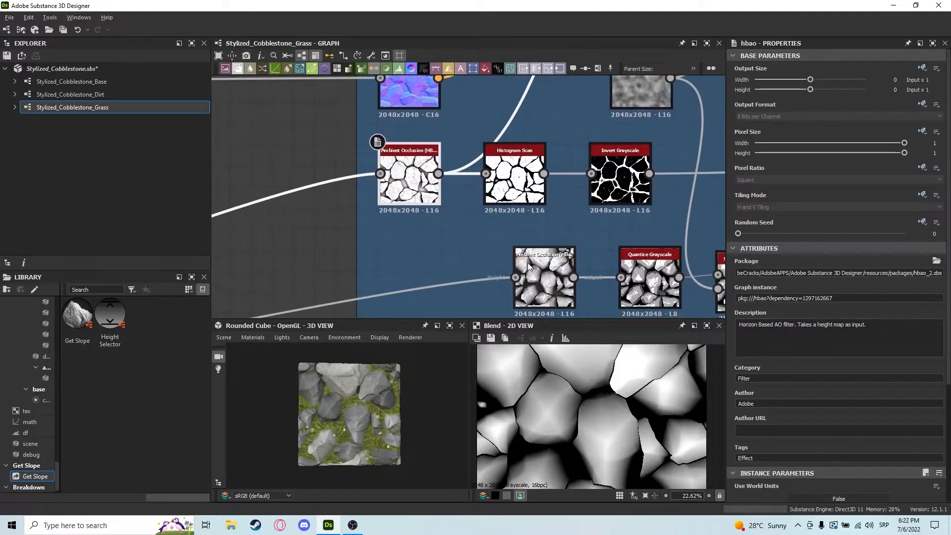
pyautogui.doubleClick(539, 269)
pyautogui.scroll(-2, 540, 270)
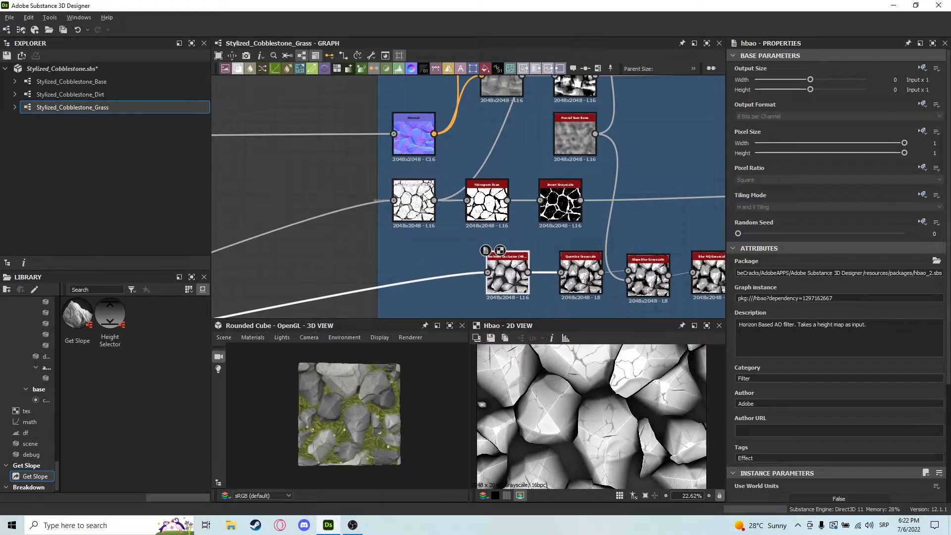
pyautogui.doubleClick(413, 203)
pyautogui.doubleClick(510, 271)
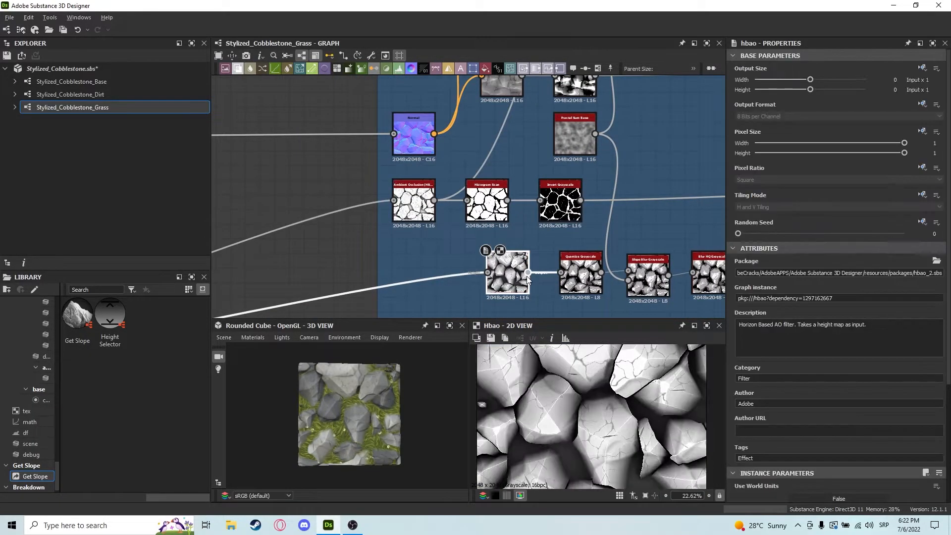
# - Trace the Albedo frame's inputs back to their source Blend nodes, and preview the Normal node in 2D
pyautogui.doubleClick(342, 211)
pyautogui.scroll(-4, 489, 168)
pyautogui.moveTo(330, 252); pyautogui.dragTo(529, 163, button='middle')
pyautogui.moveTo(394, 192); pyautogui.dragTo(583, 188, button='middle')
pyautogui.click(285, 263)
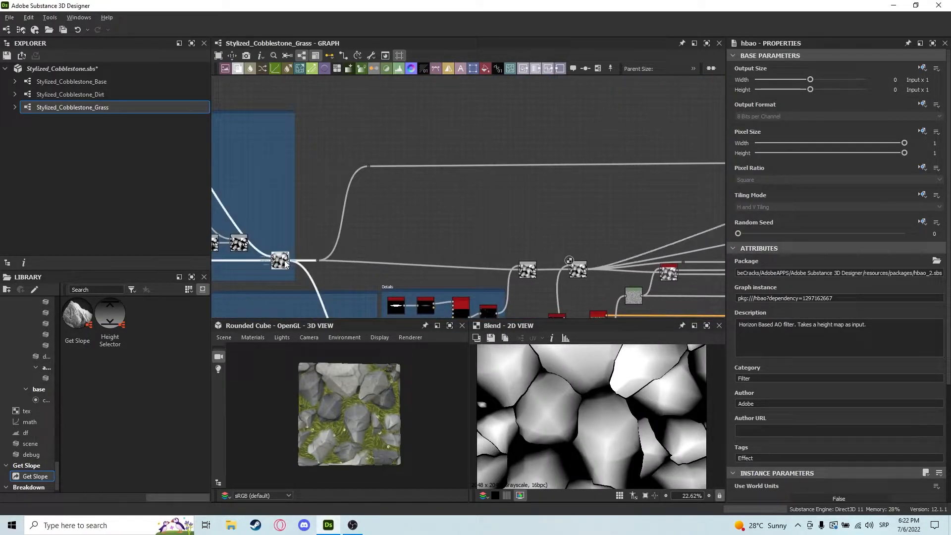
pyautogui.moveTo(686, 193); pyautogui.dragTo(435, 205, button='middle')
pyautogui.scroll(3, 599, 187)
pyautogui.doubleClick(599, 183)
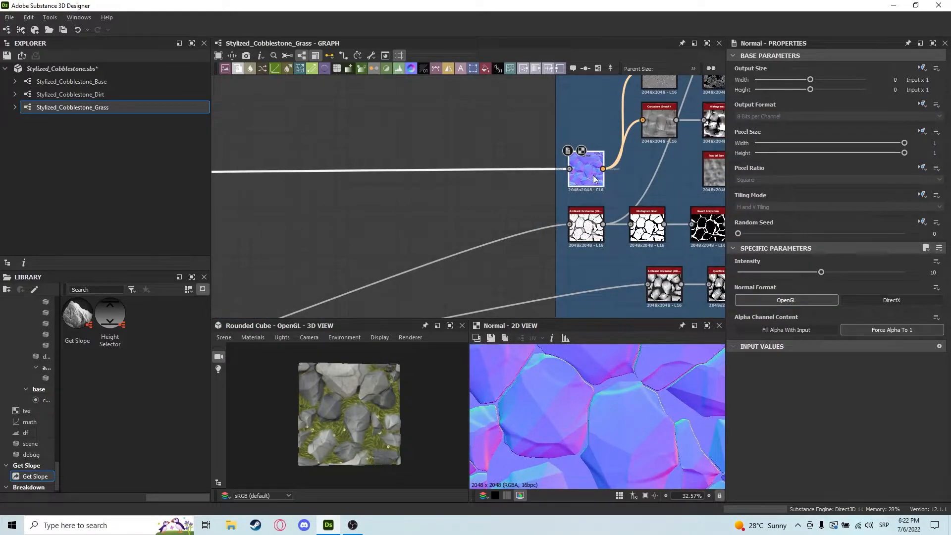
# - Look over the Albedo frame's node chains, from the Normal node up to the flood fill and Gradient Map nodes
pyautogui.moveTo(595, 182); pyautogui.dragTo(521, 221, button='middle')
pyautogui.moveTo(569, 200); pyautogui.dragTo(505, 140, button='middle')
pyautogui.moveTo(476, 106); pyautogui.dragTo(510, 245, button='middle')
pyautogui.scroll(-3, 510, 245)
pyautogui.moveTo(583, 239); pyautogui.dragTo(461, 205, button='middle')
pyautogui.scroll(1, 462, 205)
pyautogui.moveTo(438, 148); pyautogui.dragTo(475, 223, button='middle')
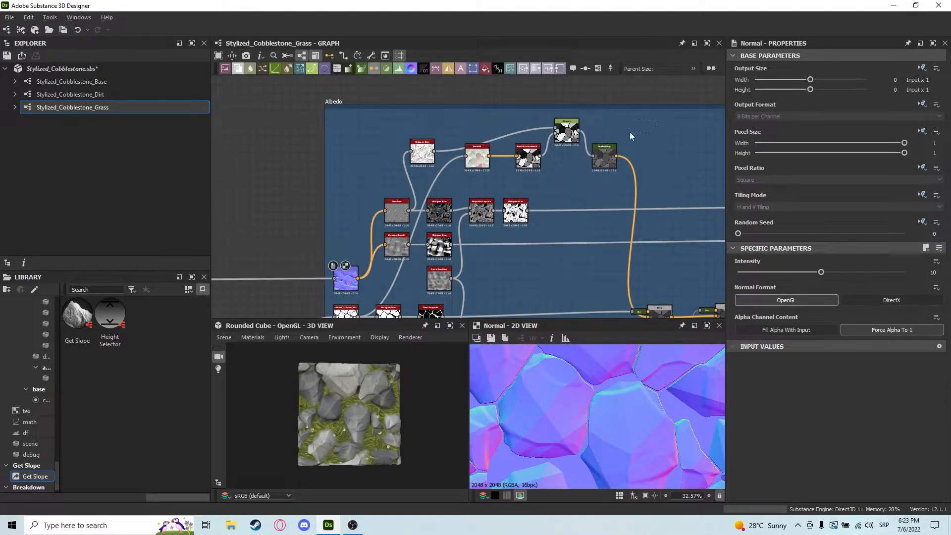
pyautogui.scroll(2, 488, 166)
pyautogui.scroll(-2, 488, 166)
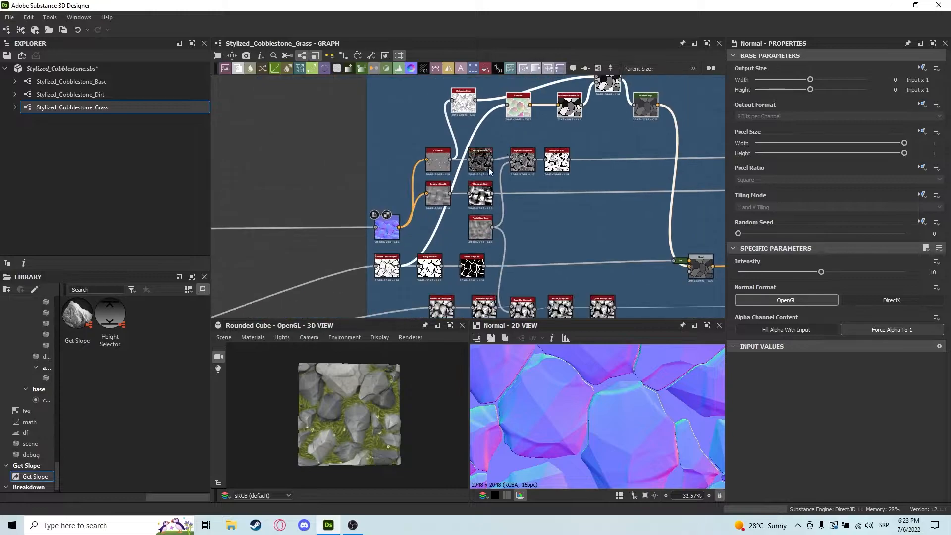
# - Preview the upper Ambient Occlusion node and the Flood Fill to Random Grayscale node that gives each stone its shade
pyautogui.click(389, 270)
pyautogui.moveTo(392, 278); pyautogui.dragTo(355, 316, button='middle')
pyautogui.scroll(3, 480, 193)
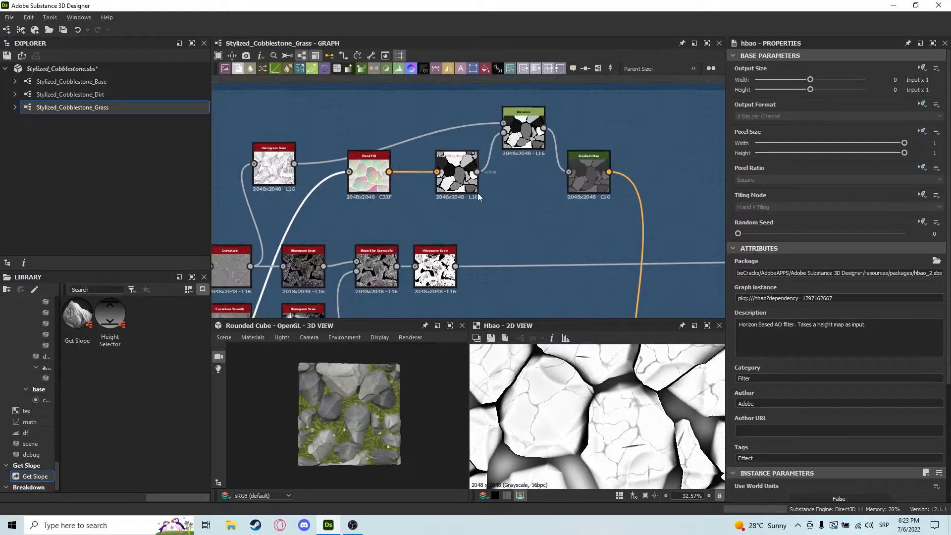
pyautogui.click(457, 189)
pyautogui.scroll(-5, 592, 401)
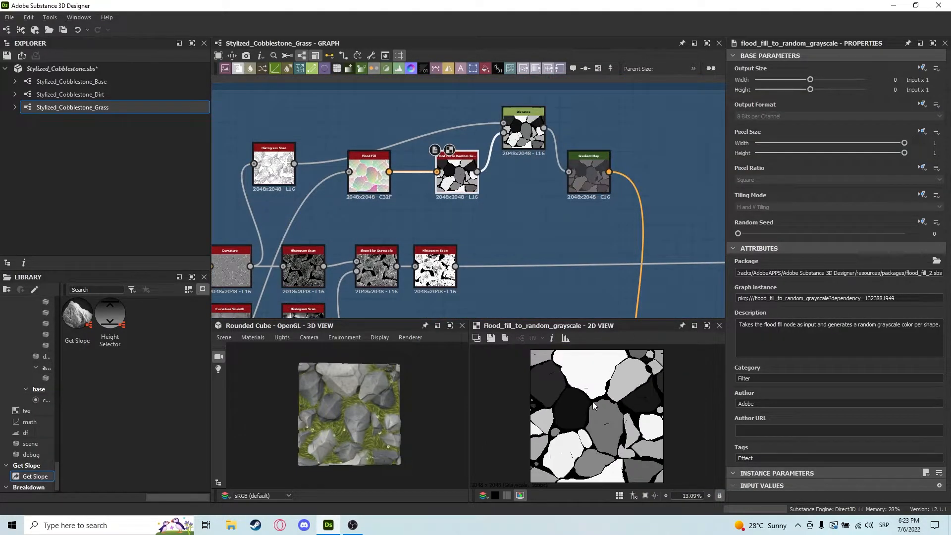
pyautogui.moveTo(520, 209); pyautogui.dragTo(516, 216, button='middle')
pyautogui.scroll(3, 563, 179)
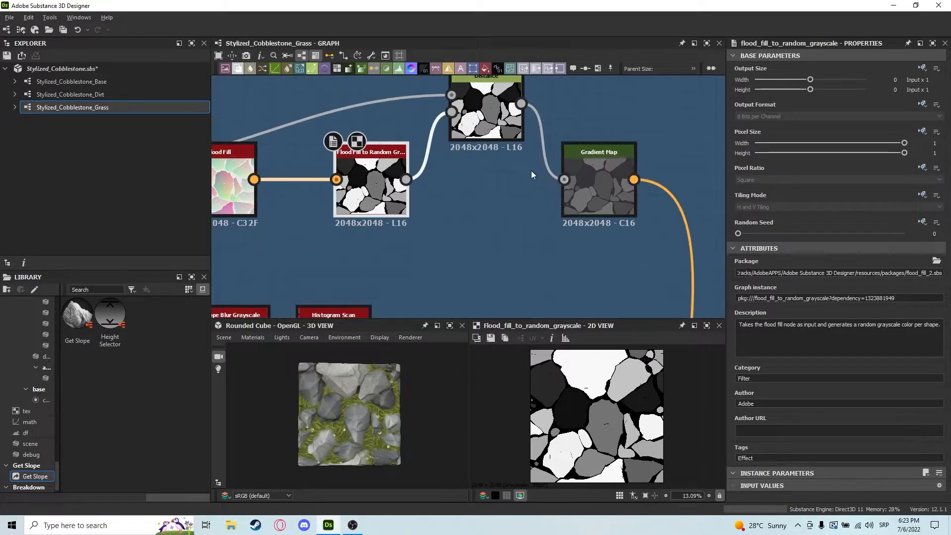
# - Try feeding the Gradient Map directly from Flood Fill to Random Grayscale, preview it, and reconnect the Distance node's output
pyautogui.moveTo(406, 179); pyautogui.dragTo(599, 186)
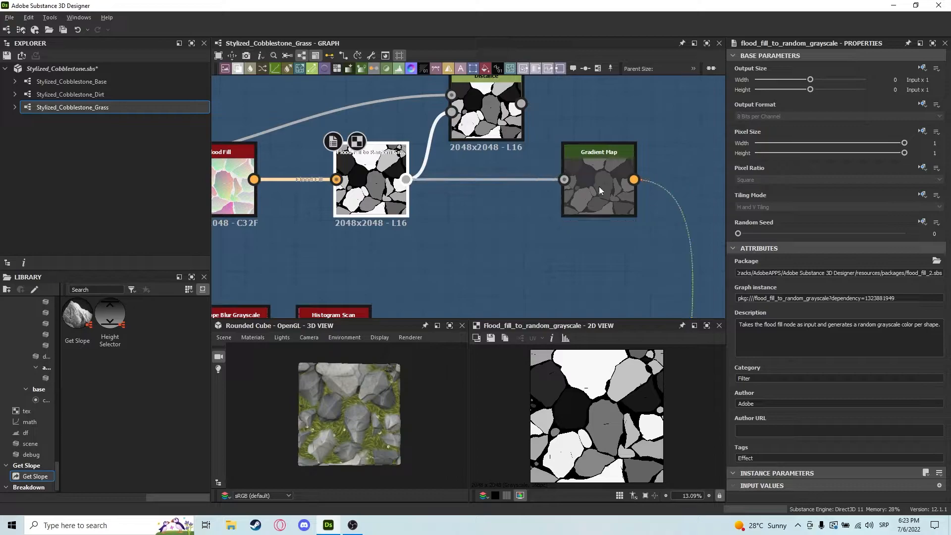
pyautogui.doubleClick(599, 186)
pyautogui.moveTo(521, 104); pyautogui.dragTo(564, 179)
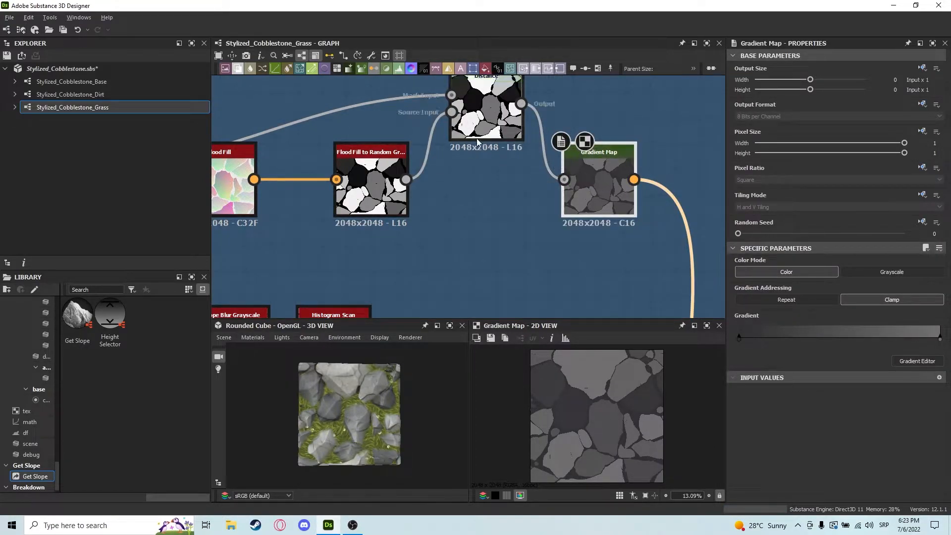
# - Preview the Histogram Scan node that feeds the Distance node's mask input
pyautogui.scroll(-2, 558, 165)
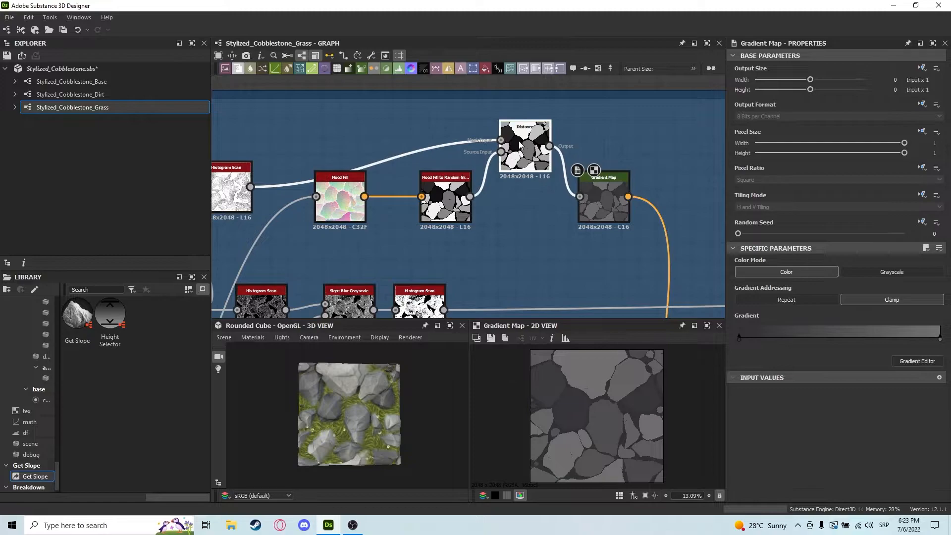
pyautogui.moveTo(287, 190); pyautogui.dragTo(382, 166, button='middle')
pyautogui.doubleClick(324, 166)
pyautogui.scroll(-1, 585, 224)
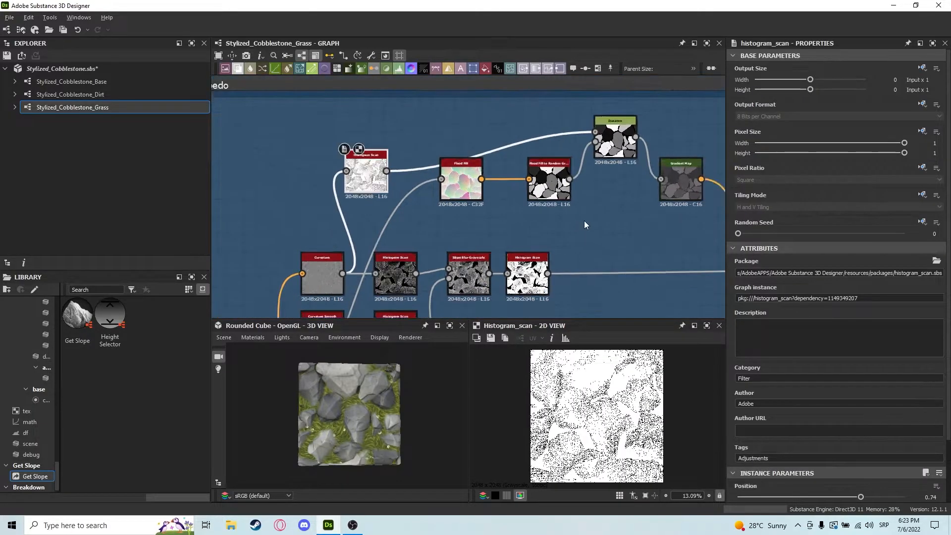
pyautogui.scroll(-1, 584, 221)
pyautogui.moveTo(629, 205); pyautogui.dragTo(589, 183, button='middle')
pyautogui.scroll(2, 588, 182)
# - Preview the Flood Fill node and select the Flood Fill to Random Grayscale node after it
pyautogui.doubleClick(419, 185)
pyautogui.moveTo(359, 270); pyautogui.dragTo(426, 200, button='middle')
pyautogui.scroll(-2, 408, 230)
pyautogui.scroll(2, 445, 169)
pyautogui.scroll(1, 395, 179)
pyautogui.doubleClick(357, 185)
pyautogui.click(530, 185)
pyautogui.moveTo(600, 195); pyautogui.dragTo(498, 206, button='middle')
# - Connect Flood Fill to Random Grayscale directly to the Gradient Map, bypassing the Distance node, and preview the Gradient Map
pyautogui.moveTo(461, 188); pyautogui.dragTo(618, 187)
pyautogui.moveTo(378, 424); pyautogui.dragTo(391, 408)
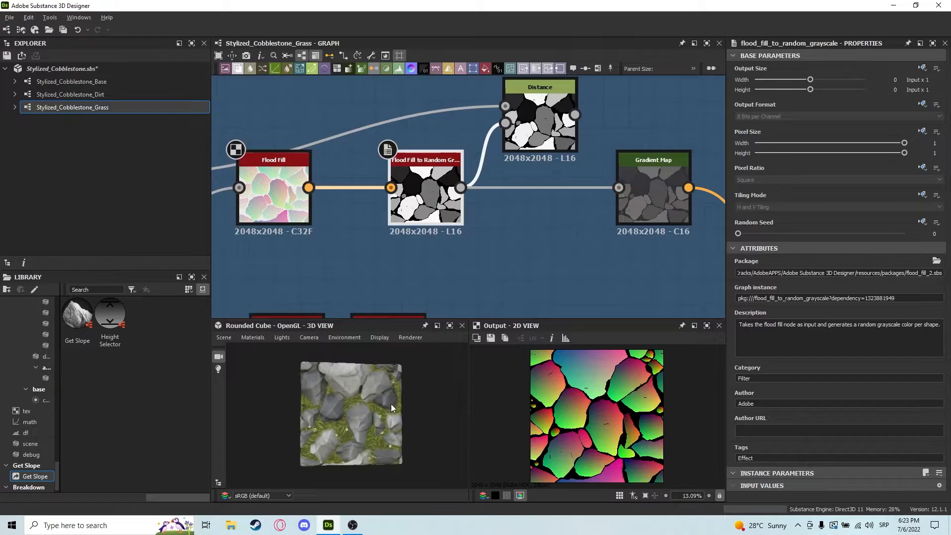
pyautogui.doubleClick(651, 204)
# - Follow the Gradient Map's output to the first Blend node of the albedo chain and preview it with its parameters
pyautogui.scroll(-3, 560, 248)
pyautogui.scroll(-4, 560, 248)
pyautogui.moveTo(589, 281); pyautogui.dragTo(490, 176, button='middle')
pyautogui.scroll(7, 503, 213)
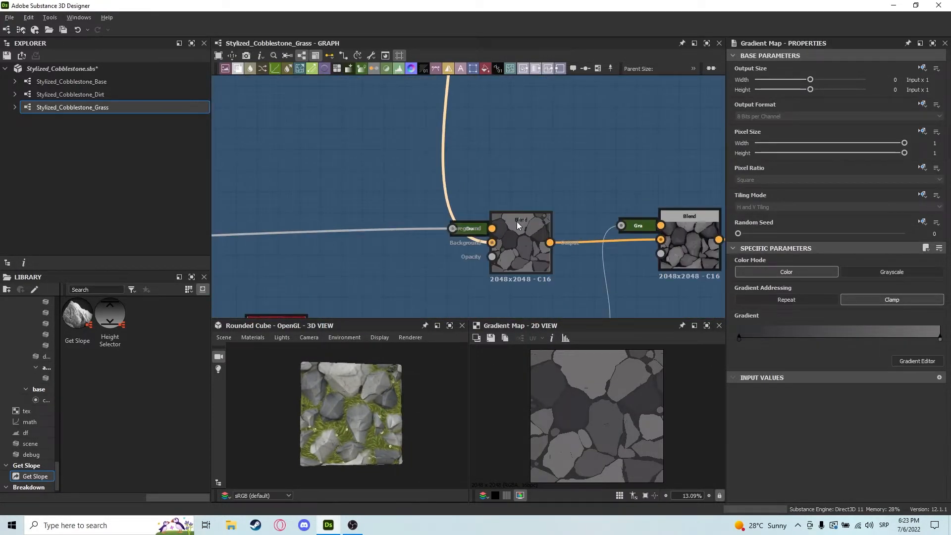
pyautogui.scroll(-4, 529, 236)
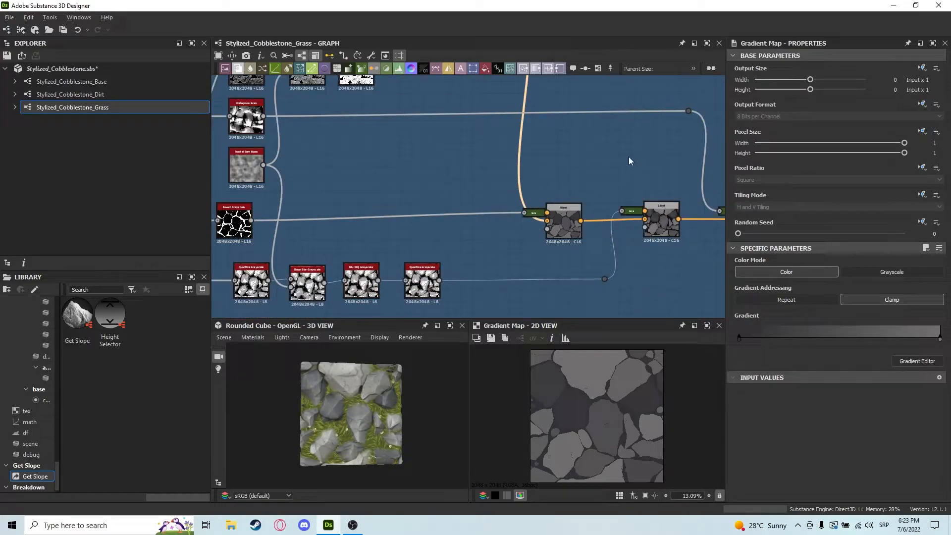
pyautogui.click(564, 223)
pyautogui.moveTo(417, 204); pyautogui.dragTo(464, 208, button='middle')
pyautogui.doubleClick(625, 234)
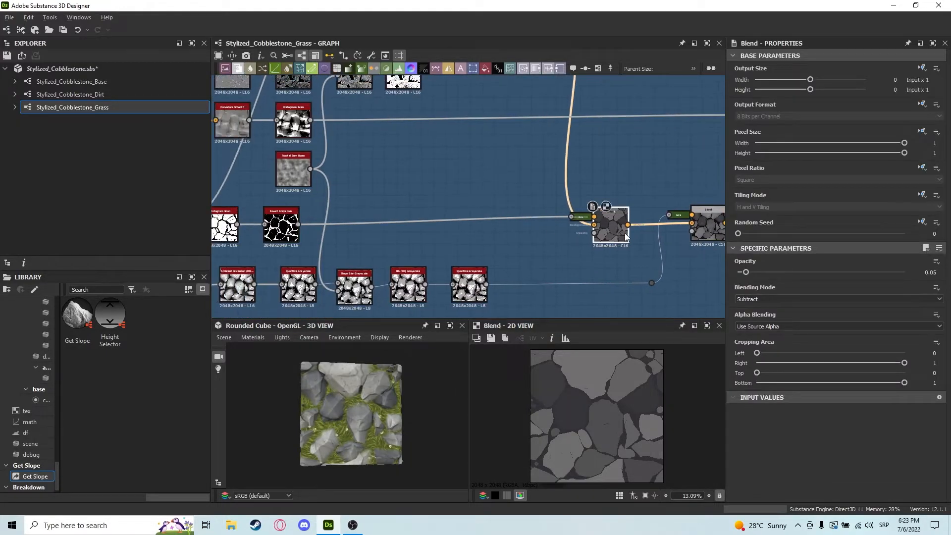
# - Preview the Histogram Scan and Invert Grayscale nodes that build the gap mask, and examine the mask up close
pyautogui.moveTo(279, 222); pyautogui.dragTo(487, 203, button='middle')
pyautogui.scroll(4, 333, 217)
pyautogui.doubleClick(332, 211)
pyautogui.scroll(-3, 331, 212)
pyautogui.scroll(4, 365, 206)
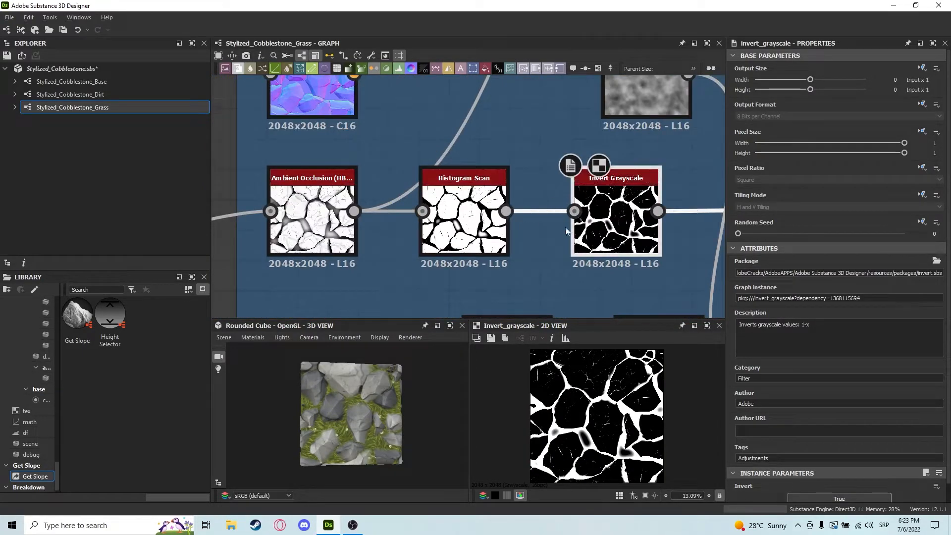
pyautogui.doubleClick(446, 236)
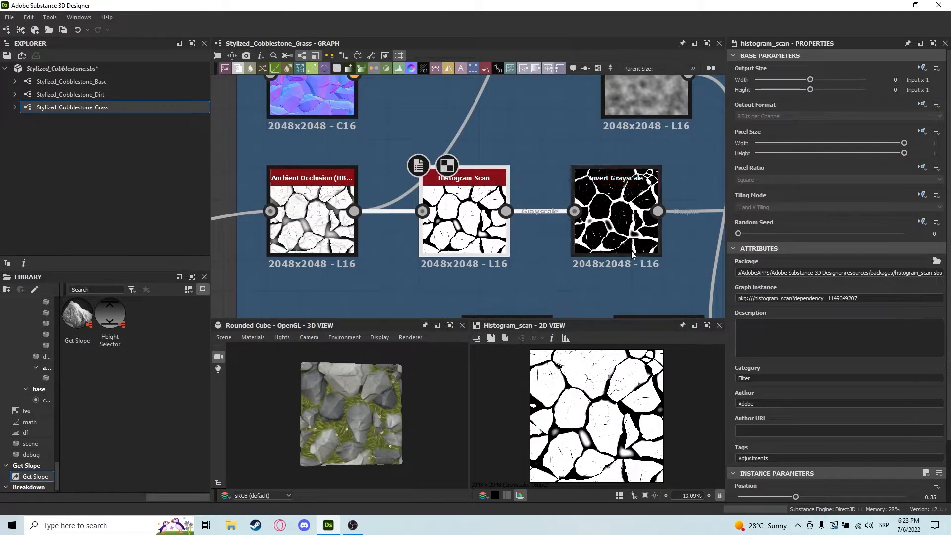
pyautogui.doubleClick(632, 254)
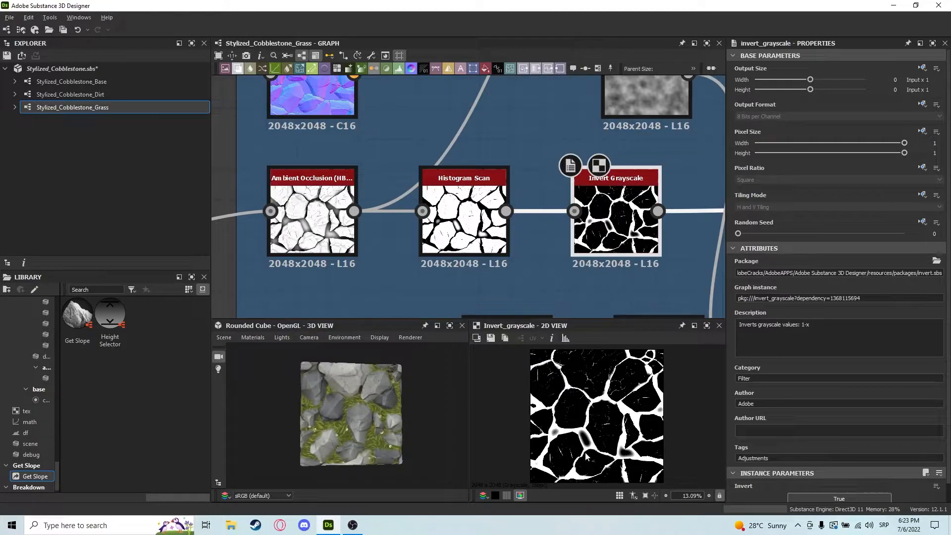
pyautogui.scroll(5, 589, 456)
pyautogui.scroll(-5, 491, 231)
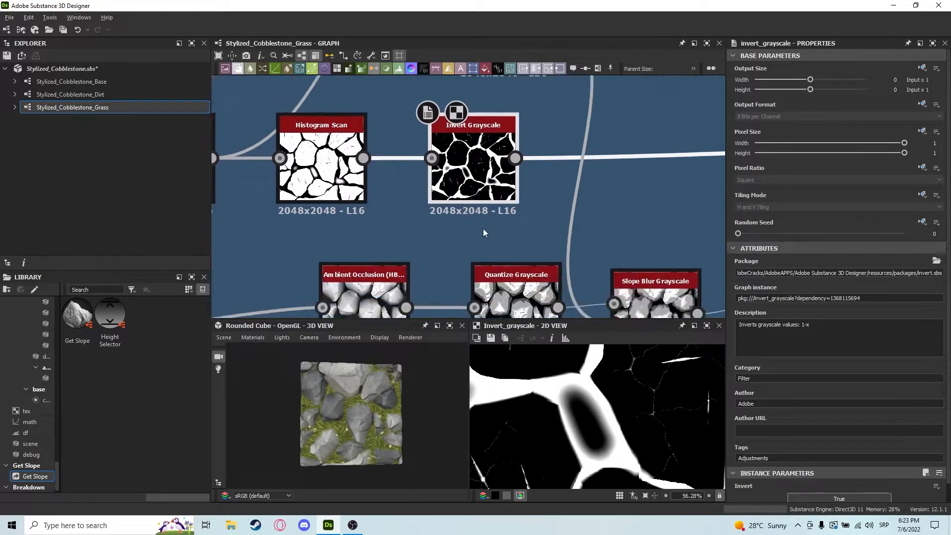
# - Compare the Gradient Map's output with the first Subtract Blend node's result to examine the darkened gaps
pyautogui.doubleClick(528, 243)
pyautogui.scroll(-4, 588, 426)
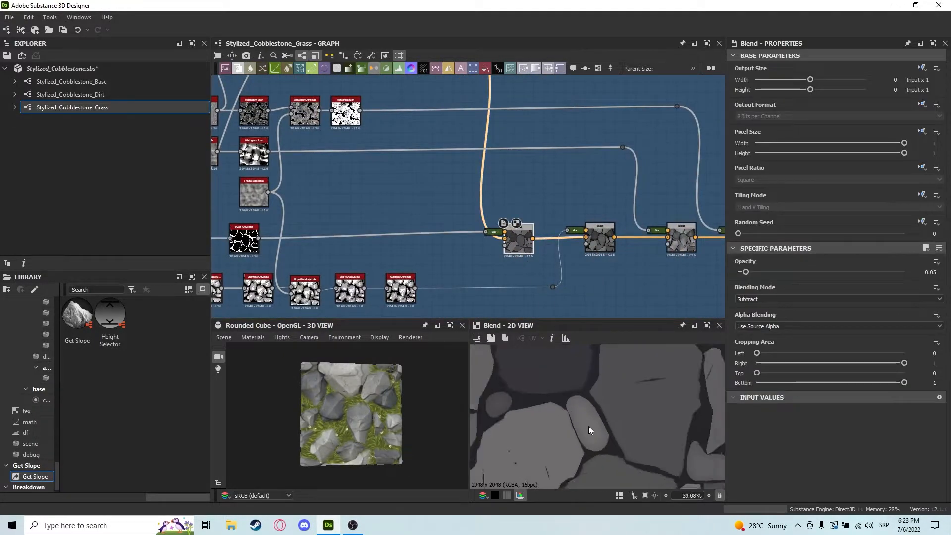
pyautogui.moveTo(543, 124)
pyautogui.mouseDown(button='middle')
pyautogui.moveTo(549, 267)
pyautogui.moveTo(542, 127)
pyautogui.mouseUp(button='middle')
pyautogui.doubleClick(459, 188)
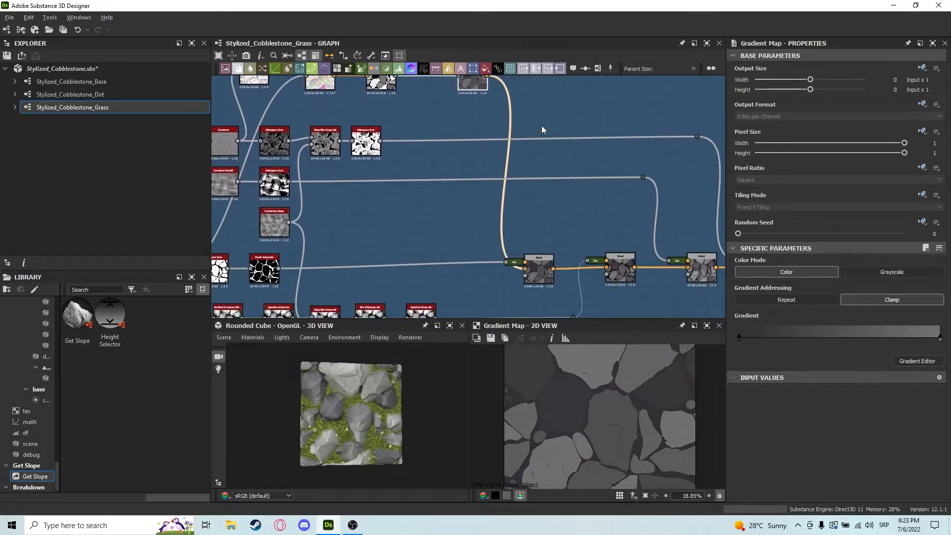
pyautogui.doubleClick(533, 282)
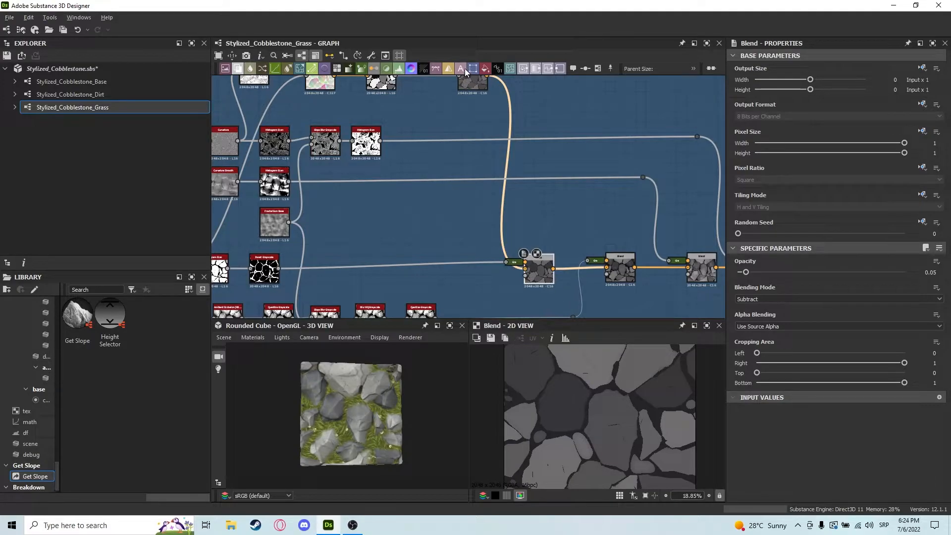
pyautogui.doubleClick(470, 82)
pyautogui.doubleClick(539, 267)
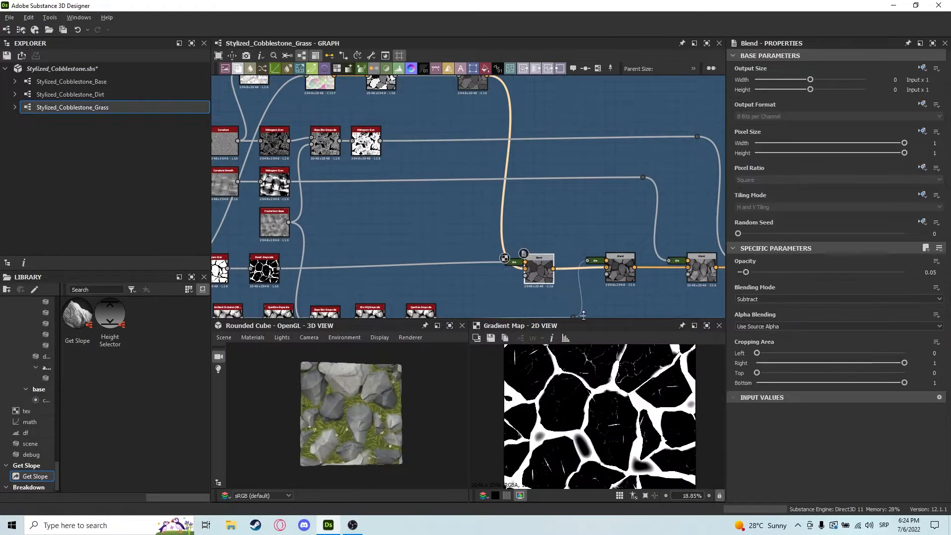
# - Trace the docked gradient node on the first Blend back to its Invert Grayscale source
pyautogui.scroll(3, 569, 278)
pyautogui.click(507, 231)
pyautogui.moveTo(292, 249); pyautogui.dragTo(526, 249, button='middle')
pyautogui.moveTo(388, 261); pyautogui.dragTo(267, 265)
# - Preview the second Blend node of the albedo chain, set to Add Sub, and examine the stone shading
pyautogui.moveTo(566, 230); pyautogui.dragTo(406, 200, button='middle')
pyautogui.scroll(-2, 406, 200)
pyautogui.moveTo(554, 204); pyautogui.dragTo(501, 236, button='middle')
pyautogui.click(544, 251)
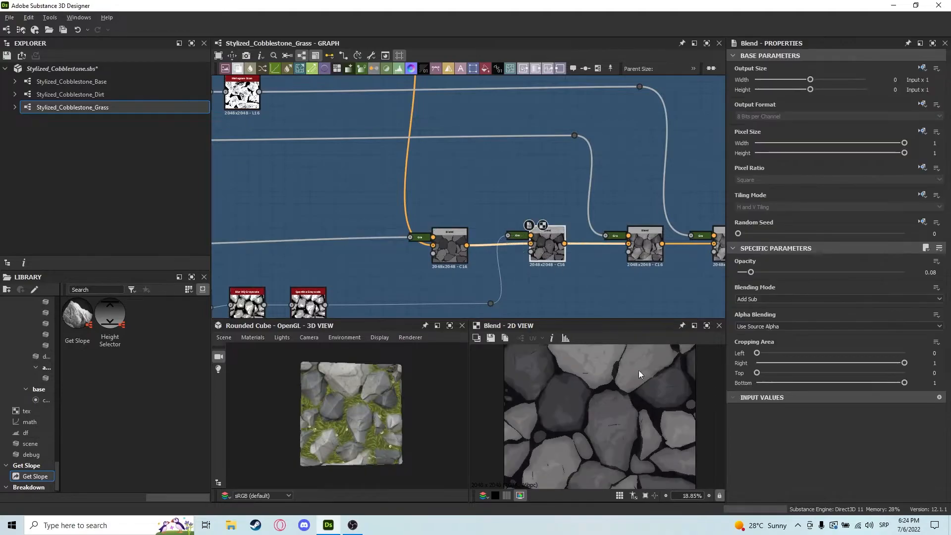
pyautogui.scroll(-1, 608, 417)
# - Preview the lower Ambient Occlusion node and the Quantize Grayscale node it feeds
pyautogui.moveTo(365, 290); pyautogui.dragTo(524, 243, button='middle')
pyautogui.scroll(-1, 469, 242)
pyautogui.scroll(3, 496, 234)
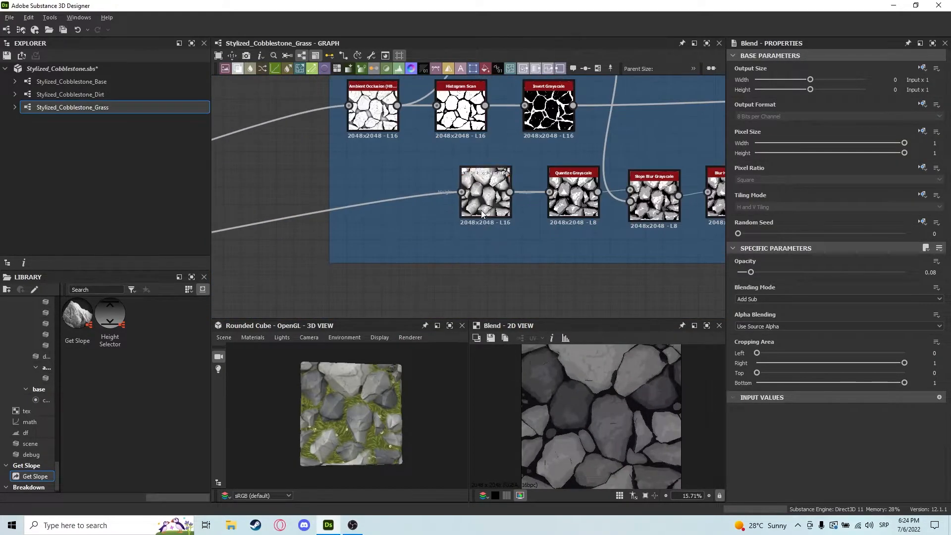
pyautogui.click(488, 200)
pyautogui.moveTo(579, 210); pyautogui.dragTo(524, 219, button='middle')
pyautogui.scroll(3, 523, 217)
pyautogui.doubleClick(523, 217)
# - Preview the Slope Blur Grayscale, Blur HQ Grayscale and last Quantize Grayscale nodes, and examine the quantized stones up close
pyautogui.moveTo(582, 255); pyautogui.dragTo(485, 262, button='middle')
pyautogui.doubleClick(549, 203)
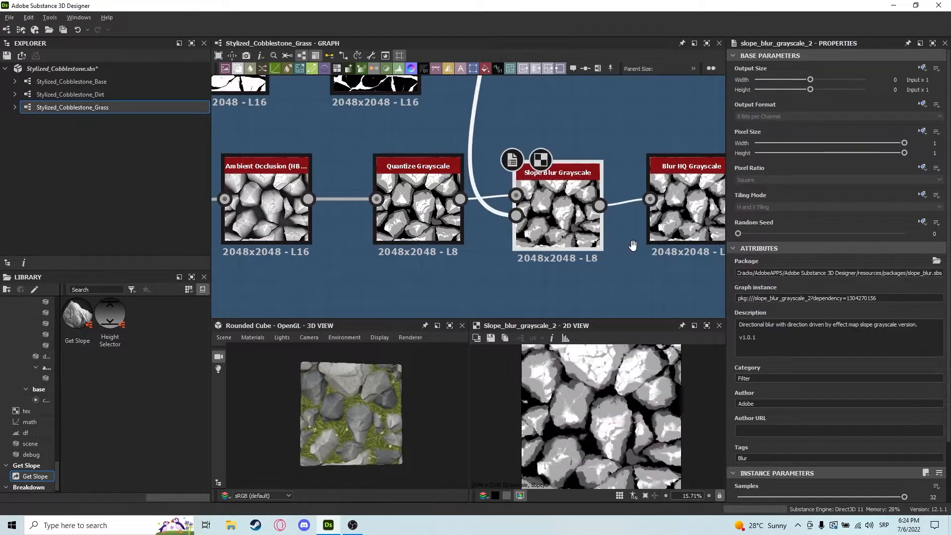
pyautogui.moveTo(633, 246); pyautogui.dragTo(492, 245, button='middle')
pyautogui.doubleClick(545, 228)
pyautogui.moveTo(546, 228); pyautogui.dragTo(484, 251, button='middle')
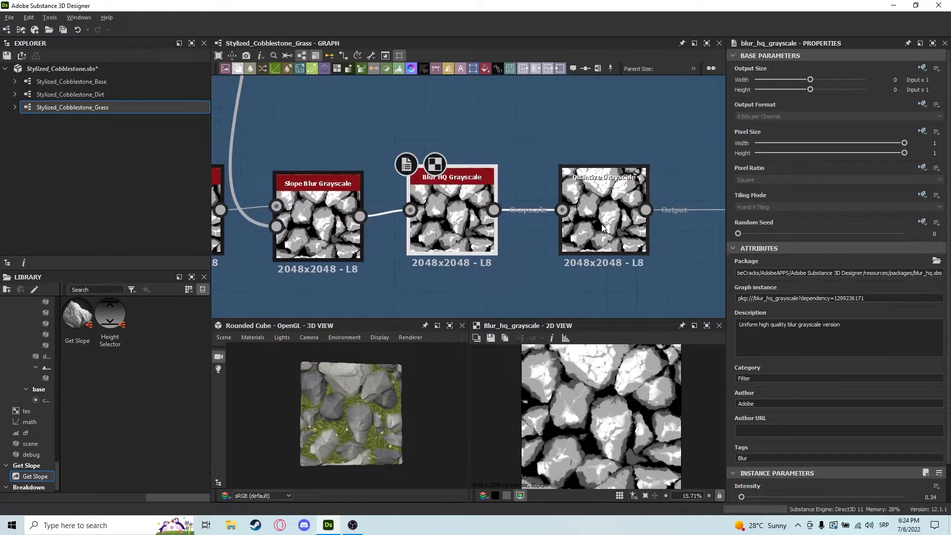
pyautogui.doubleClick(604, 220)
pyautogui.scroll(2, 595, 382)
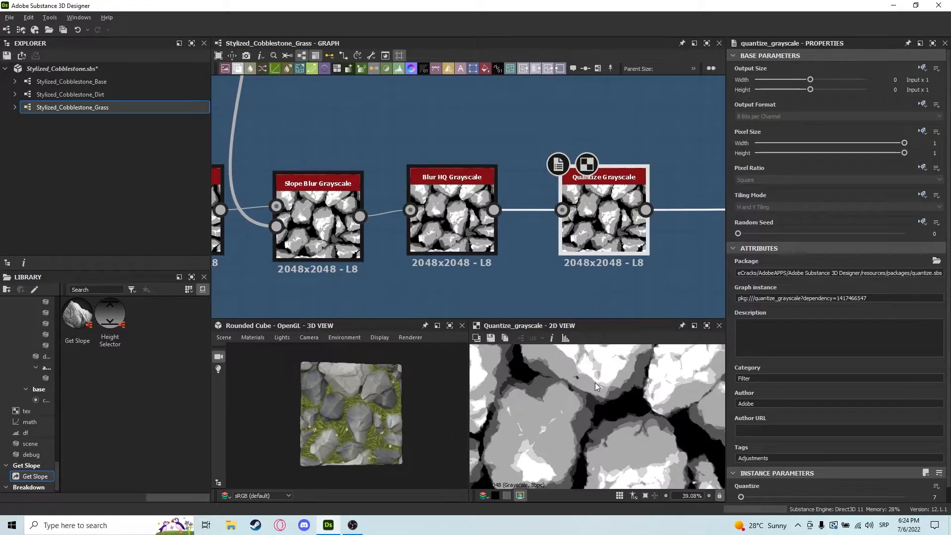
# - Compare the first and second Blend nodes of the albedo chain and examine the Add Sub result up close
pyautogui.scroll(-4, 631, 400)
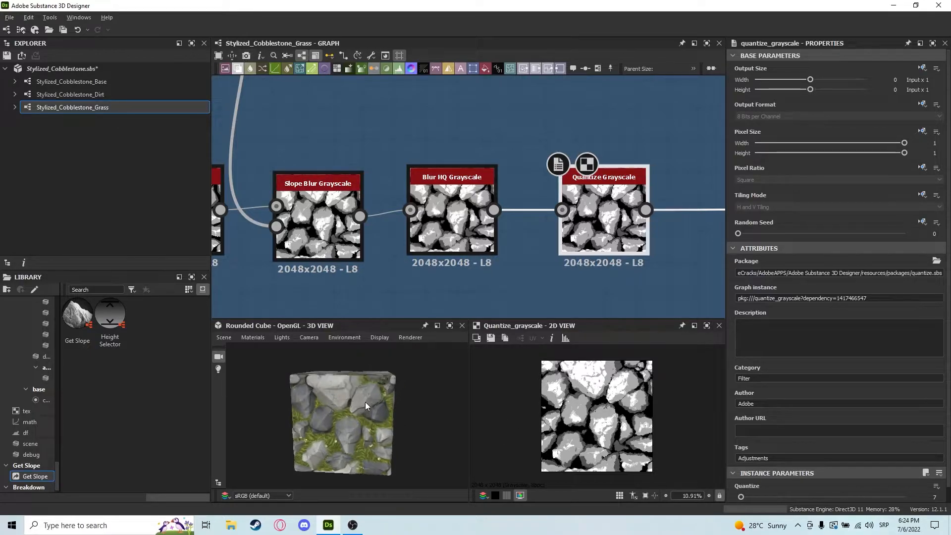
pyautogui.scroll(5, 365, 402)
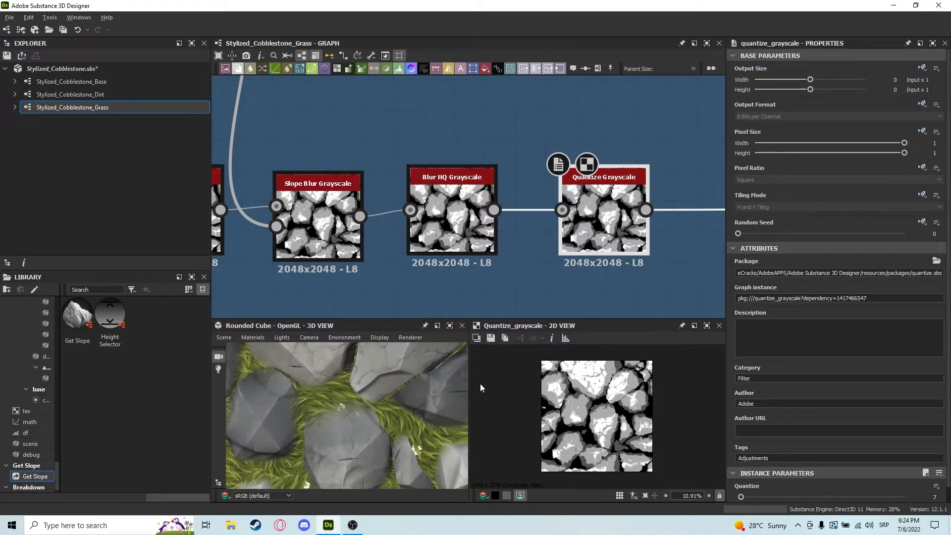
pyautogui.moveTo(666, 189); pyautogui.dragTo(473, 174, button='middle')
pyautogui.scroll(-4, 473, 173)
pyautogui.moveTo(612, 183); pyautogui.dragTo(516, 228, button='middle')
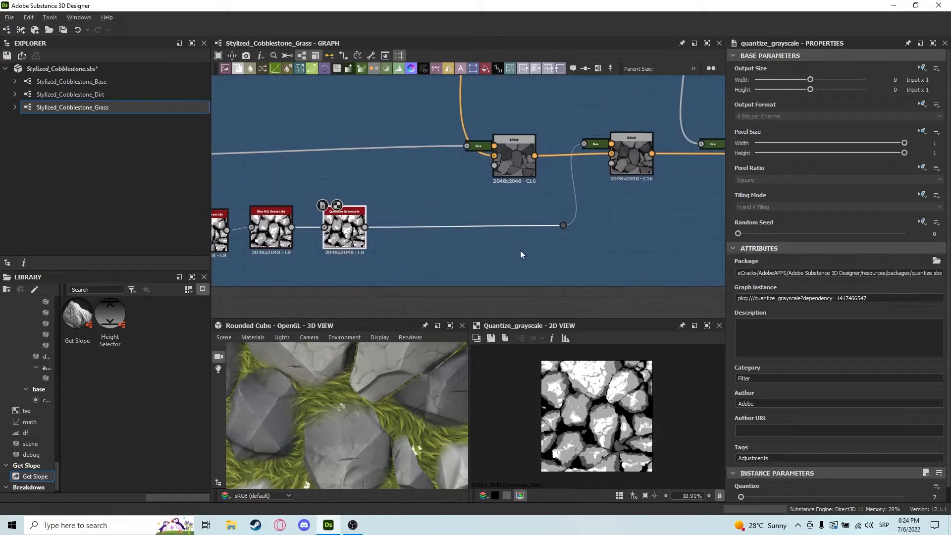
pyautogui.moveTo(639, 213); pyautogui.dragTo(546, 261, button='middle')
pyautogui.scroll(3, 539, 226)
pyautogui.click(544, 192)
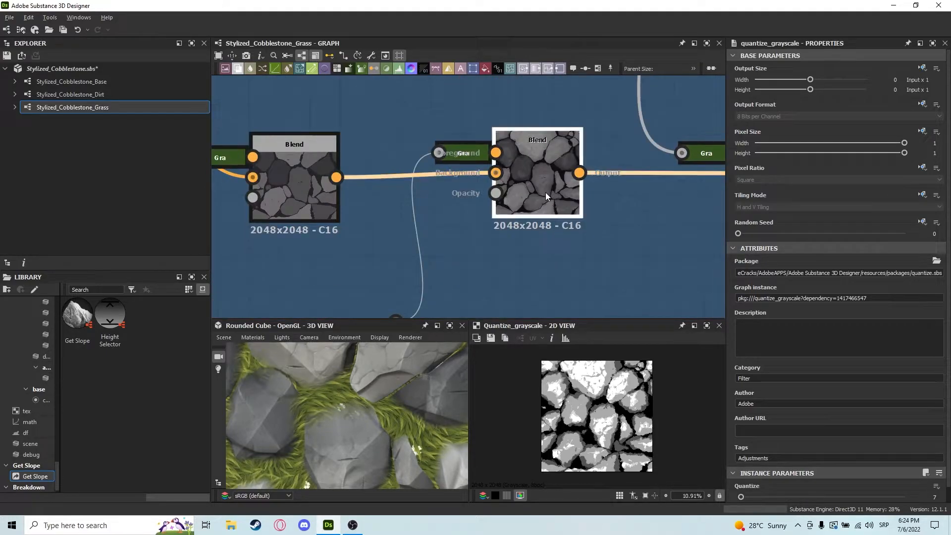
pyautogui.click(309, 198)
pyautogui.click(539, 168)
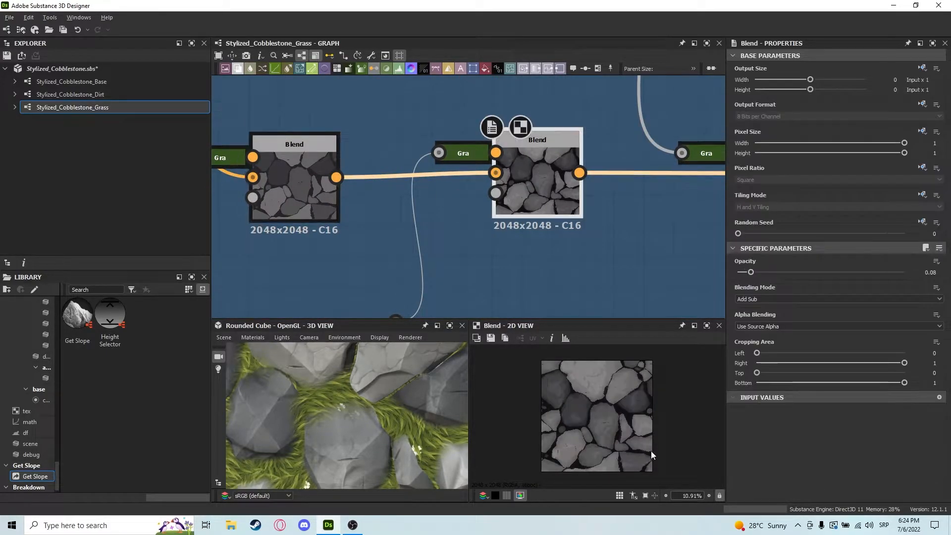
pyautogui.scroll(3, 600, 407)
pyautogui.scroll(-2, 604, 435)
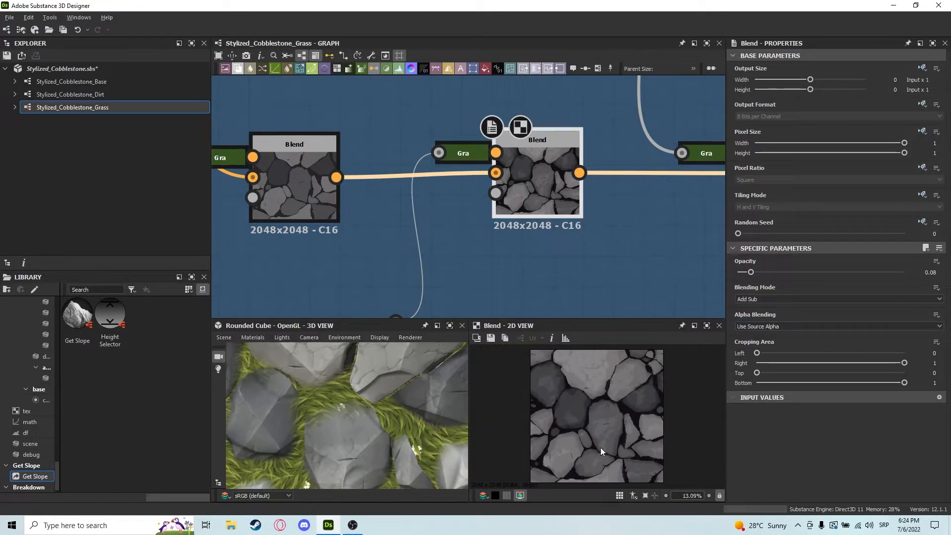
pyautogui.scroll(-3, 532, 266)
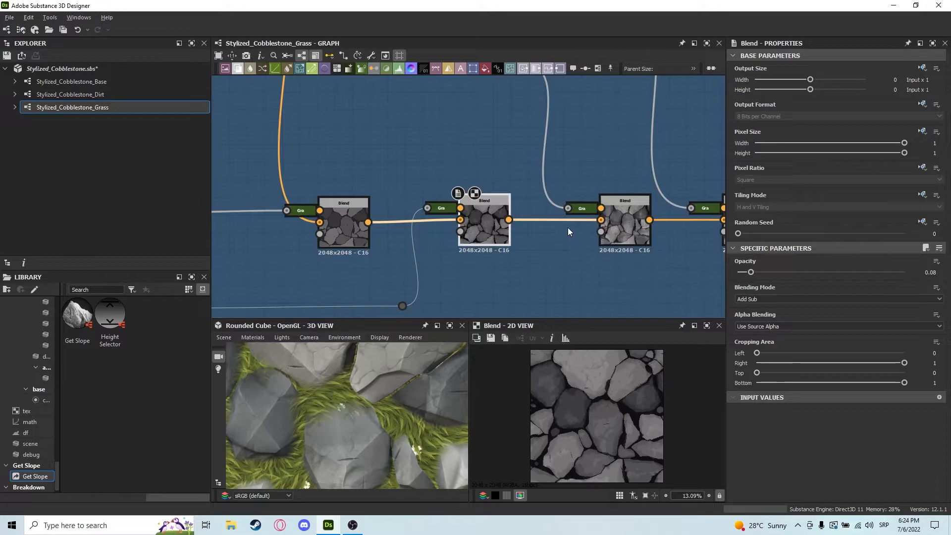
# - Trace the third Blend node's gradient input back to the Normal node and preview that normal map
pyautogui.click(621, 223)
pyautogui.moveTo(616, 206)
pyautogui.mouseDown(button='middle')
pyautogui.moveTo(607, 202)
pyautogui.moveTo(586, 259)
pyautogui.moveTo(589, 284)
pyautogui.mouseUp(button='middle')
pyautogui.scroll(-3, 589, 284)
pyautogui.moveTo(445, 222); pyautogui.dragTo(654, 218, button='middle')
pyautogui.scroll(2, 441, 224)
pyautogui.scroll(4, 442, 224)
pyautogui.click(398, 250)
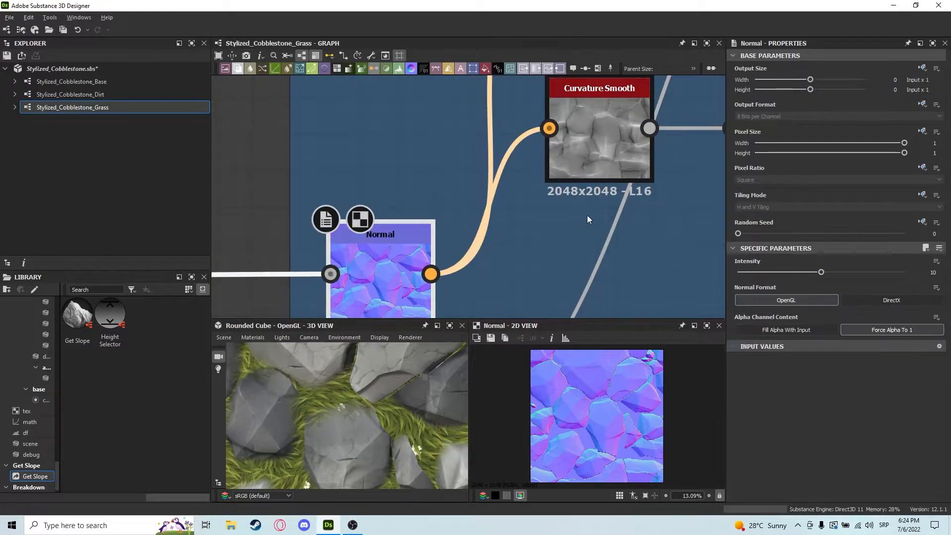
# - Preview the Curvature Smooth node with its normal format setting, and examine the Histogram Scan it feeds
pyautogui.scroll(-1, 525, 202)
pyautogui.click(526, 198)
pyautogui.moveTo(527, 191); pyautogui.dragTo(497, 196, button='middle')
pyautogui.scroll(-1, 793, 347)
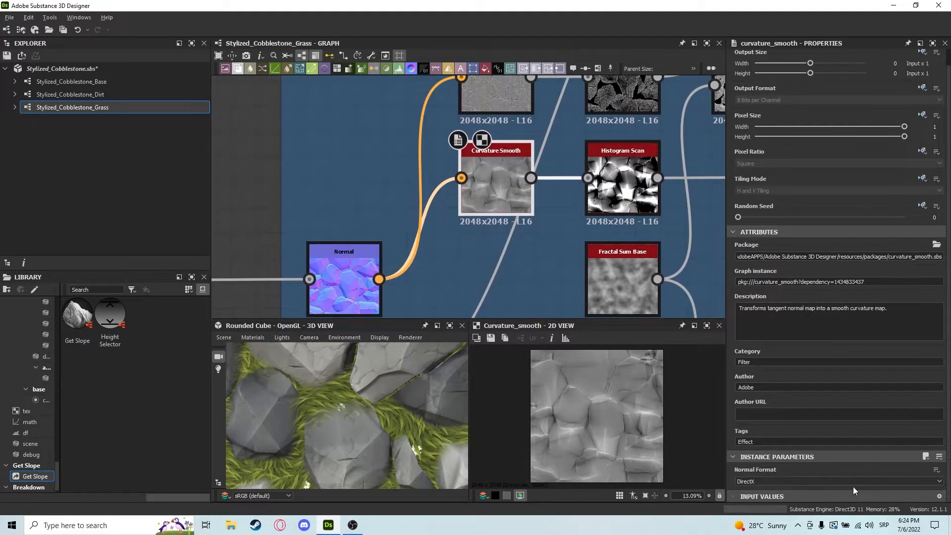
pyautogui.moveTo(596, 216); pyautogui.dragTo(531, 203, button='middle')
pyautogui.click(530, 203)
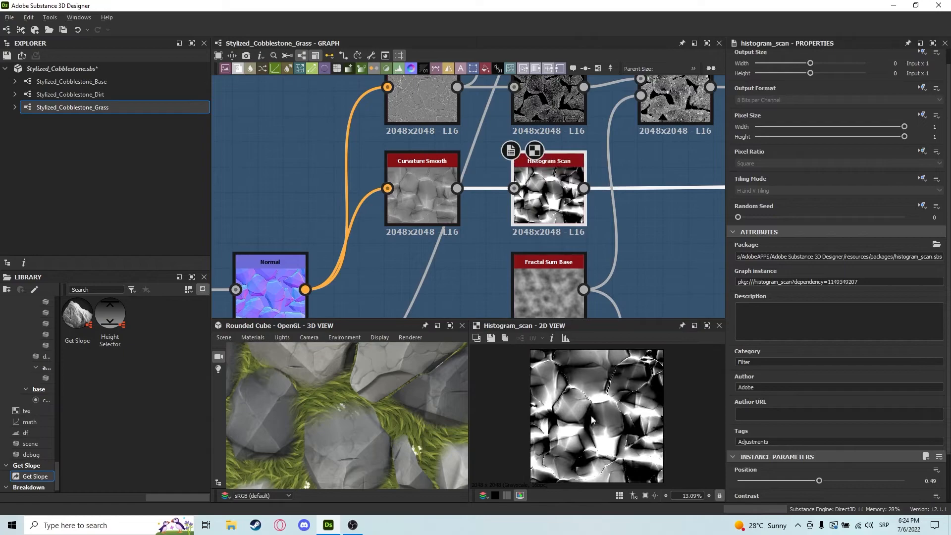
pyautogui.scroll(2, 601, 400)
pyautogui.scroll(-2, 547, 454)
# - Set the Curvature Smooth node's normal format to OpenGL to match the Normal node, and preview the connected Histogram Scan
pyautogui.click(433, 195)
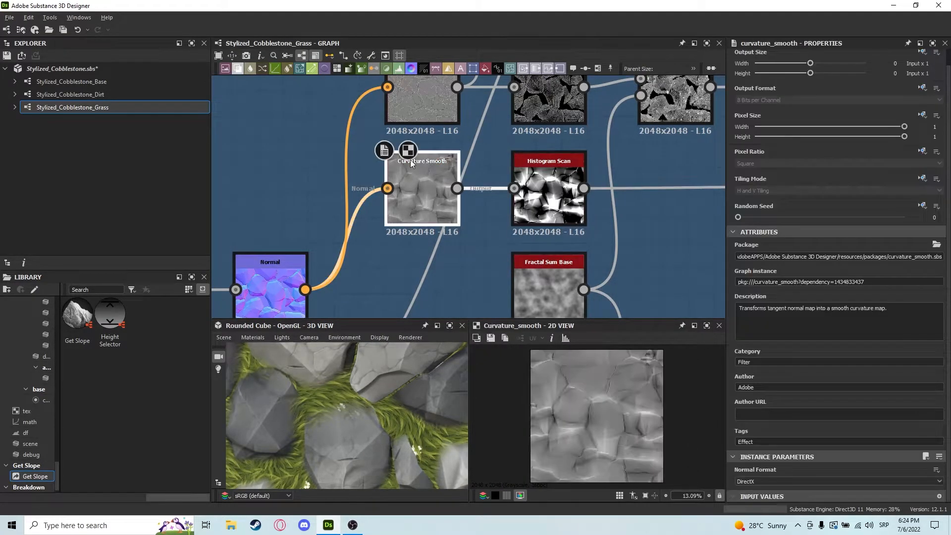
pyautogui.click(275, 284)
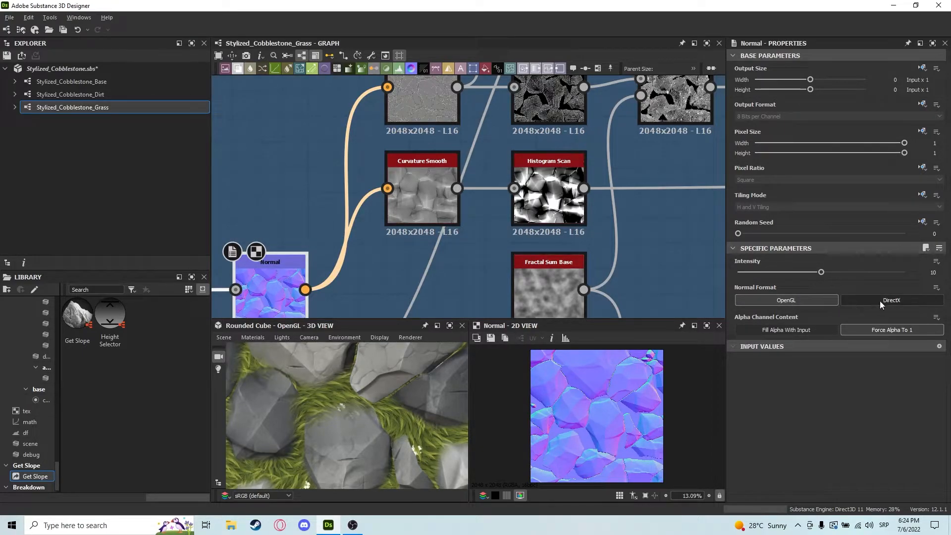
pyautogui.click(418, 199)
pyautogui.scroll(-1, 793, 446)
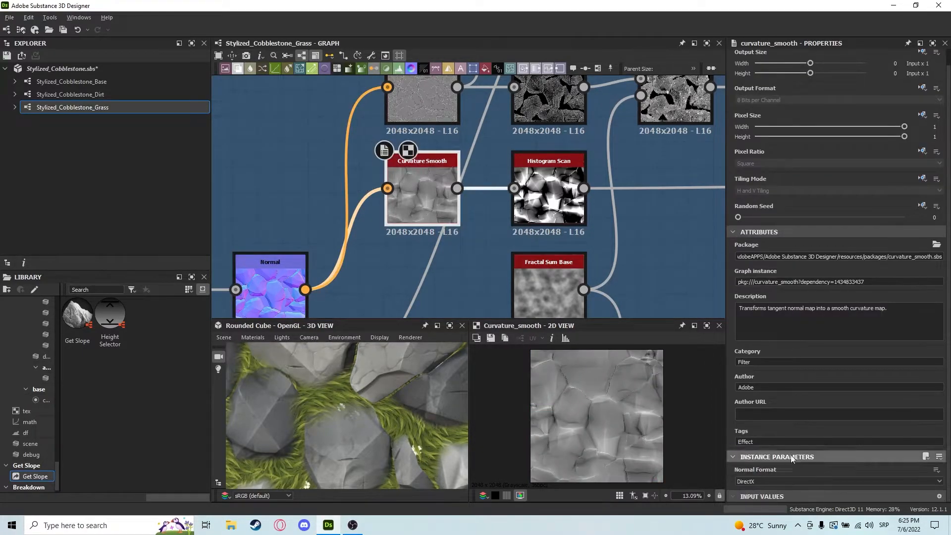
pyautogui.scroll(-1, 775, 479)
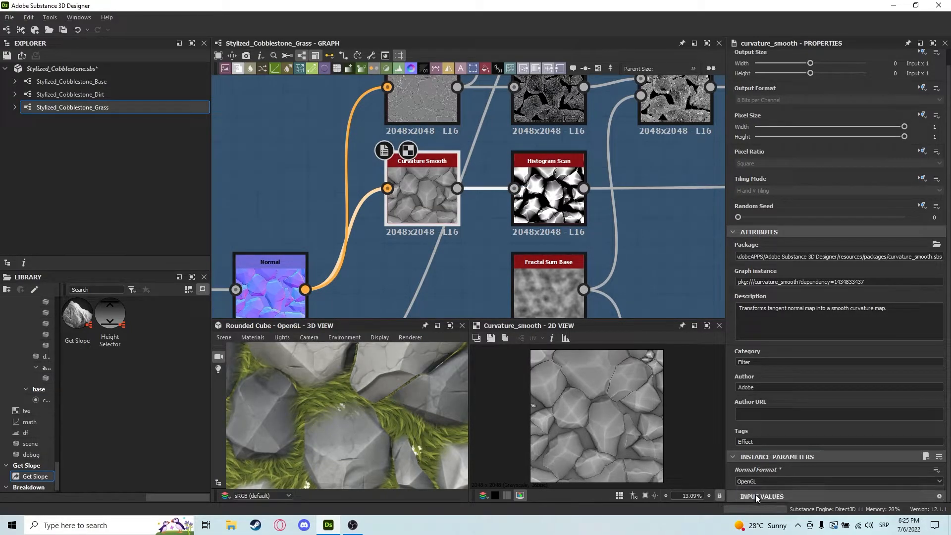
pyautogui.click(548, 198)
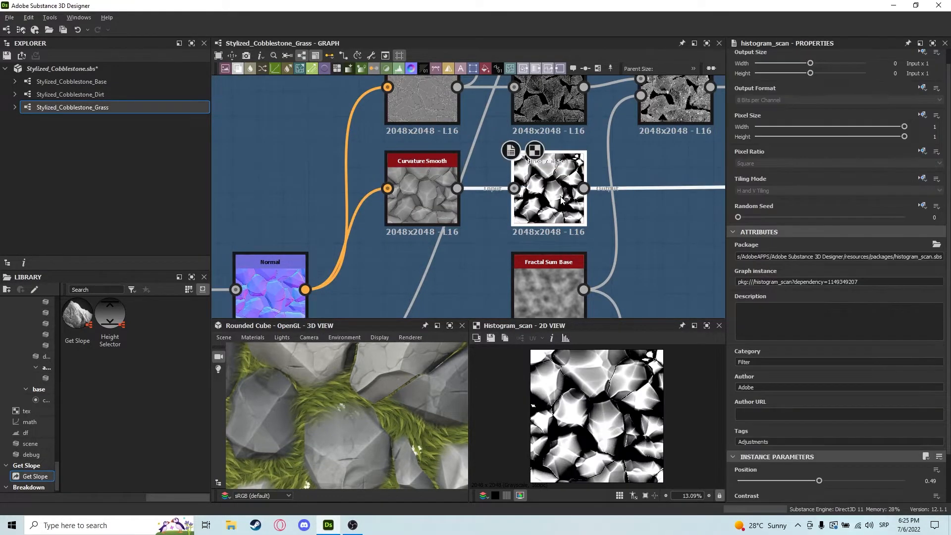
# - Set the Curvature Smooth node's normal format back to DirectX
pyautogui.click(447, 198)
pyautogui.click(761, 480)
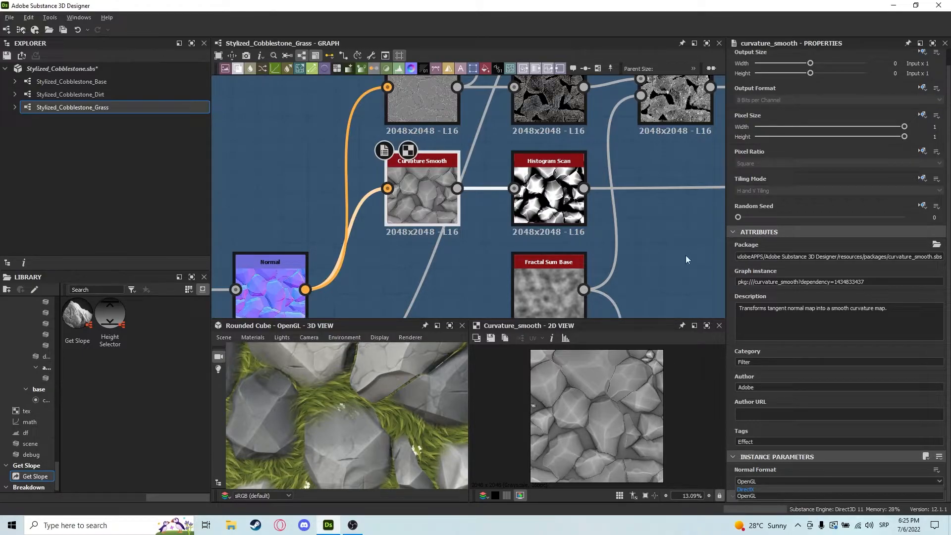
pyautogui.click(756, 490)
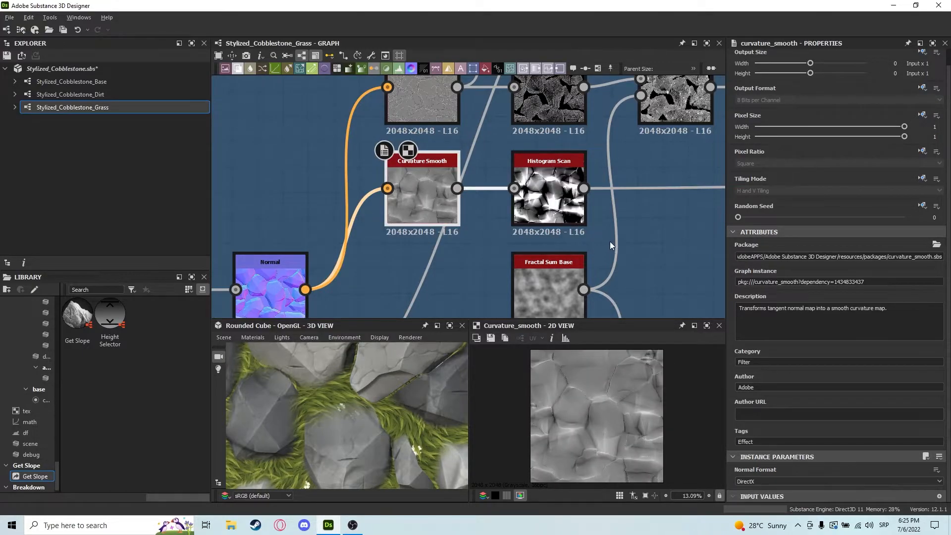
# - Follow the smooth-curvature Histogram Scan to the third Blend node, set to Add (Linear Dodge), and examine its result up close
pyautogui.click(525, 198)
pyautogui.scroll(-5, 462, 203)
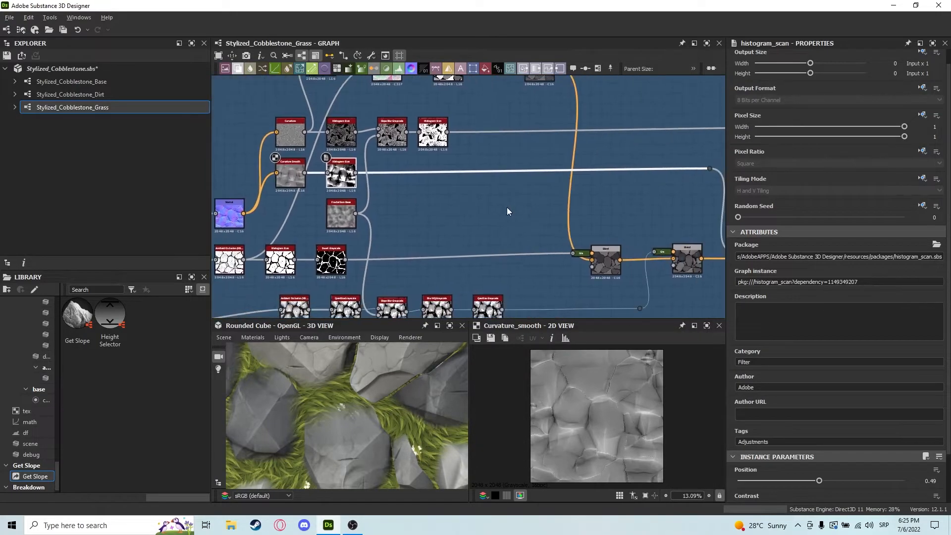
pyautogui.moveTo(662, 242); pyautogui.dragTo(521, 225, button='middle')
pyautogui.click(632, 249)
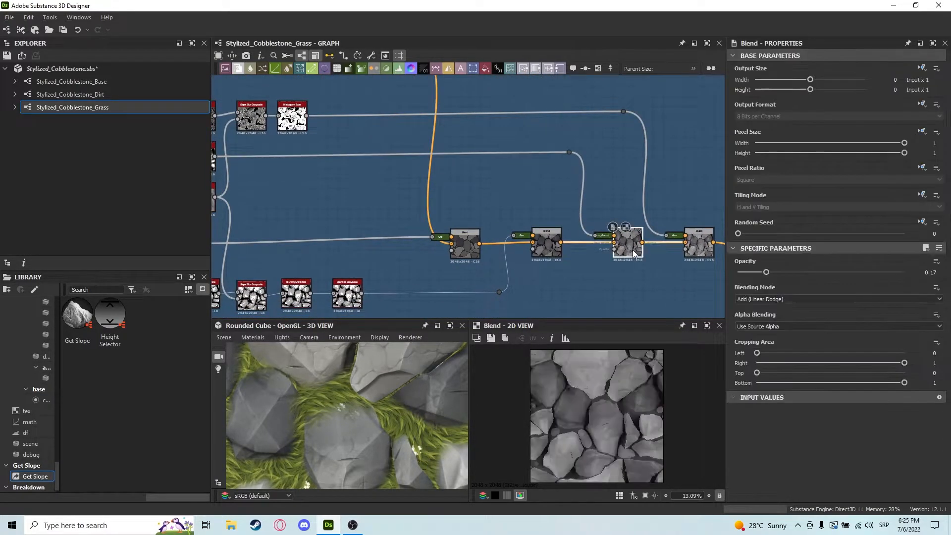
pyautogui.scroll(3, 584, 402)
pyautogui.scroll(4, 424, 216)
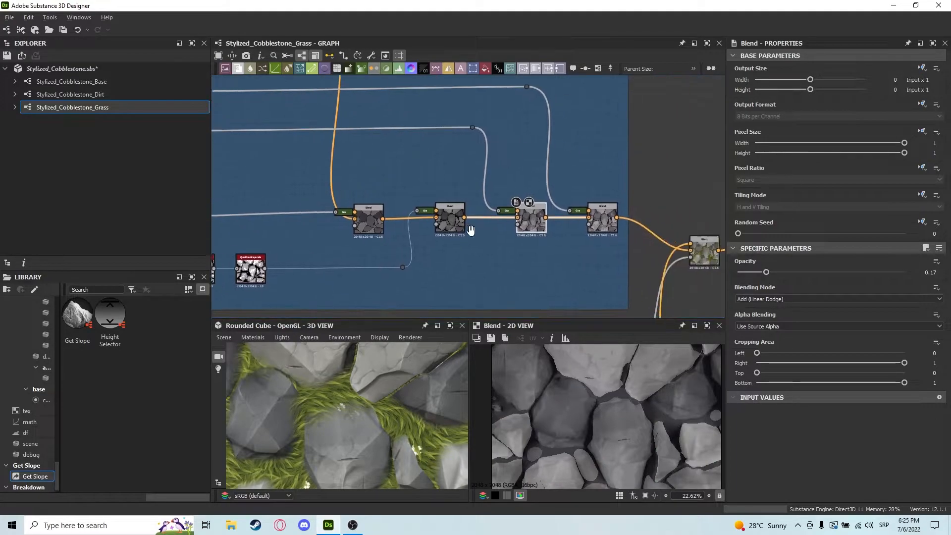
# - Compare the second and third Blend previews repeatedly, and check the stone shading on the 3D cube
pyautogui.doubleClick(424, 216)
pyautogui.doubleClick(592, 218)
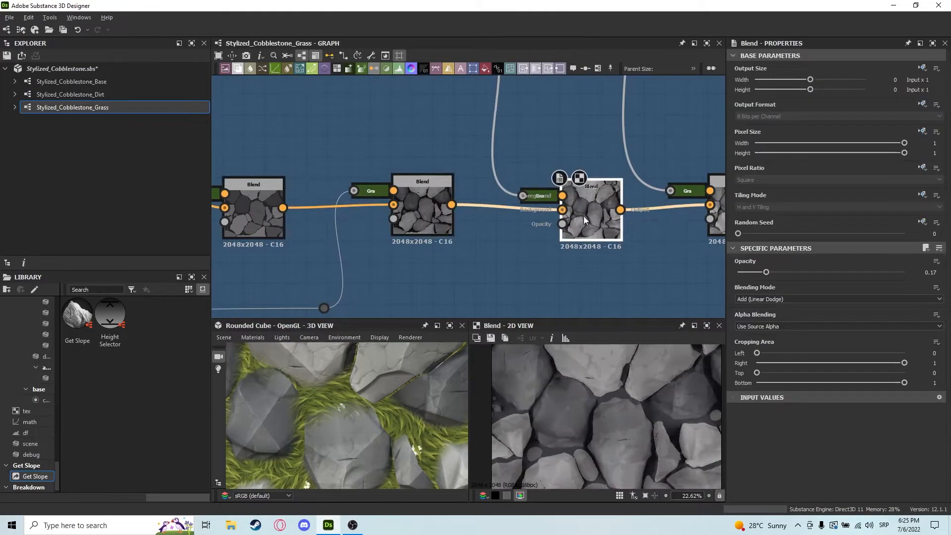
pyautogui.scroll(-2, 619, 403)
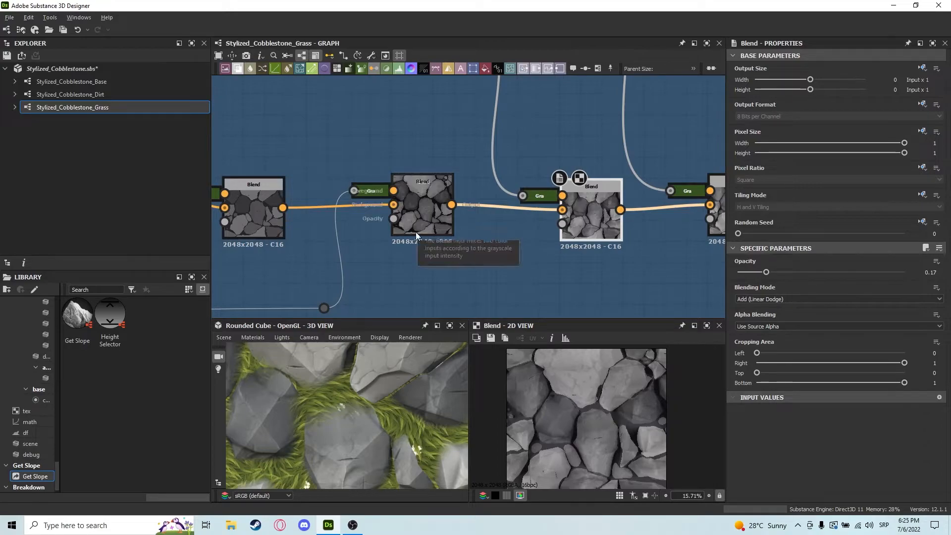
pyautogui.doubleClick(432, 213)
pyautogui.doubleClick(596, 218)
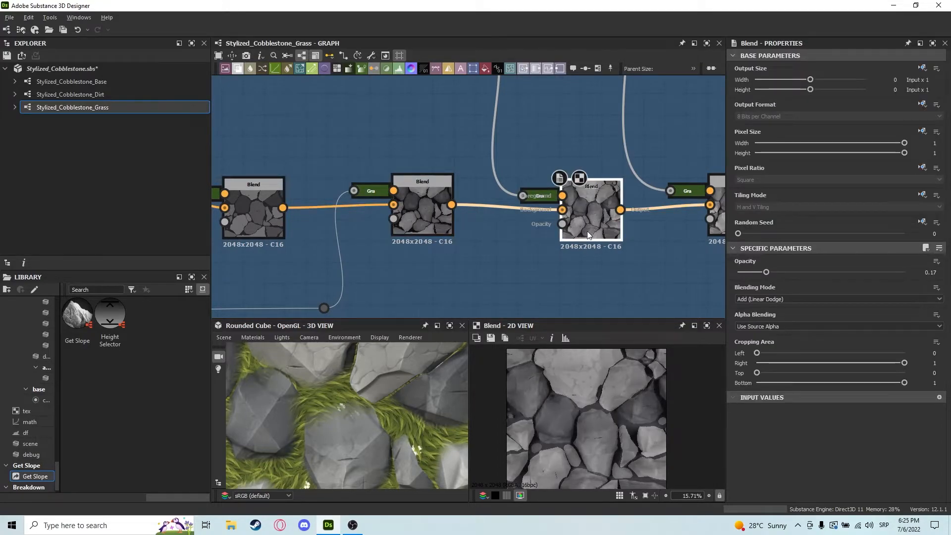
pyautogui.doubleClick(416, 199)
pyautogui.doubleClick(598, 218)
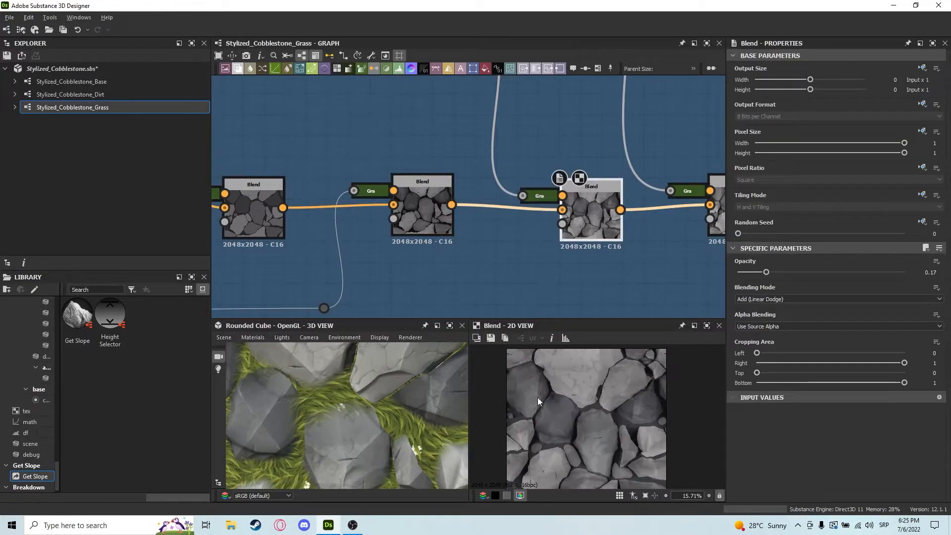
pyautogui.scroll(-5, 391, 418)
pyautogui.moveTo(367, 412); pyautogui.dragTo(373, 410)
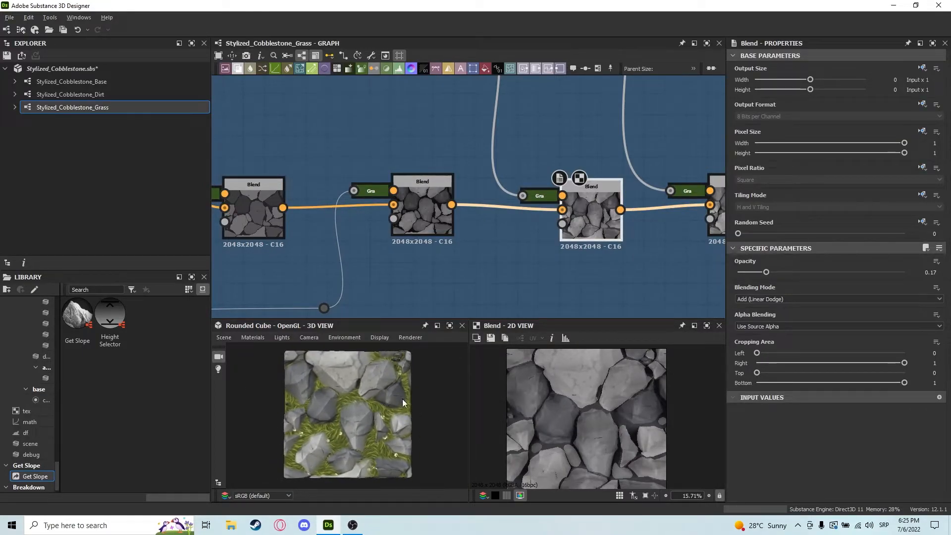
# - Preview the fourth Blend node of the albedo chain and compare it with the third one
pyautogui.scroll(-3, 432, 215)
pyautogui.moveTo(432, 215); pyautogui.dragTo(656, 217, button='middle')
pyautogui.moveTo(349, 215); pyautogui.dragTo(303, 187, button='middle')
pyautogui.doubleClick(291, 271)
pyautogui.moveTo(575, 184); pyautogui.dragTo(444, 190, button='middle')
pyautogui.scroll(2, 595, 187)
pyautogui.doubleClick(610, 188)
pyautogui.doubleClick(494, 203)
pyautogui.doubleClick(606, 199)
# - Trace the fourth Blend node's gradient input back to the Curvature node and preview it
pyautogui.moveTo(505, 224); pyautogui.dragTo(530, 327, button='middle')
pyautogui.scroll(-1, 448, 203)
pyautogui.moveTo(449, 203); pyautogui.dragTo(654, 215, button='middle')
pyautogui.moveTo(280, 90); pyautogui.dragTo(511, 113, button='middle')
pyautogui.moveTo(280, 196); pyautogui.dragTo(417, 205, button='middle')
pyautogui.scroll(3, 417, 205)
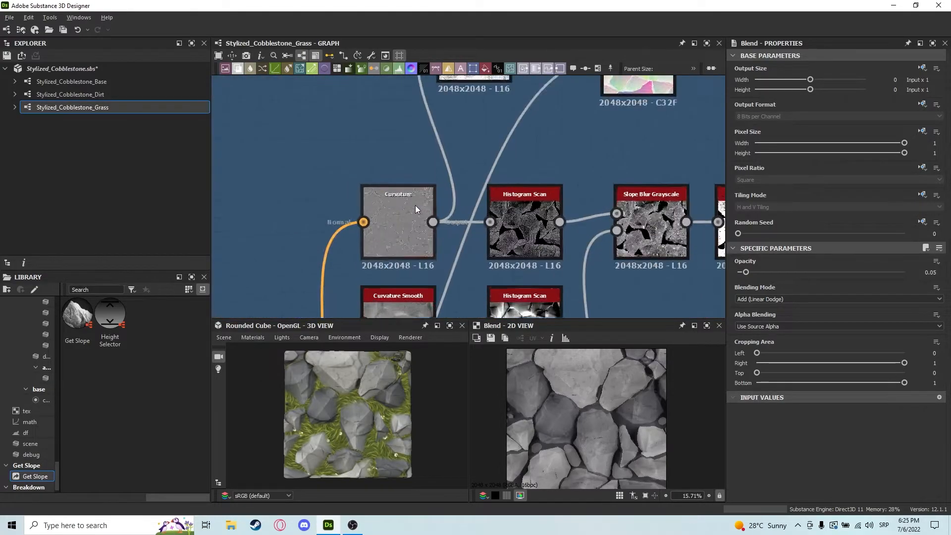
pyautogui.scroll(1, 417, 205)
pyautogui.doubleClick(417, 205)
# - Preview the Histogram Scan fed by the Curvature node and the Slope Blur Grayscale that follows it
pyautogui.moveTo(599, 268); pyautogui.dragTo(522, 246, button='middle')
pyautogui.doubleClick(461, 216)
pyautogui.moveTo(650, 276); pyautogui.dragTo(550, 164, button='middle')
pyautogui.doubleClick(512, 219)
pyautogui.scroll(-3, 529, 254)
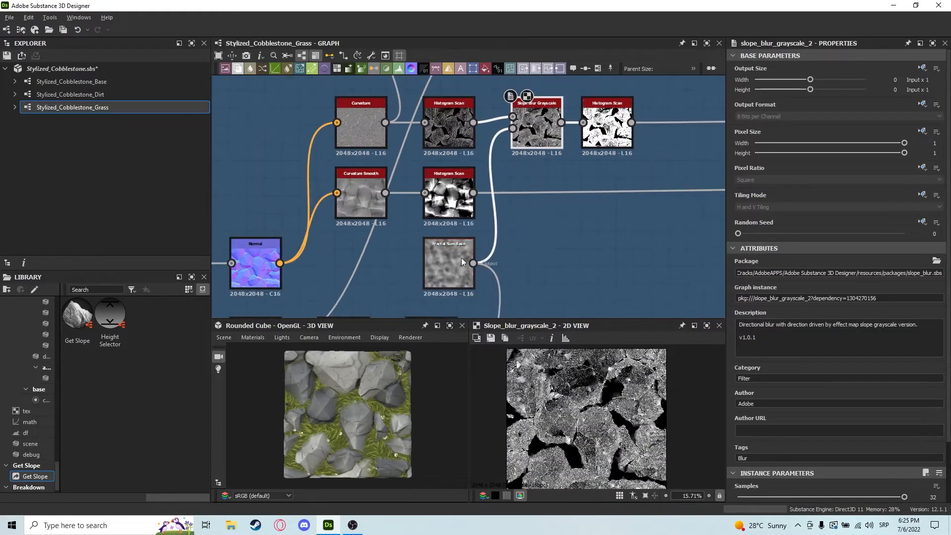
# - Preview the Fractal Sum Base, the Slope Blur Grayscale it drives and the final Histogram Scan, fitted to the 2D view
pyautogui.doubleClick(456, 260)
pyautogui.moveTo(567, 212); pyautogui.dragTo(530, 244, button='middle')
pyautogui.scroll(4, 500, 167)
pyautogui.doubleClick(501, 166)
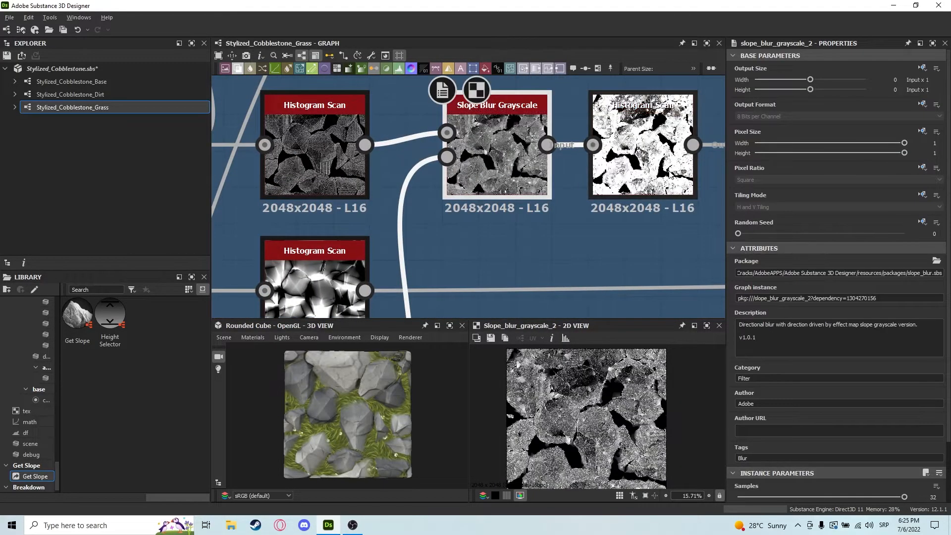
pyautogui.doubleClick(668, 174)
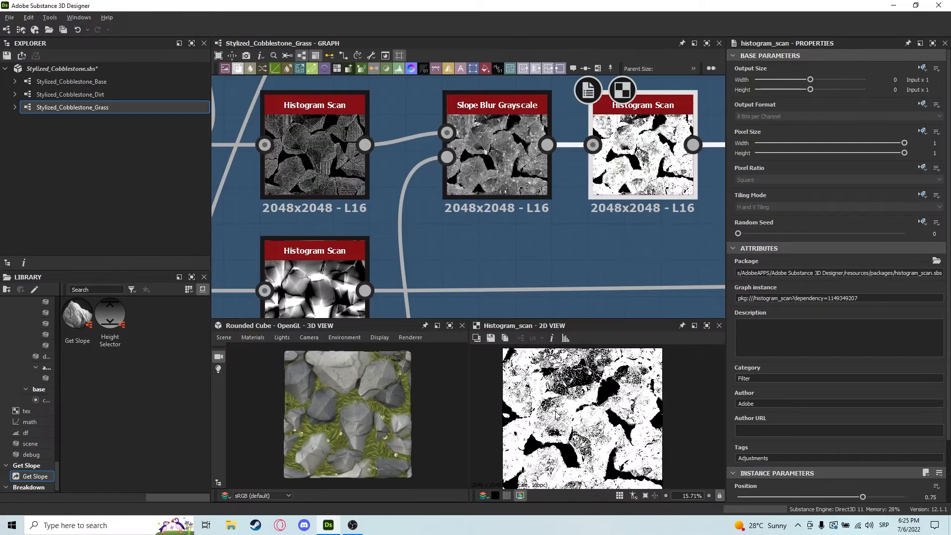
pyautogui.press('f')
# - Follow the final Histogram Scan's output to the fourth Blend node and preview the blended stones
pyautogui.moveTo(684, 228); pyautogui.dragTo(480, 197, button='middle')
pyautogui.scroll(-6, 481, 197)
pyautogui.moveTo(586, 218); pyautogui.dragTo(384, 208, button='middle')
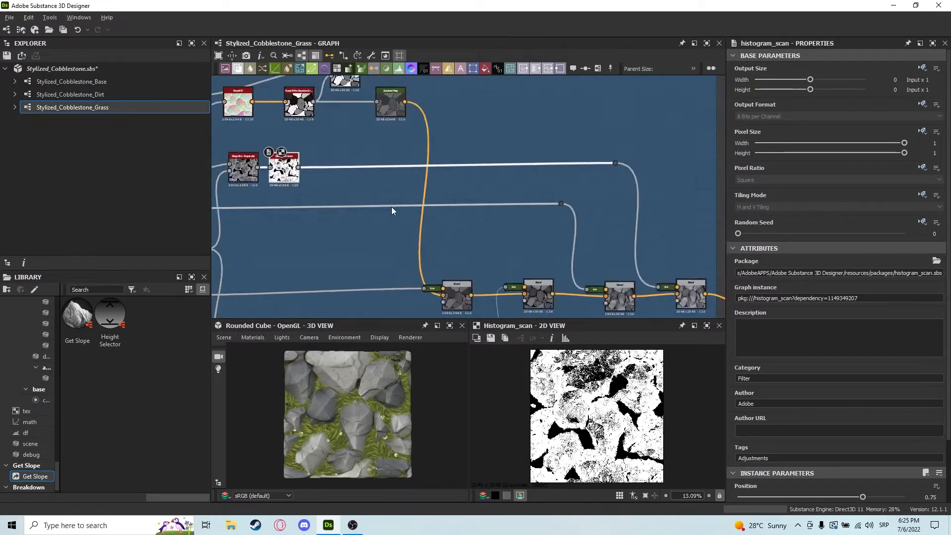
pyautogui.scroll(-3, 384, 208)
pyautogui.moveTo(604, 234); pyautogui.dragTo(561, 224, button='middle')
pyautogui.scroll(6, 560, 257)
pyautogui.doubleClick(567, 244)
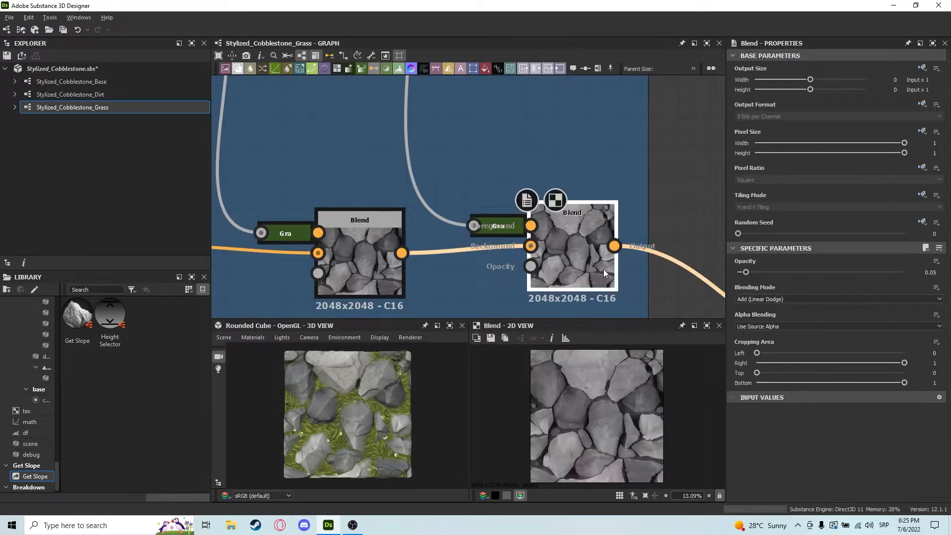
# - Try opacity 0.3 on the fourth Blend node, inspect the 3D cube, and set the opacity back to 0.05
pyautogui.click(787, 272)
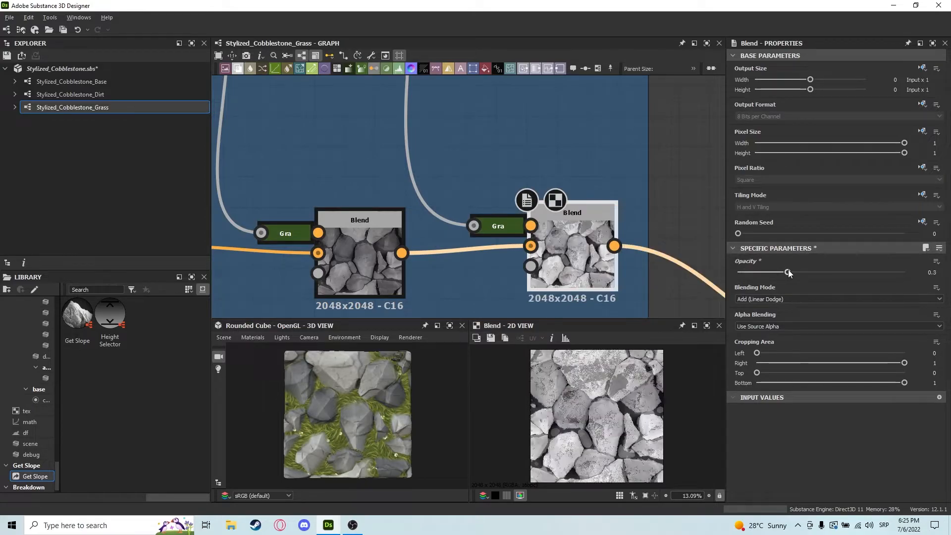
pyautogui.moveTo(385, 402); pyautogui.dragTo(509, 346)
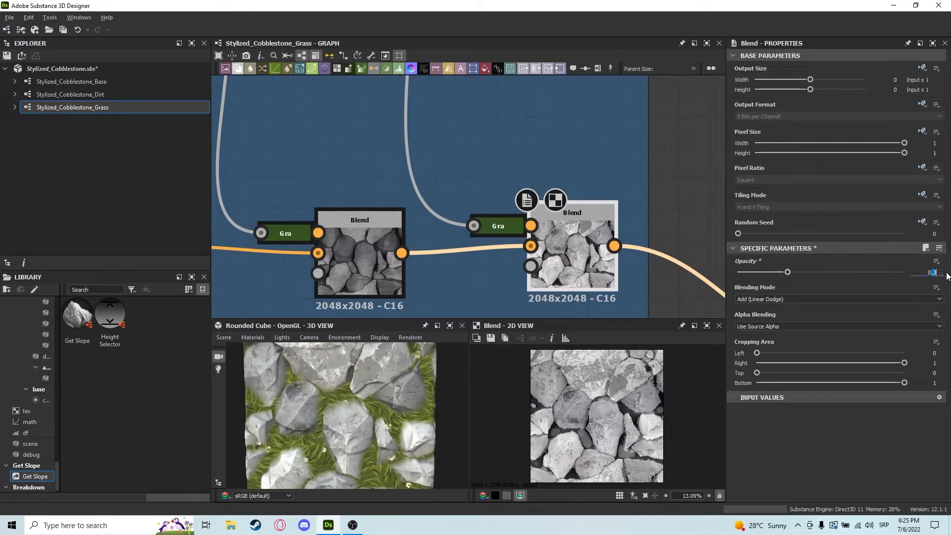
pyautogui.press('Return')
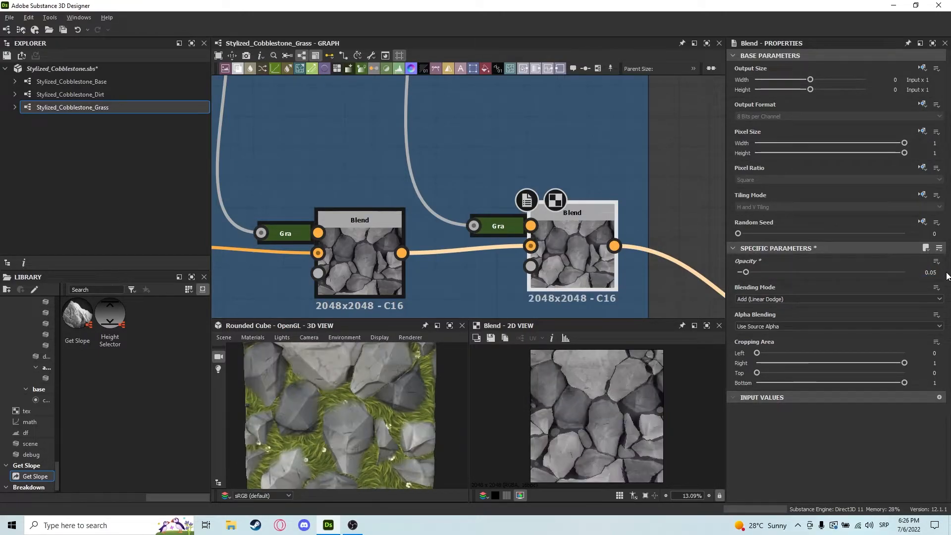
# - Compare the settings of the third and fourth Add (Linear Dodge) Blend nodes and their stone texture detail up close in the 2D view
pyautogui.click(353, 266)
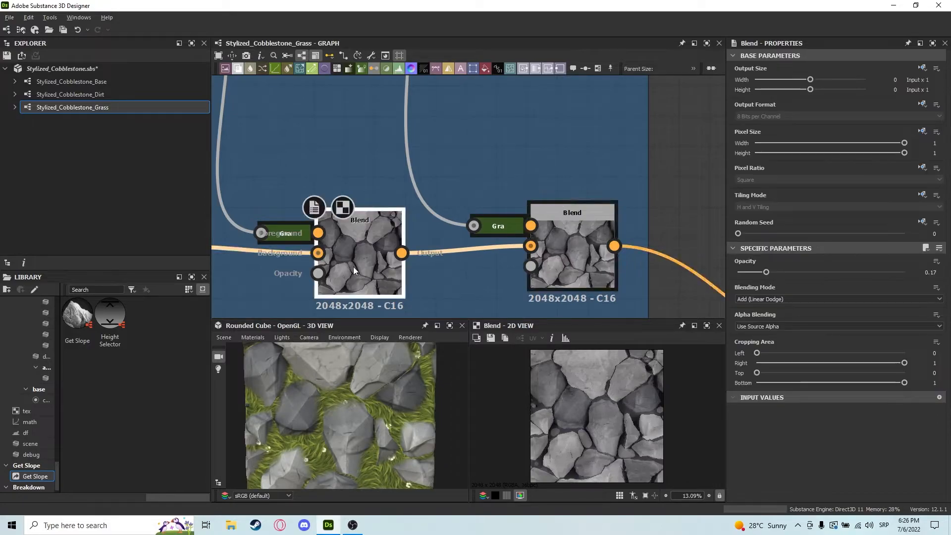
pyautogui.click(578, 243)
pyautogui.click(370, 266)
pyautogui.click(545, 236)
pyautogui.scroll(6, 595, 382)
pyautogui.scroll(4, 594, 386)
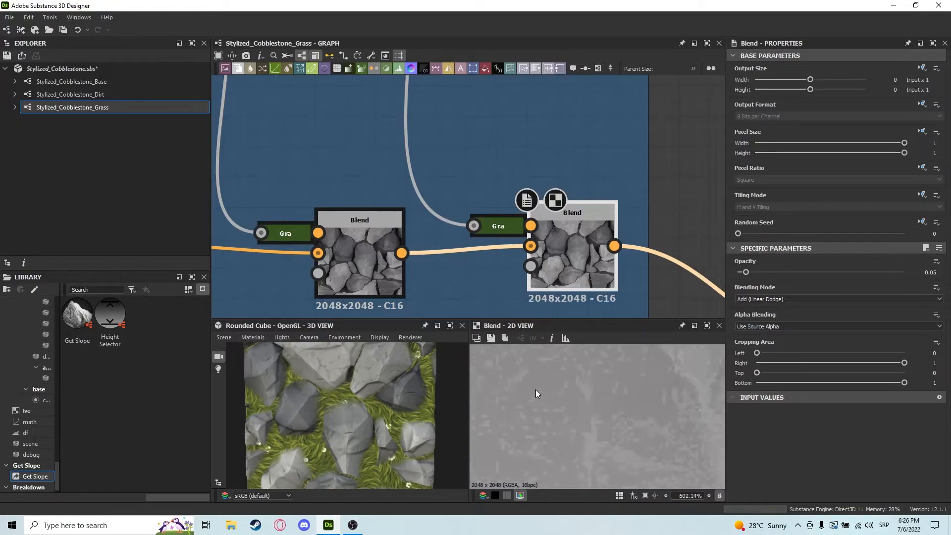
pyautogui.scroll(-1, 536, 390)
pyautogui.click(404, 275)
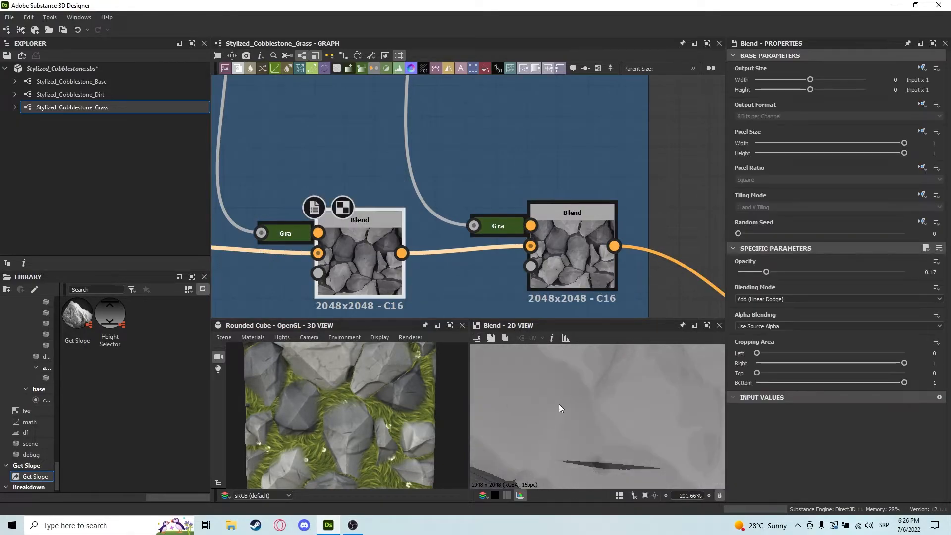
pyautogui.click(584, 270)
# - Compare the third and fourth Blend nodes again with the whole stone texture in the 2D view
pyautogui.scroll(-3, 570, 427)
pyautogui.scroll(-11, 571, 427)
pyautogui.scroll(-3, 578, 415)
pyautogui.scroll(3, 580, 416)
pyautogui.scroll(-1, 582, 415)
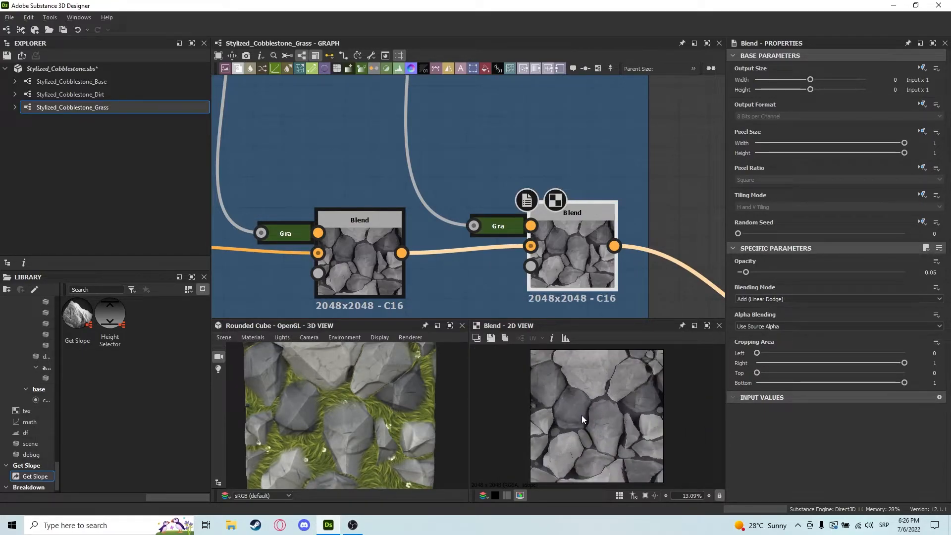
pyautogui.click(355, 235)
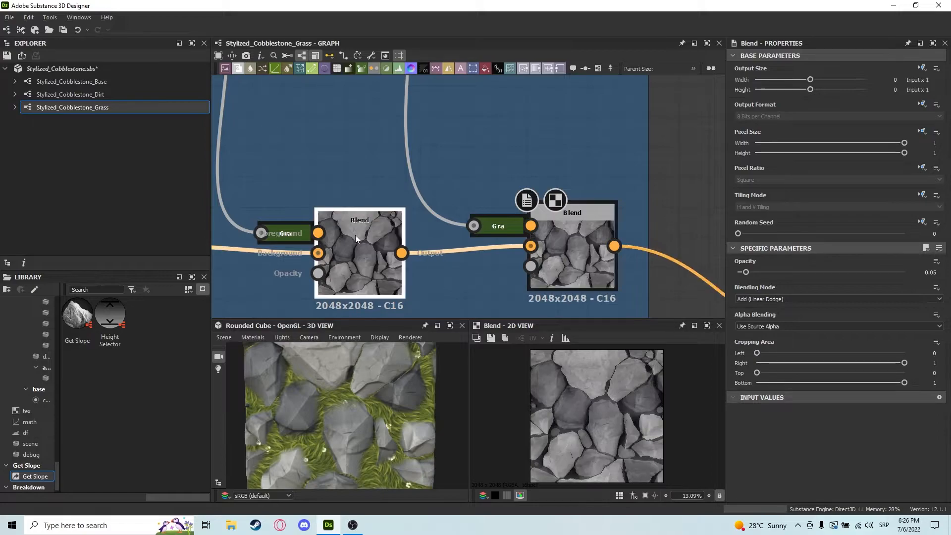
pyautogui.click(574, 263)
# - Preview the Copy Blend node that combines stones with grass, and the last stone Blend node feeding it
pyautogui.scroll(-5, 633, 253)
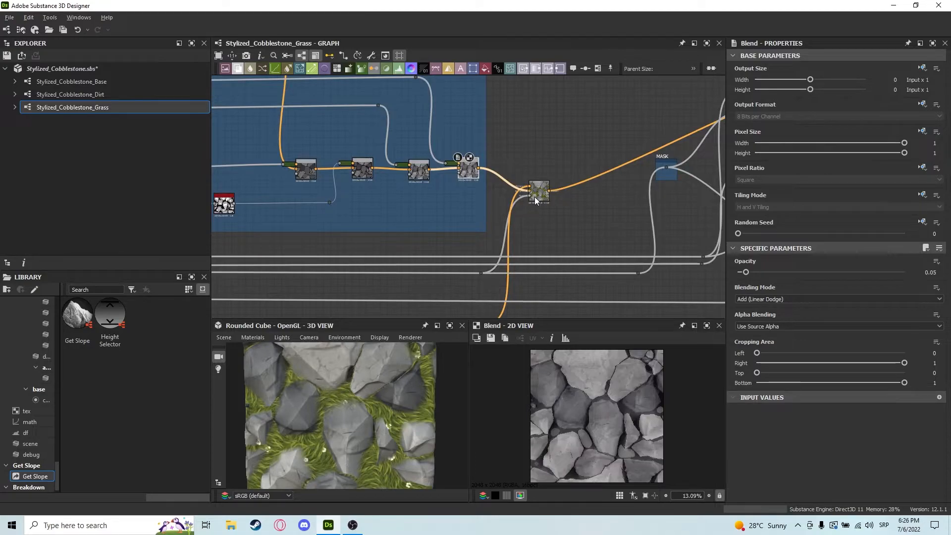
pyautogui.scroll(3, 534, 197)
pyautogui.doubleClick(534, 197)
pyautogui.scroll(5, 629, 402)
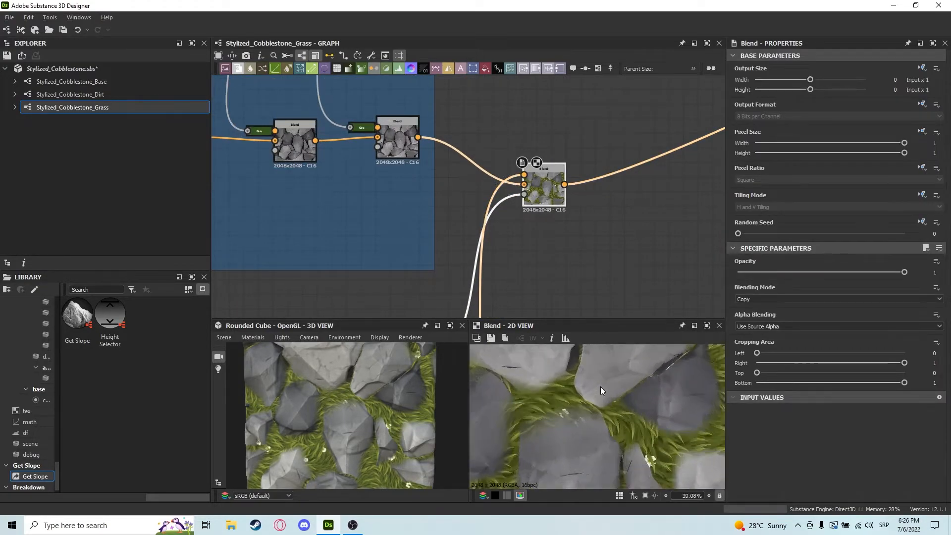
pyautogui.doubleClick(409, 144)
# - Trace the stone-and-grass Blend's mask link back to the Height Blend node and preview its blended height
pyautogui.scroll(-2, 480, 236)
pyautogui.moveTo(480, 236); pyautogui.dragTo(567, 160, button='middle')
pyautogui.click(497, 228)
pyautogui.moveTo(442, 248); pyautogui.dragTo(686, 226, button='middle')
pyautogui.scroll(-4, 505, 222)
pyautogui.scroll(8, 396, 226)
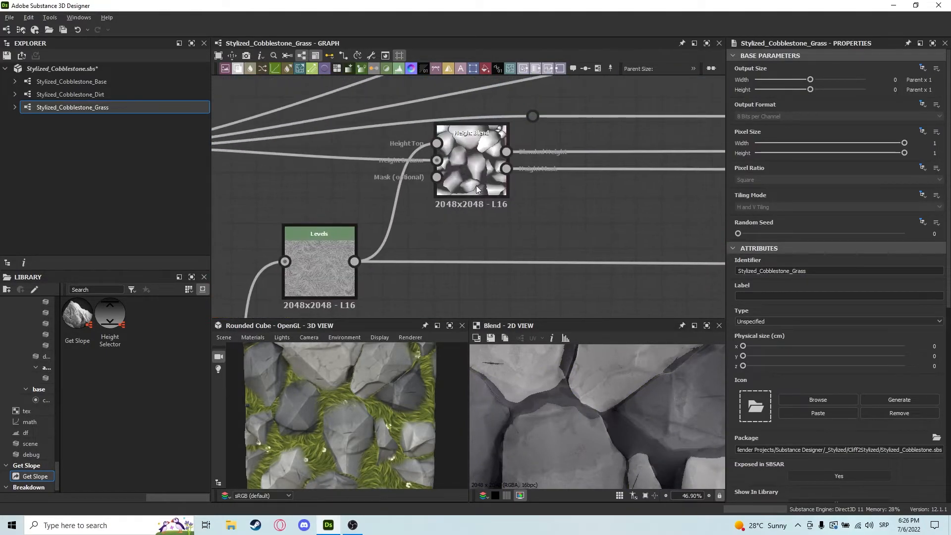
pyautogui.doubleClick(474, 192)
pyautogui.scroll(-4, 515, 175)
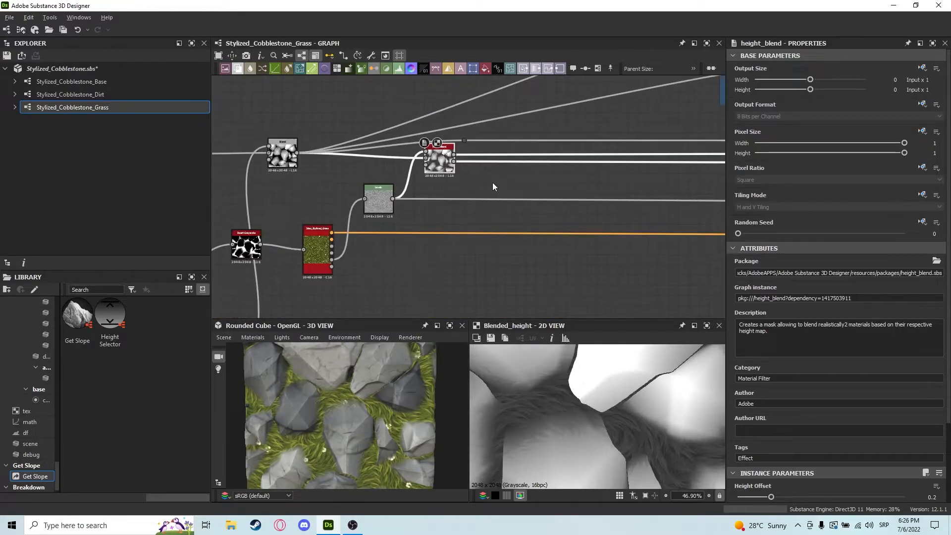
# - Add a dot to the stone-and-grass Blend's output link and move it up level with the color output node
pyautogui.moveTo(592, 195); pyautogui.dragTo(357, 215, button='middle')
pyautogui.scroll(-4, 356, 215)
pyautogui.moveTo(579, 205); pyautogui.dragTo(719, 195, button='middle')
pyautogui.scroll(2, 366, 222)
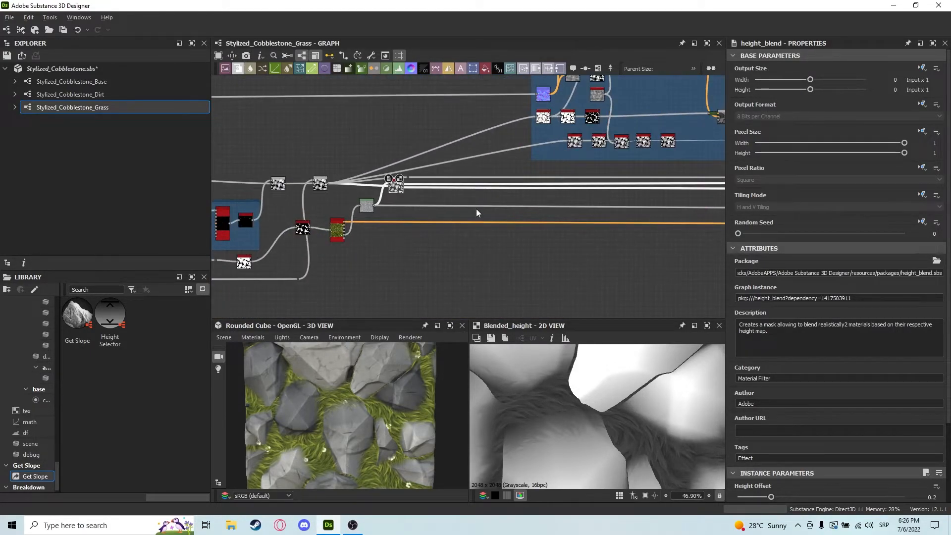
pyautogui.moveTo(620, 196); pyautogui.dragTo(358, 208, button='middle')
pyautogui.moveTo(596, 216); pyautogui.dragTo(416, 213, button='middle')
pyautogui.scroll(3, 584, 97)
pyautogui.moveTo(584, 97); pyautogui.dragTo(533, 171, button='middle')
pyautogui.keyDown('alt'); pyautogui.doubleClick(357, 232); pyautogui.keyUp('alt')
pyautogui.moveTo(359, 232); pyautogui.dragTo(343, 98)
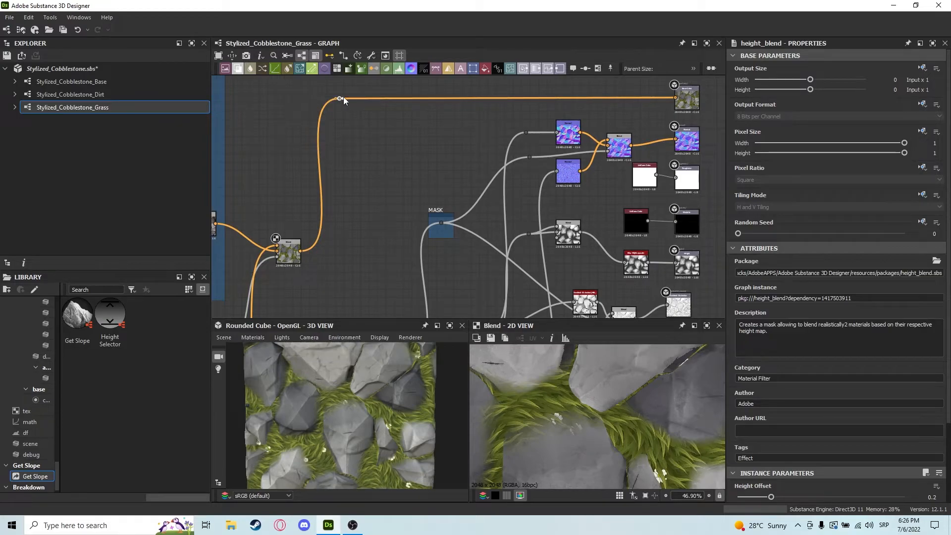
# - Preview the color output node and the stones' Normal node
pyautogui.doubleClick(687, 98)
pyautogui.scroll(-5, 560, 144)
pyautogui.moveTo(523, 207); pyautogui.dragTo(549, 302, button='middle')
pyautogui.scroll(4, 638, 212)
pyautogui.doubleClick(610, 158)
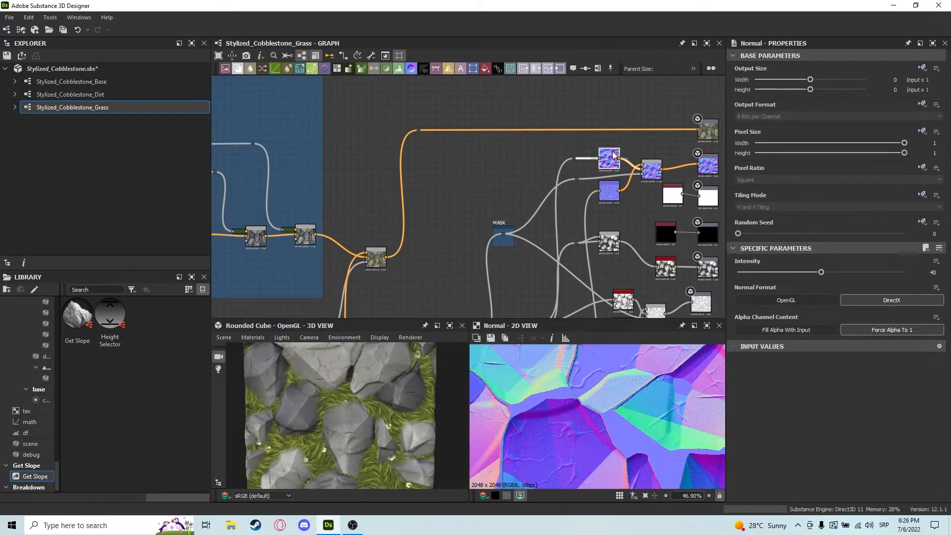
# - Trace the height link of the stones' Normal node back across the graph and preview its source node
pyautogui.scroll(-3, 582, 407)
pyautogui.moveTo(582, 220); pyautogui.dragTo(516, 218, button='middle')
pyautogui.scroll(-5, 585, 421)
pyautogui.scroll(2, 585, 421)
pyautogui.moveTo(345, 225); pyautogui.dragTo(495, 153, button='middle')
pyautogui.moveTo(592, 195); pyautogui.dragTo(509, 209, button='middle')
pyautogui.click(555, 170)
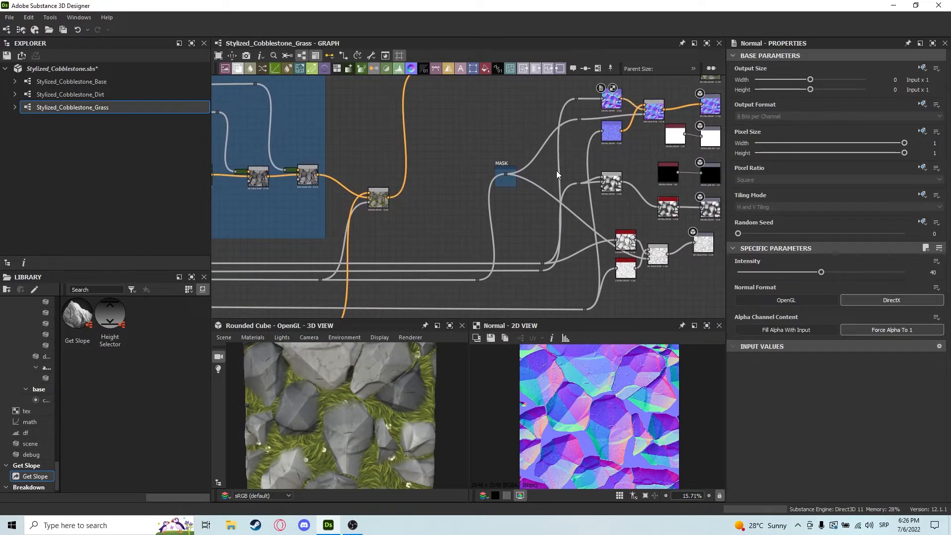
pyautogui.click(513, 262)
pyautogui.moveTo(314, 233); pyautogui.dragTo(629, 202, button='middle')
pyautogui.moveTo(221, 216); pyautogui.dragTo(365, 209, button='middle')
pyautogui.scroll(3, 398, 225)
pyautogui.moveTo(225, 242); pyautogui.dragTo(346, 231, button='middle')
pyautogui.scroll(3, 347, 234)
pyautogui.doubleClick(303, 232)
# - Preview the stones' Normal node again and the Height Blend node's blended height
pyautogui.scroll(-10, 646, 208)
pyautogui.moveTo(703, 194); pyautogui.dragTo(386, 204, button='middle')
pyautogui.scroll(9, 496, 161)
pyautogui.doubleClick(481, 101)
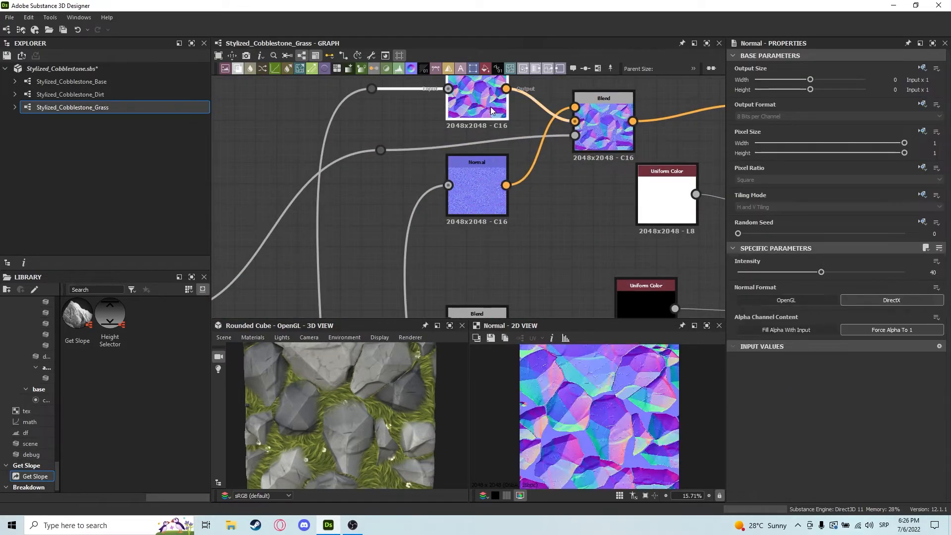
pyautogui.scroll(-6, 381, 252)
pyautogui.moveTo(381, 252); pyautogui.dragTo(520, 184, button='middle')
pyautogui.moveTo(259, 239); pyautogui.dragTo(610, 169, button='middle')
pyautogui.scroll(-4, 610, 168)
pyautogui.doubleClick(295, 201)
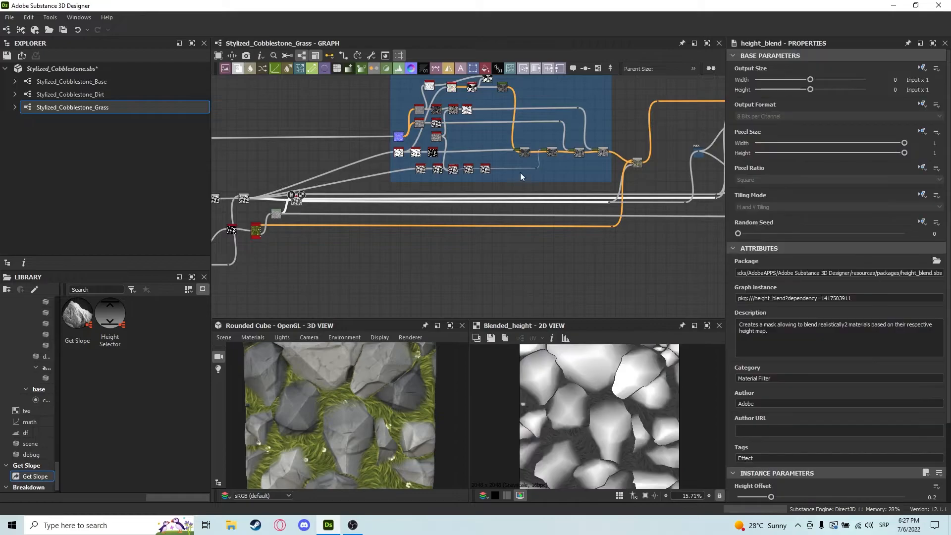
# - Preview the Blend node that merges the two normal maps and the grass Normal node feeding it
pyautogui.moveTo(703, 141); pyautogui.dragTo(469, 183, button='middle')
pyautogui.scroll(9, 480, 183)
pyautogui.doubleClick(483, 258)
pyautogui.moveTo(484, 258); pyautogui.dragTo(531, 202, button='middle')
pyautogui.doubleClick(416, 269)
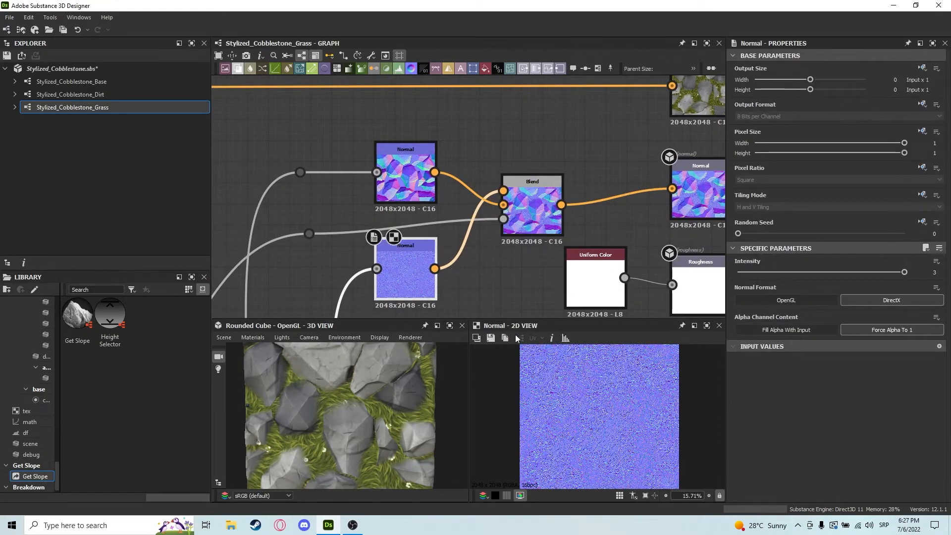
# - Inspect the merged normal map up close in the 2D view and preview the Normal output node
pyautogui.scroll(5, 596, 426)
pyautogui.doubleClick(535, 210)
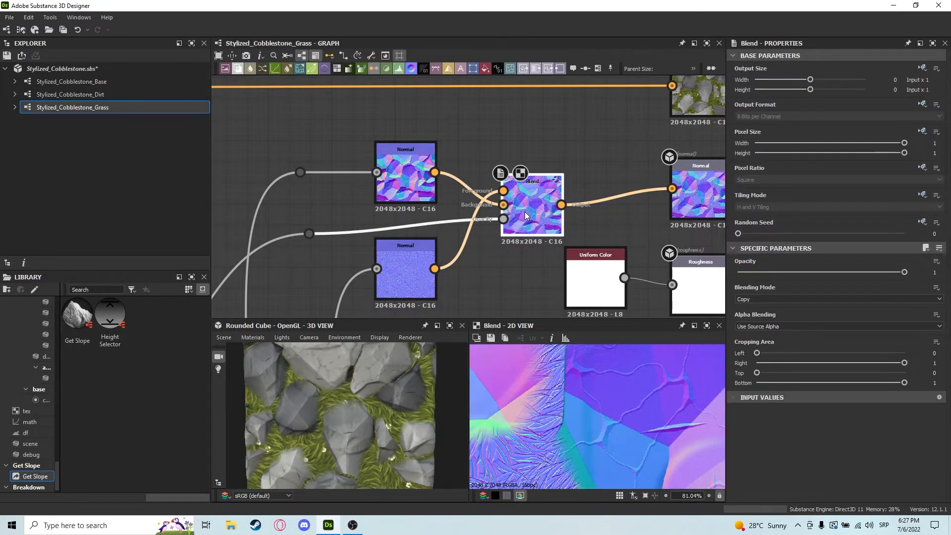
pyautogui.scroll(-5, 584, 397)
pyautogui.moveTo(625, 206); pyautogui.dragTo(579, 192, button='middle')
pyautogui.doubleClick(685, 200)
# - Set the stones' Normal node intensity to 20
pyautogui.doubleClick(387, 144)
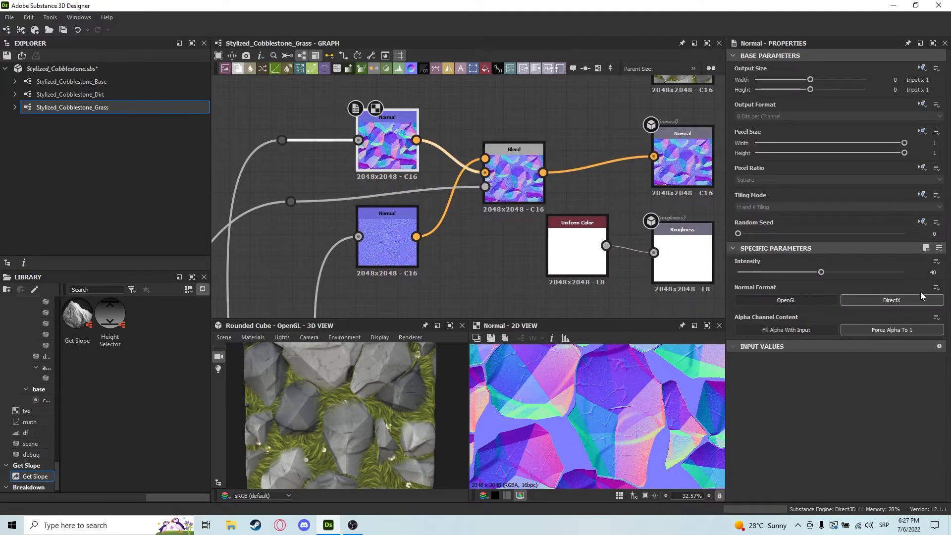
pyautogui.press('Return')
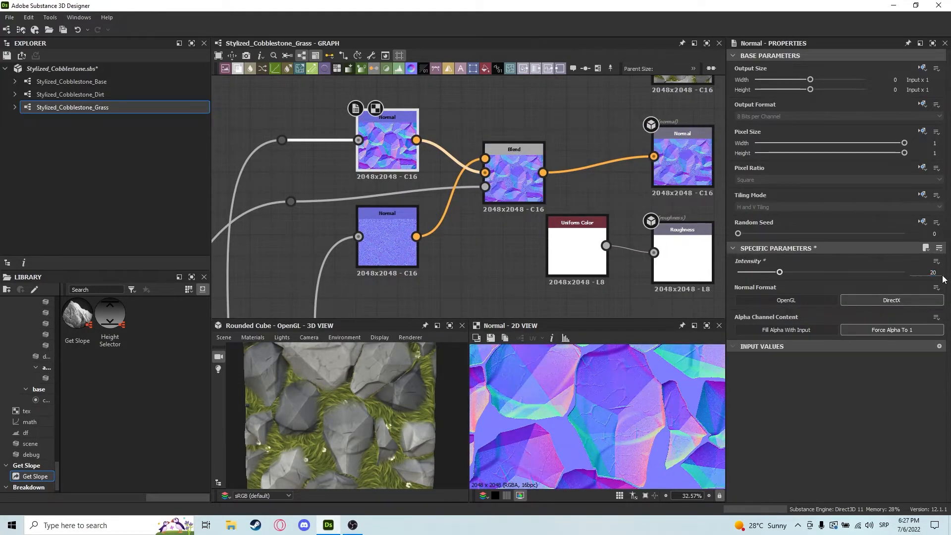
# - Try intensity 20 on the grass Normal node and inspect the grass on the 3D cube
pyautogui.doubleClick(387, 240)
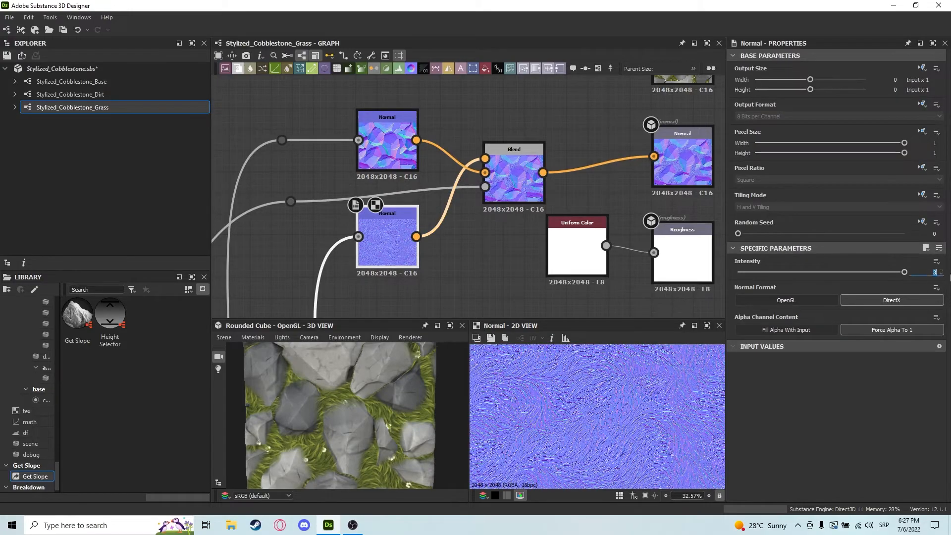
pyautogui.press('Return')
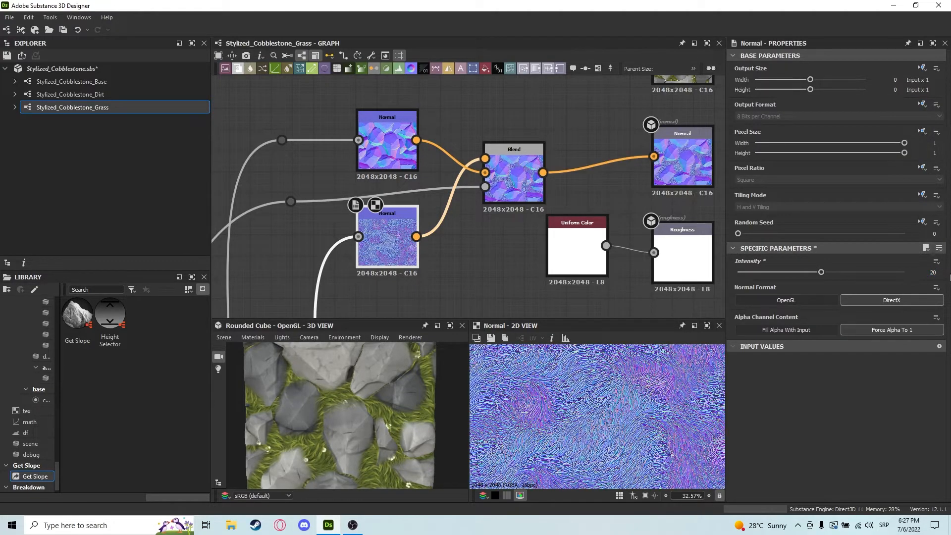
pyautogui.scroll(5, 304, 424)
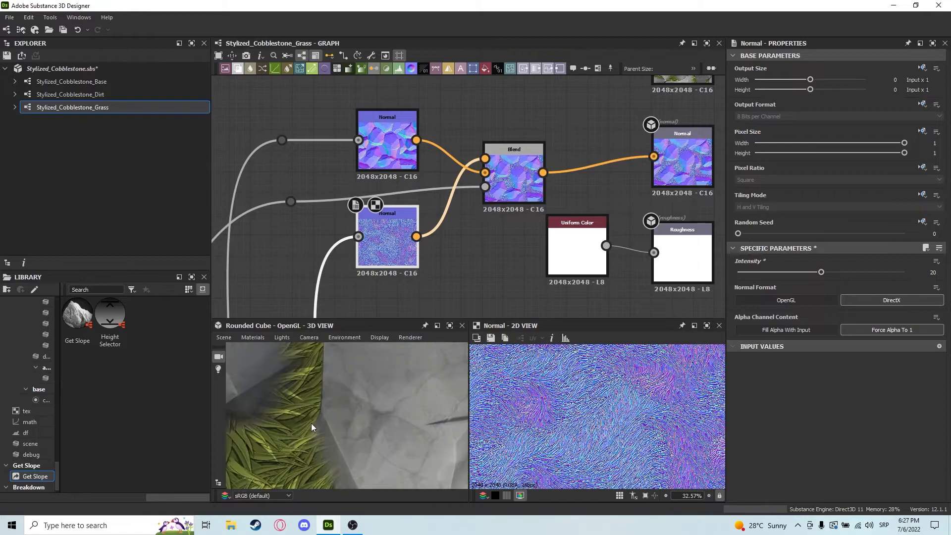
pyautogui.scroll(-5, 308, 424)
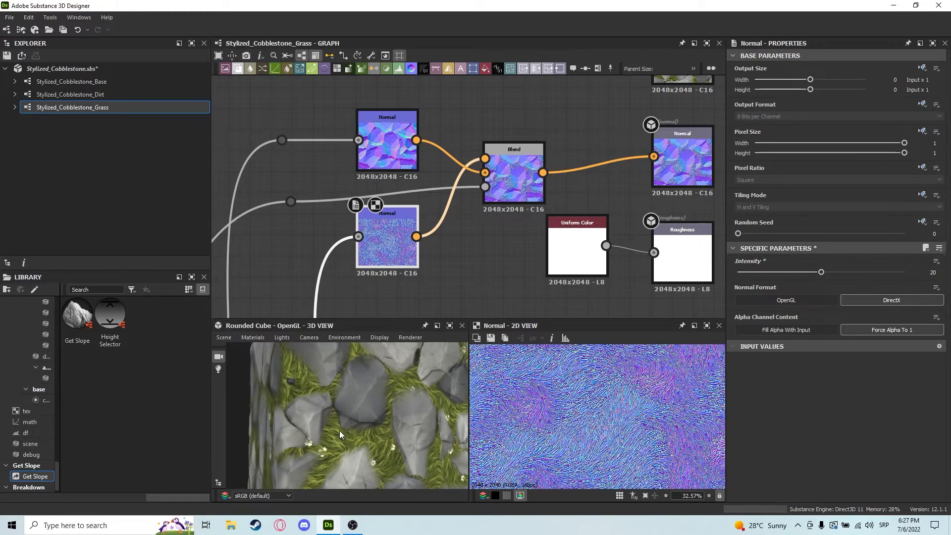
pyautogui.scroll(5, 316, 416)
pyautogui.scroll(-5, 316, 415)
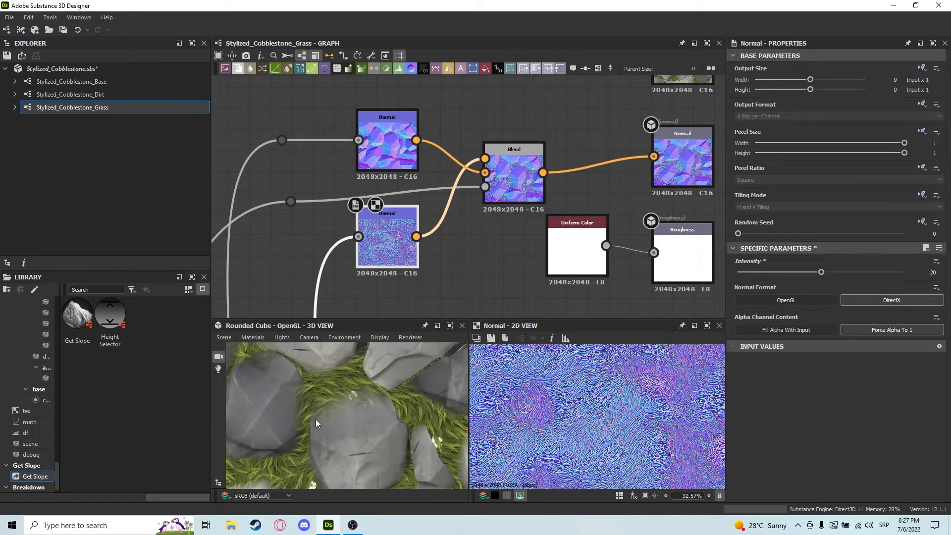
pyautogui.scroll(-2, 321, 414)
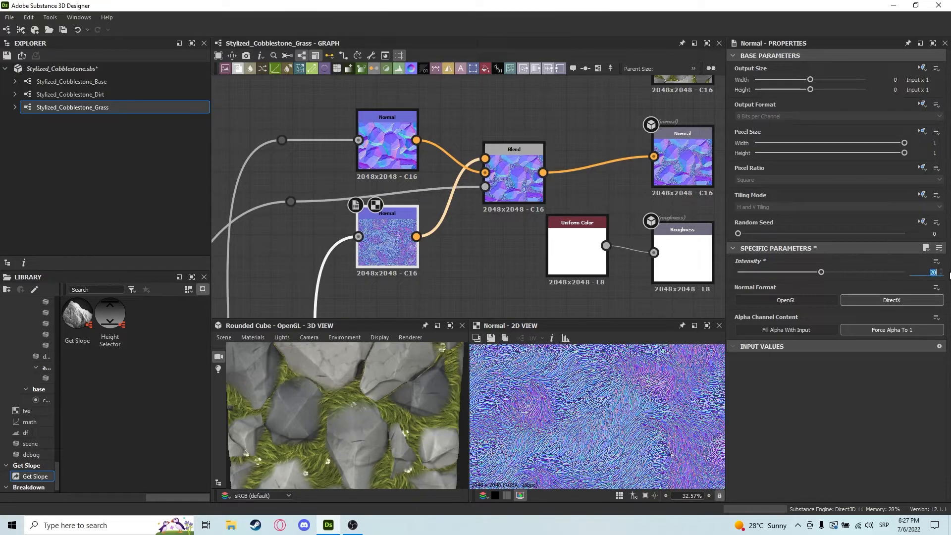
# - Set the grass Normal node's intensity to 2 and check the grass on the 3D cube
pyautogui.write('2')
pyautogui.press('Return')
pyautogui.scroll(5, 332, 404)
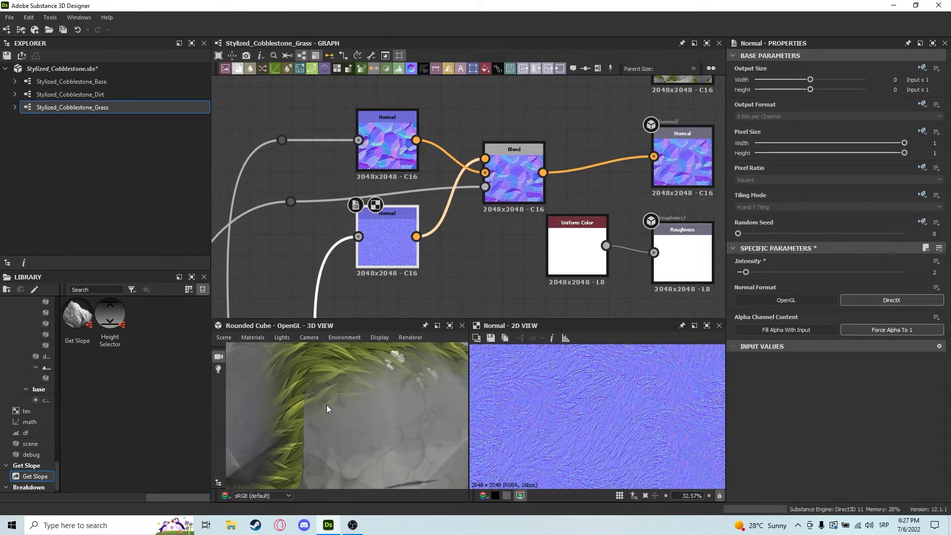
pyautogui.scroll(-4, 326, 405)
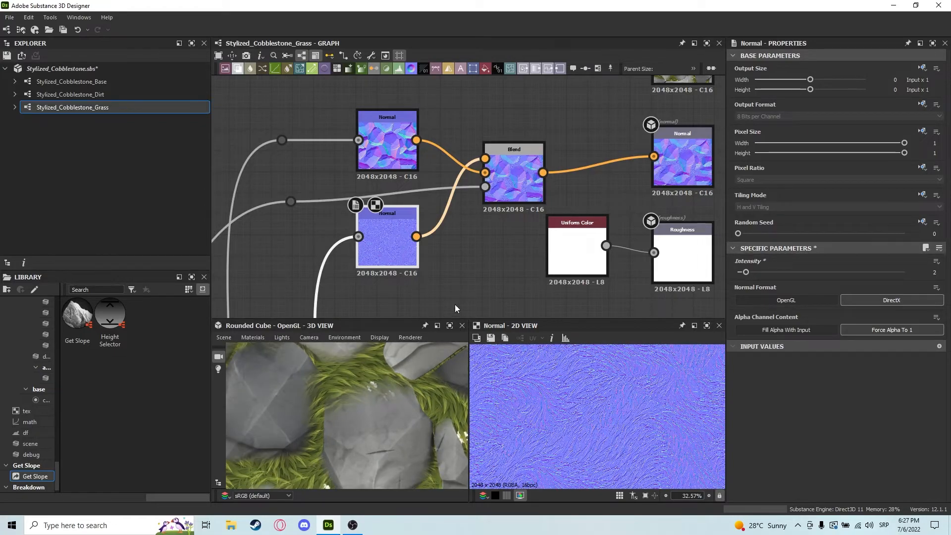
# - Level the mask link's dot with the normal Blend's opacity input and reposition the white Uniform Color and Blend nodes
pyautogui.click(291, 201)
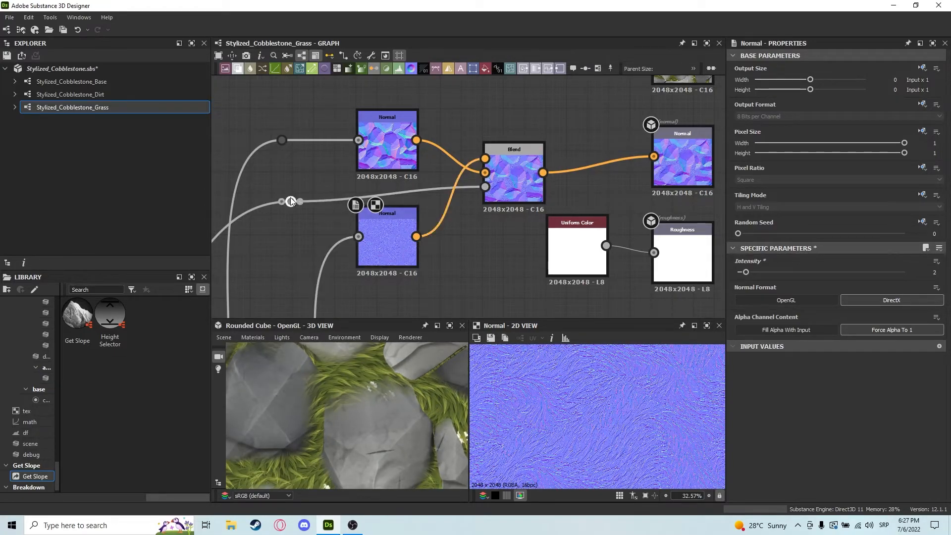
pyautogui.moveTo(291, 201); pyautogui.dragTo(289, 196)
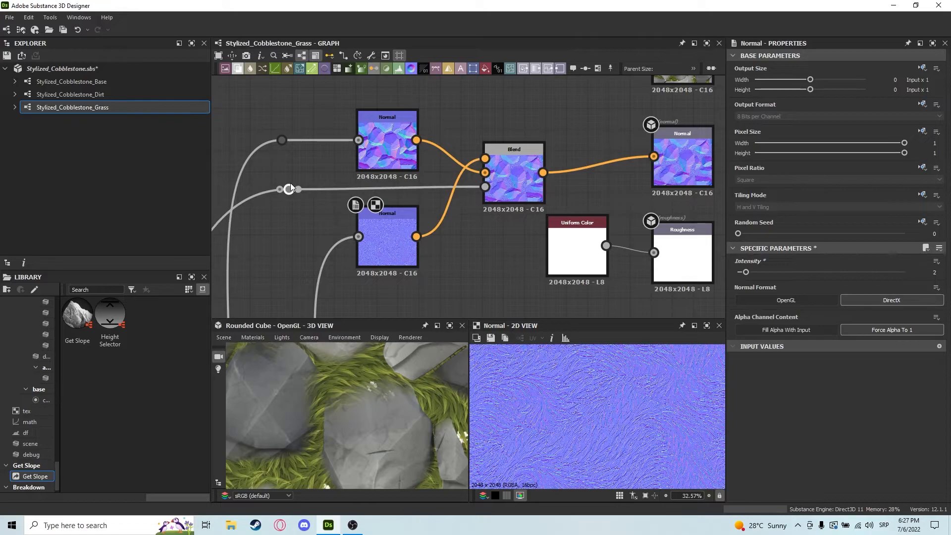
pyautogui.moveTo(576, 249); pyautogui.dragTo(601, 260)
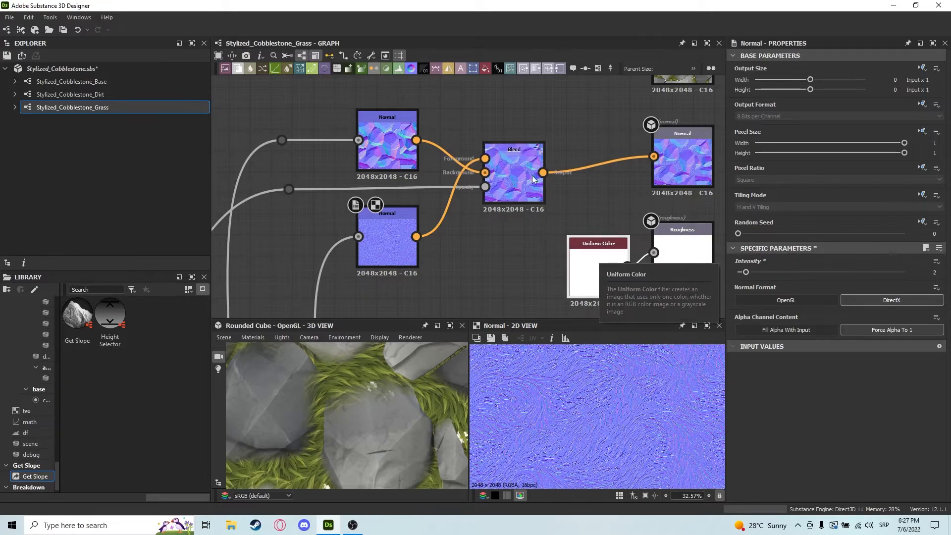
pyautogui.moveTo(530, 171); pyautogui.dragTo(503, 172)
# - Go to the ambient occlusion nodes and preview the stones' Ambient Occlusion (HBAO) node and the Blend it feeds
pyautogui.scroll(-3, 471, 206)
pyautogui.moveTo(536, 120); pyautogui.dragTo(359, 201)
pyautogui.moveTo(465, 225); pyautogui.dragTo(491, 149, button='middle')
pyautogui.scroll(-1, 490, 148)
pyautogui.moveTo(560, 234); pyautogui.dragTo(532, 189, button='middle')
pyautogui.scroll(3, 532, 189)
pyautogui.moveTo(522, 225); pyautogui.dragTo(543, 162, button='middle')
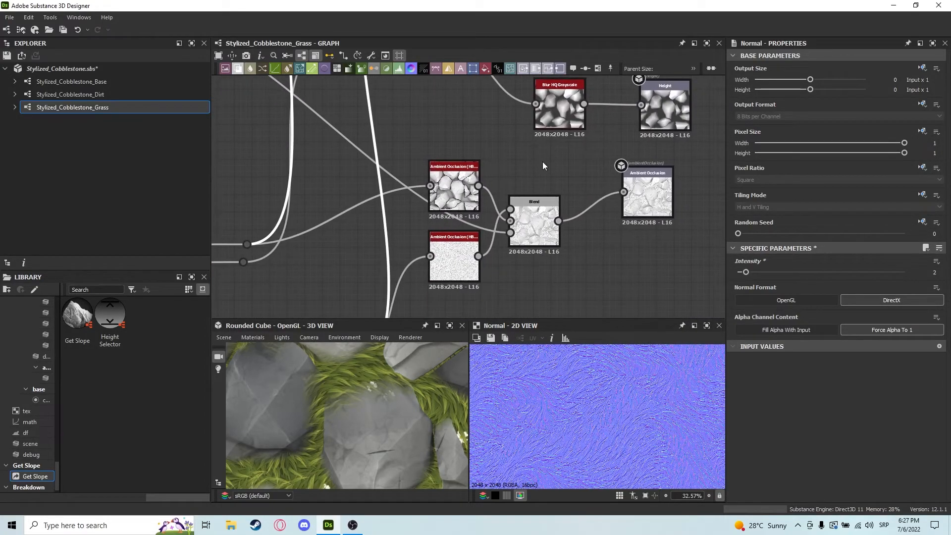
pyautogui.doubleClick(459, 200)
pyautogui.doubleClick(537, 233)
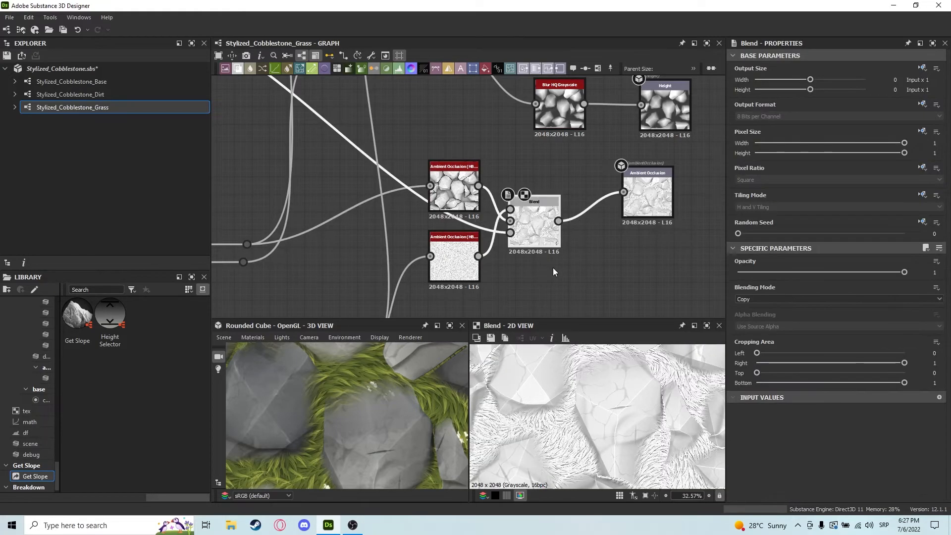
# - Set the Height Depth of the grass Ambient Occlusion (HBAO) node to 0.2, with the 3D cube in view
pyautogui.moveTo(553, 272); pyautogui.dragTo(548, 228, button='middle')
pyautogui.scroll(1, 548, 228)
pyautogui.doubleClick(439, 233)
pyautogui.scroll(-4, 917, 399)
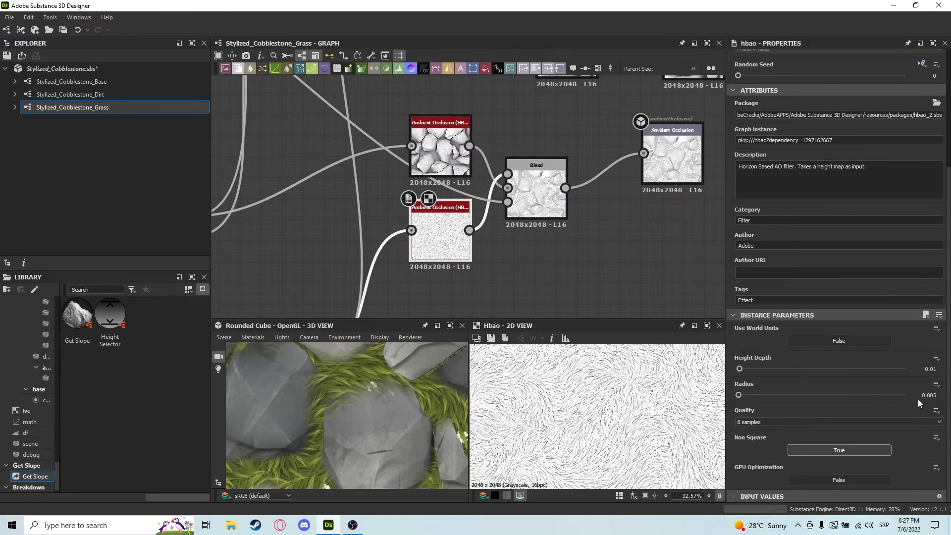
pyautogui.moveTo(365, 407); pyautogui.dragTo(333, 453)
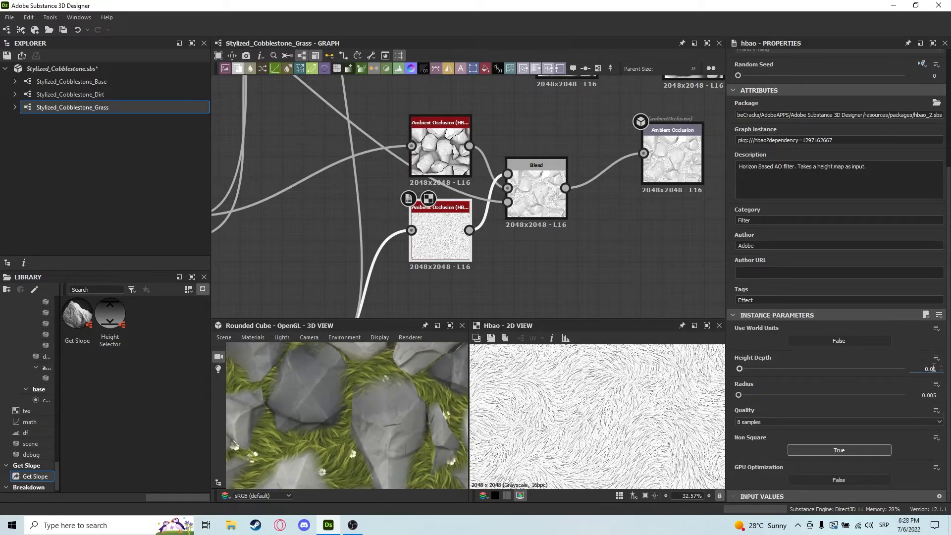
pyautogui.press('Return')
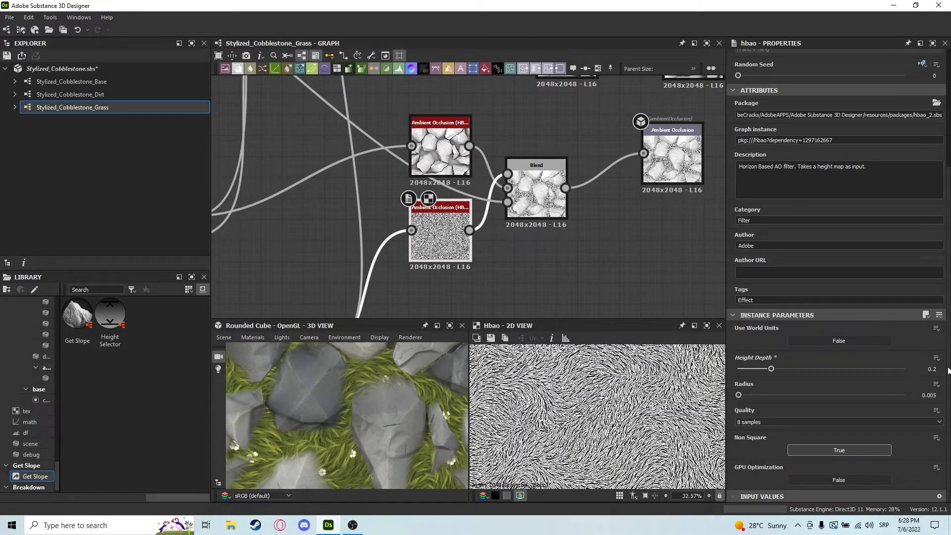
# - Check the grass shading on the 3D cube and undo the last Height Depth change on the grass Ambient Occlusion (HBAO) node
pyautogui.scroll(-5, 330, 409)
pyautogui.scroll(5, 335, 411)
pyautogui.moveTo(334, 463); pyautogui.dragTo(333, 424, button='middle')
pyautogui.scroll(3, 306, 425)
pyautogui.scroll(-3, 306, 424)
pyautogui.scroll(-3, 305, 423)
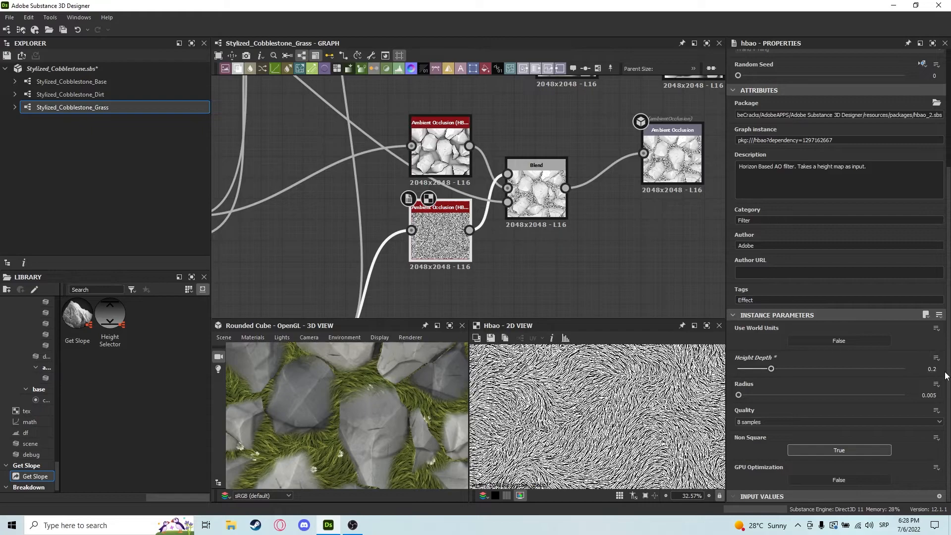
pyautogui.hotkey('ctrl', 'z')
pyautogui.scroll(-4, 374, 408)
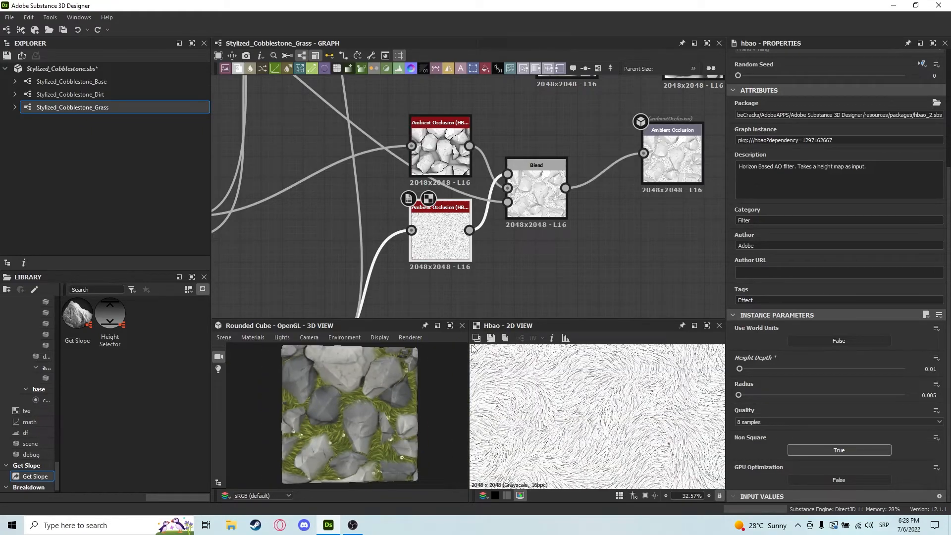
# - Preview the ambient occlusion Blend and trace its opacity link back to preview the height mask
pyautogui.doubleClick(539, 192)
pyautogui.scroll(-4, 446, 166)
pyautogui.moveTo(287, 127); pyautogui.dragTo(447, 240, button='middle')
pyautogui.doubleClick(440, 185)
pyautogui.scroll(-2, 448, 240)
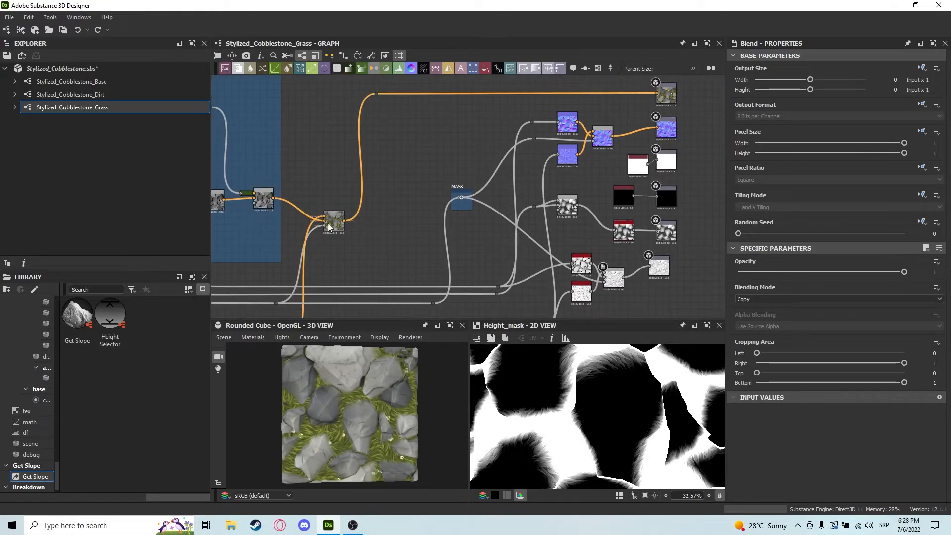
# - Preview the Ambient Occlusion output, the stones' Ambient Occlusion (HBAO) node, and the Blend combining stones and grass
pyautogui.scroll(4, 656, 242)
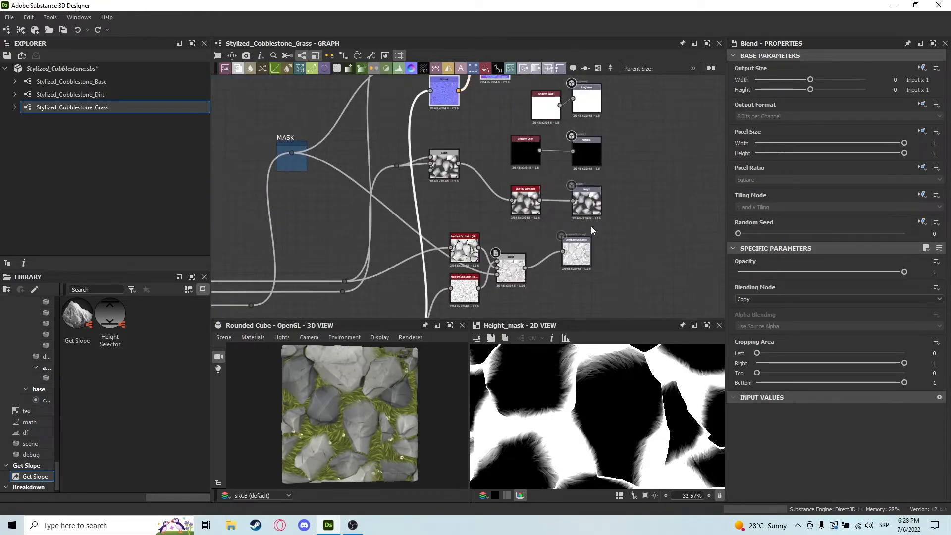
pyautogui.doubleClick(577, 261)
pyautogui.moveTo(411, 273); pyautogui.dragTo(434, 240, button='middle')
pyautogui.scroll(3, 435, 240)
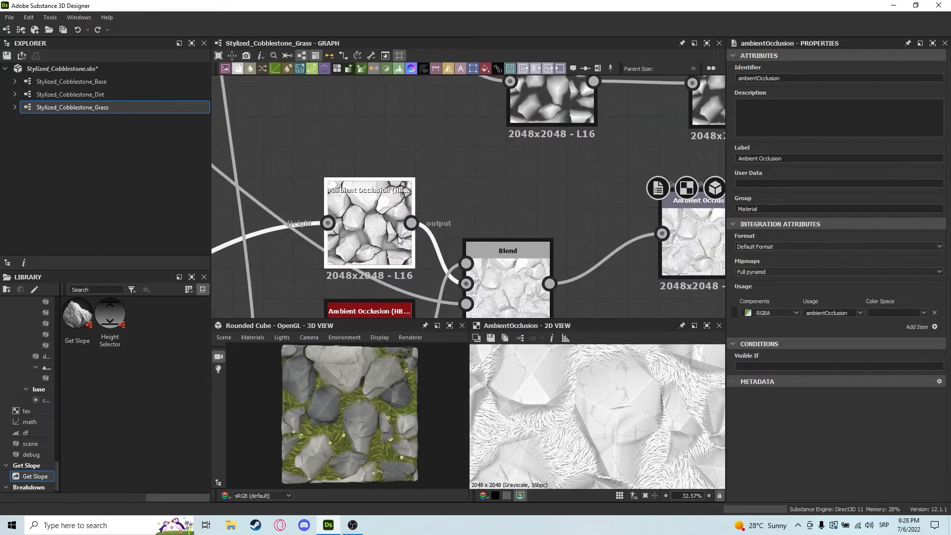
pyautogui.doubleClick(373, 229)
pyautogui.doubleClick(505, 280)
pyautogui.scroll(-3, 652, 389)
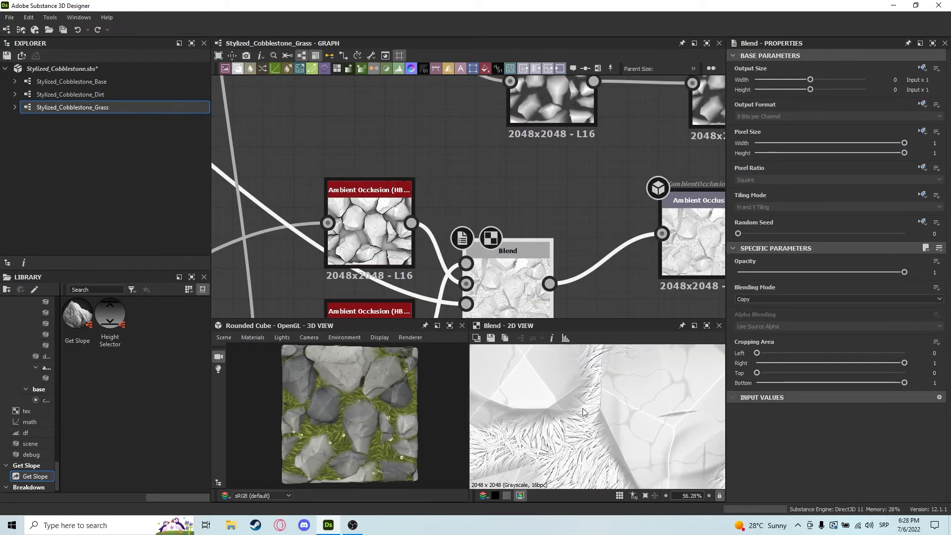
# - Try a Height Depth of 0.41 on the stones' Ambient Occlusion (HBAO) node, check it on the 3D cube, and undo it
pyautogui.doubleClick(369, 228)
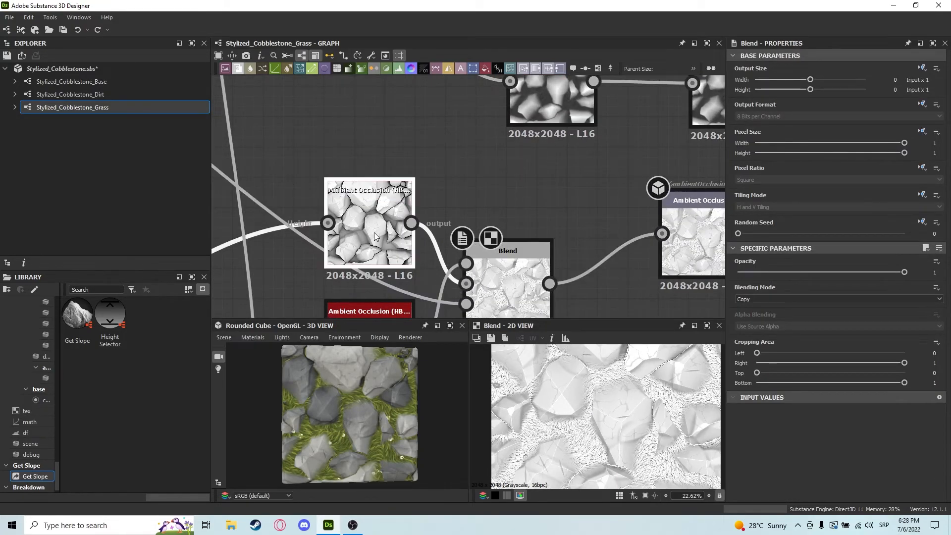
pyautogui.scroll(-3, 786, 409)
pyautogui.scroll(-3, 785, 409)
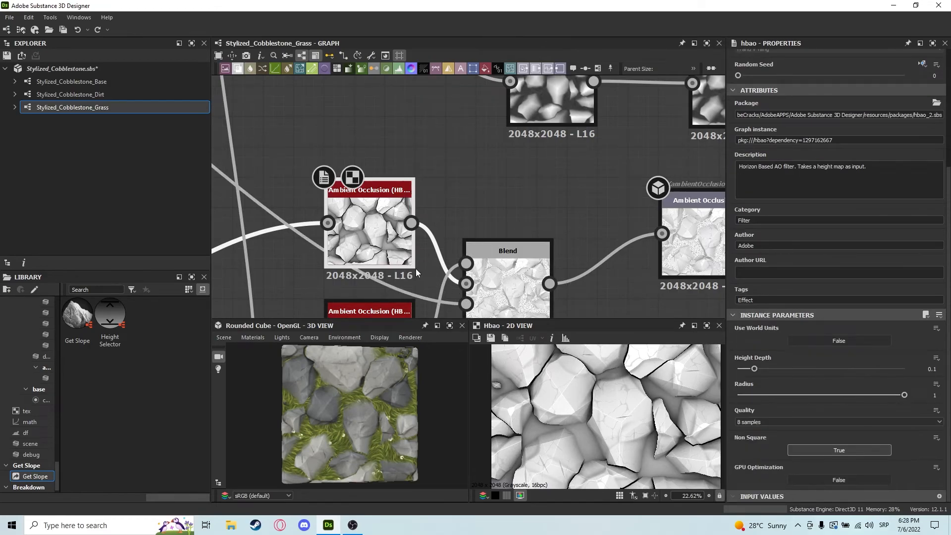
pyautogui.click(806, 369)
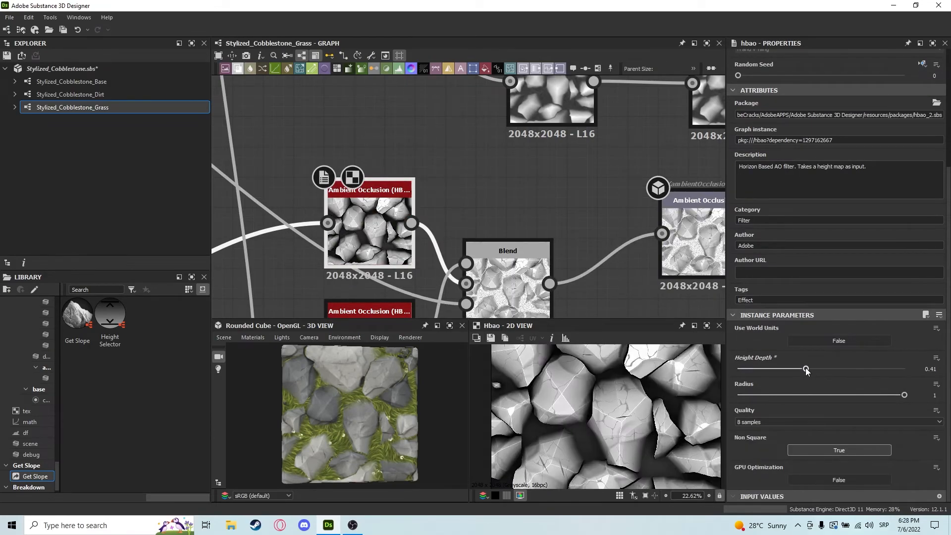
pyautogui.moveTo(343, 401); pyautogui.dragTo(367, 389)
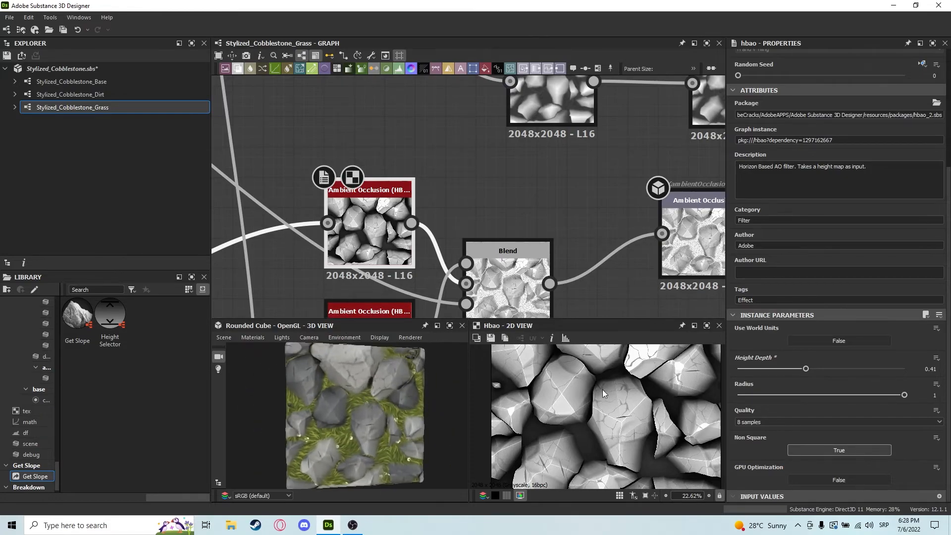
pyautogui.hotkey('ctrl', 'z')
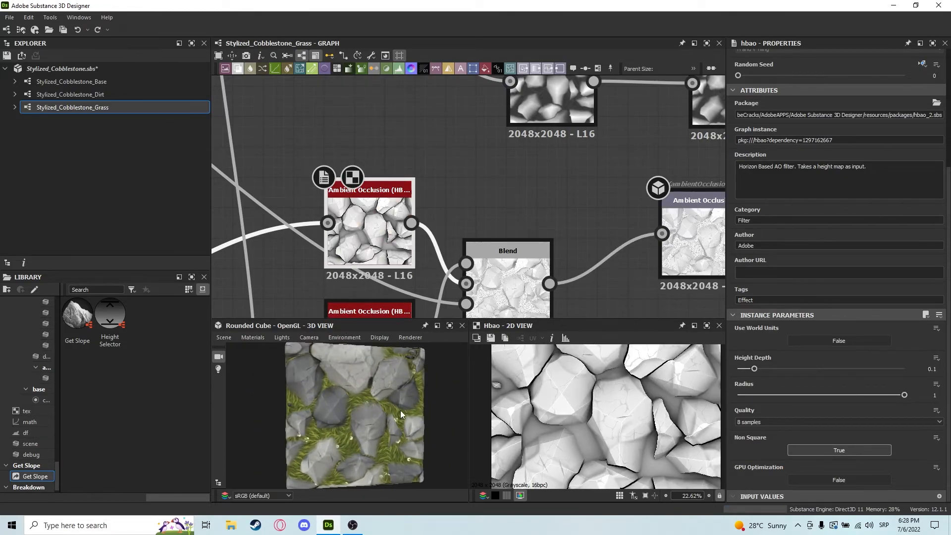
pyautogui.moveTo(409, 411); pyautogui.dragTo(386, 412)
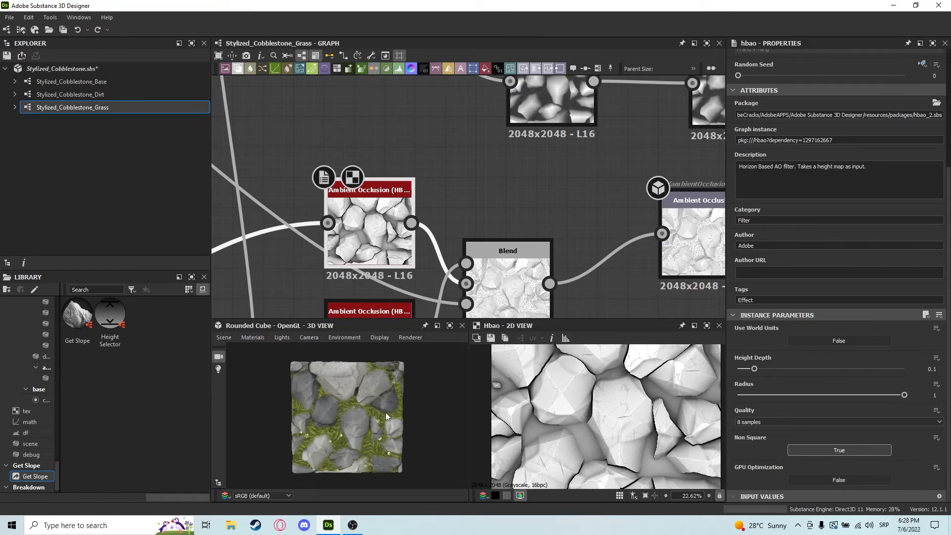
# - Move the Ambient Occlusion output node level with its Blend and in line with the Height and Metallic outputs
pyautogui.scroll(-4, 550, 298)
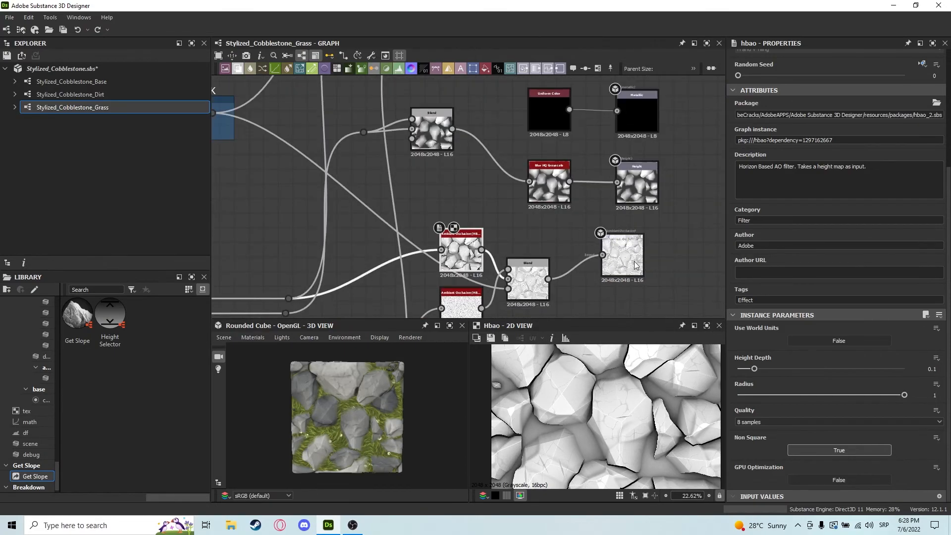
pyautogui.moveTo(643, 276); pyautogui.dragTo(649, 284)
pyautogui.moveTo(524, 228); pyautogui.dragTo(415, 305)
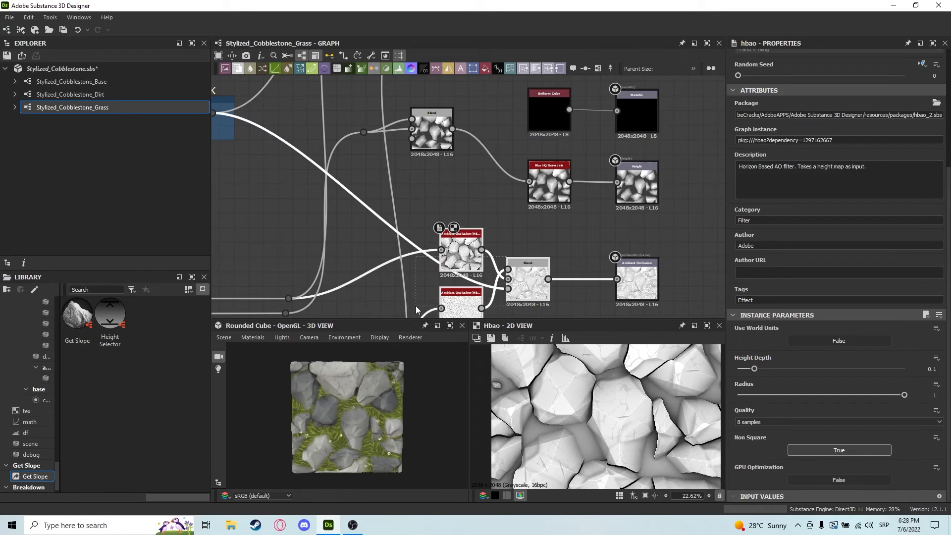
pyautogui.moveTo(416, 256); pyautogui.dragTo(436, 229, button='middle')
pyautogui.moveTo(435, 164); pyautogui.dragTo(566, 313)
pyautogui.moveTo(579, 201); pyautogui.dragTo(405, 299)
pyautogui.click(420, 248)
pyautogui.scroll(-2, 368, 242)
pyautogui.moveTo(367, 243); pyautogui.dragTo(397, 221, button='middle')
pyautogui.scroll(-6, 397, 222)
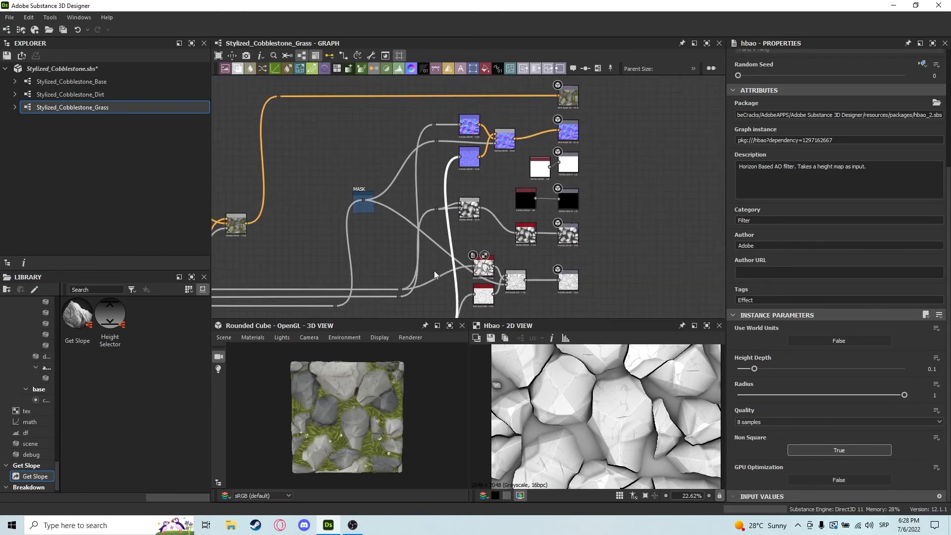